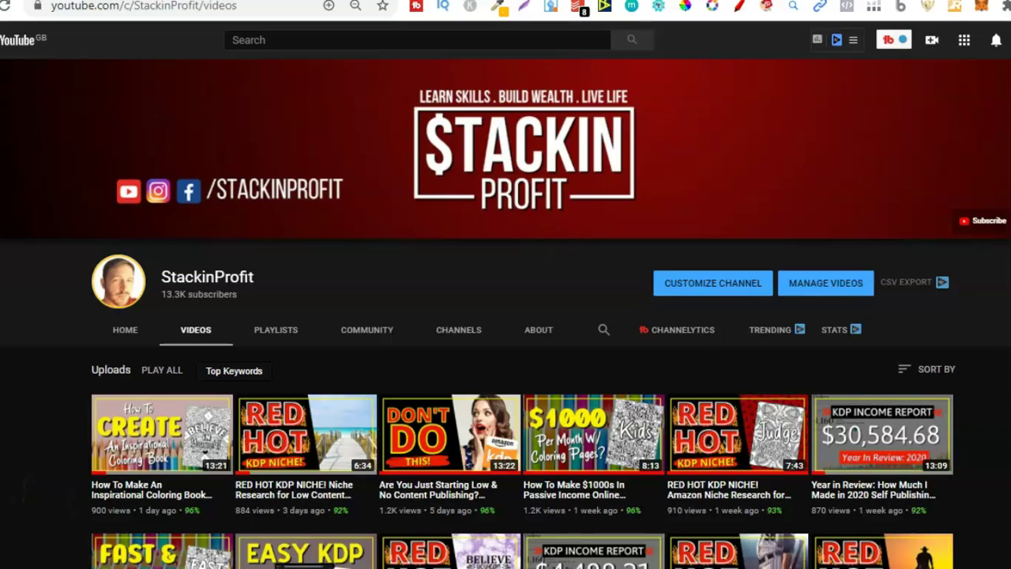
Scroll through the channel's uploaded videos, then switch to the Amazon 'kids blank comic book' results
scroll(505, 355, "down", 2)
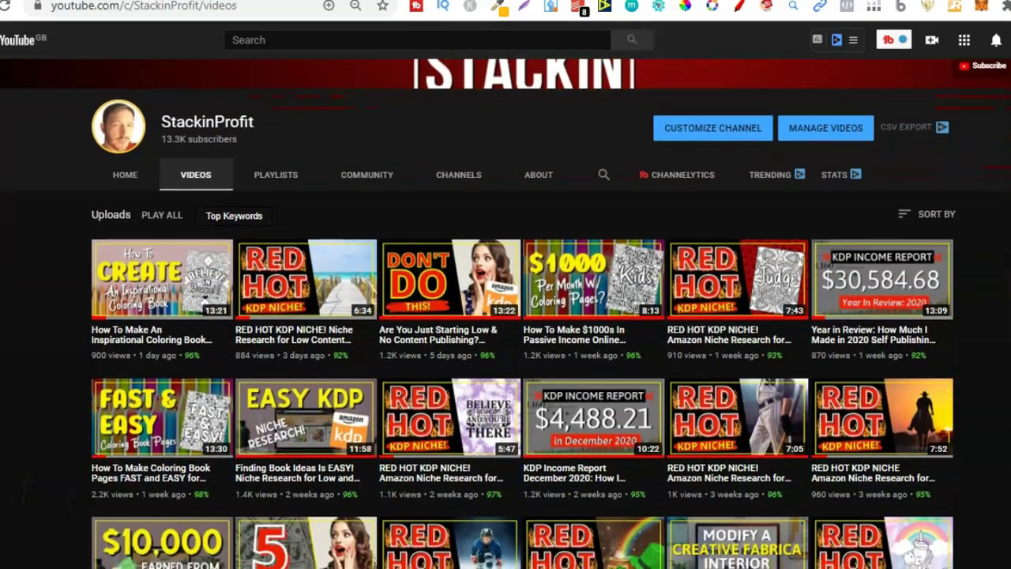
scroll(505, 316, "down", 2)
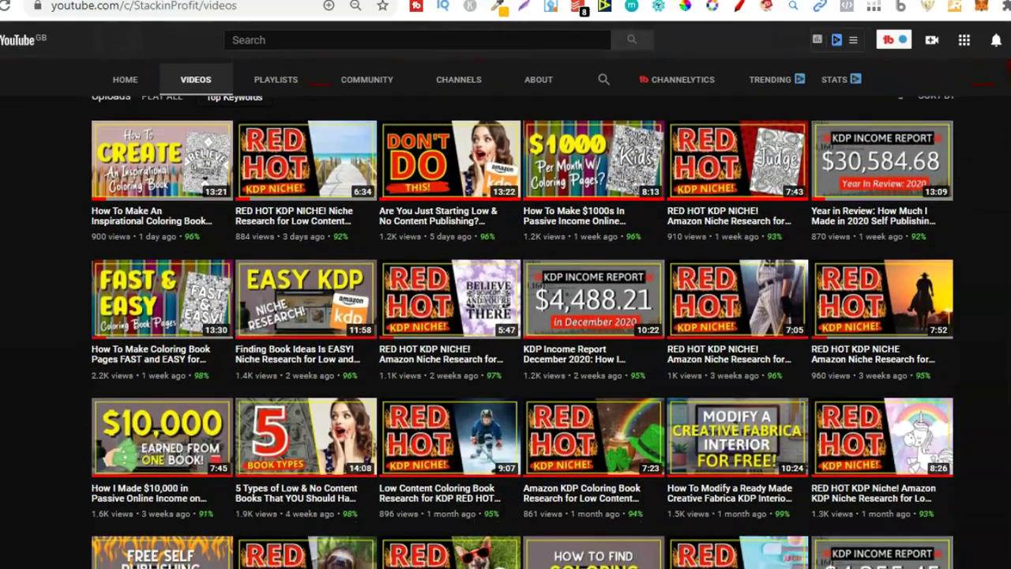
scroll(521, 332, "down", 2)
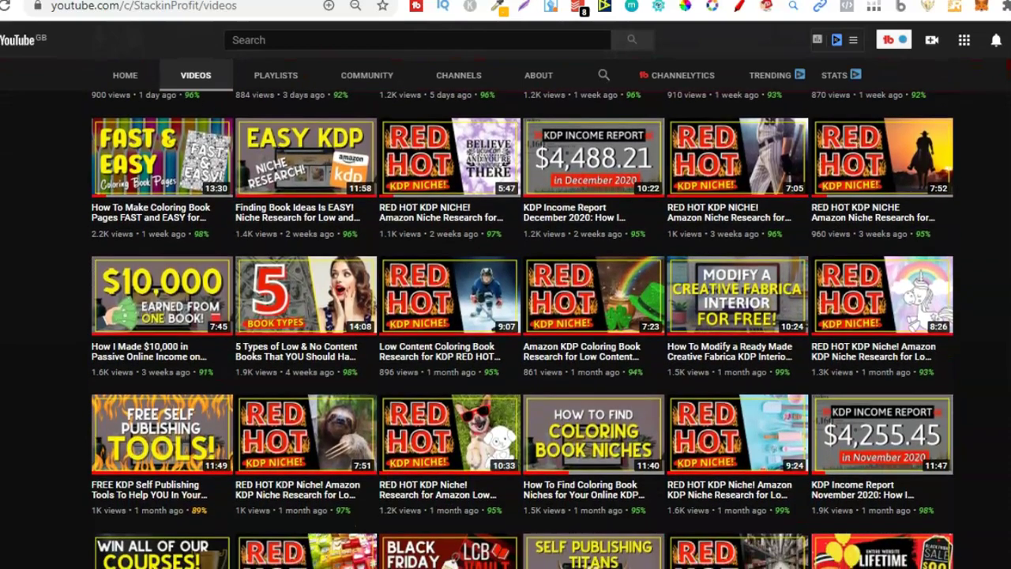
scroll(523, 329, "down", 3)
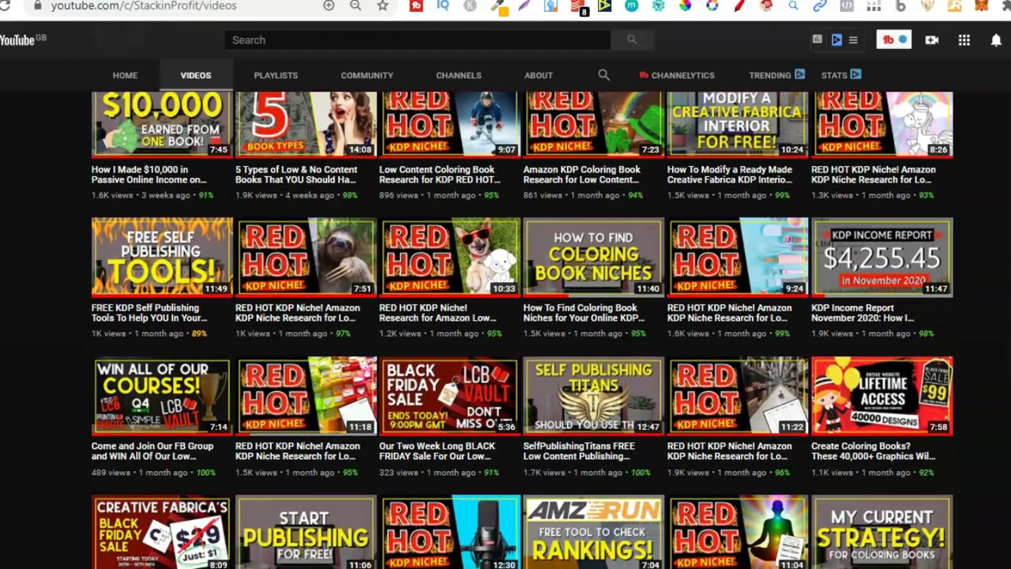
scroll(522, 330, "up", 4)
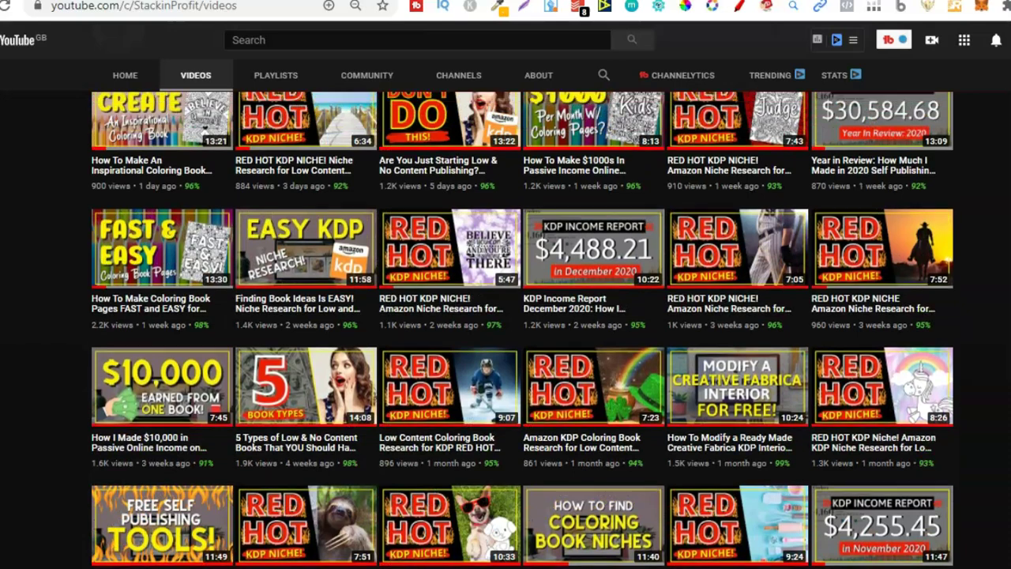
scroll(523, 330, "up", 5)
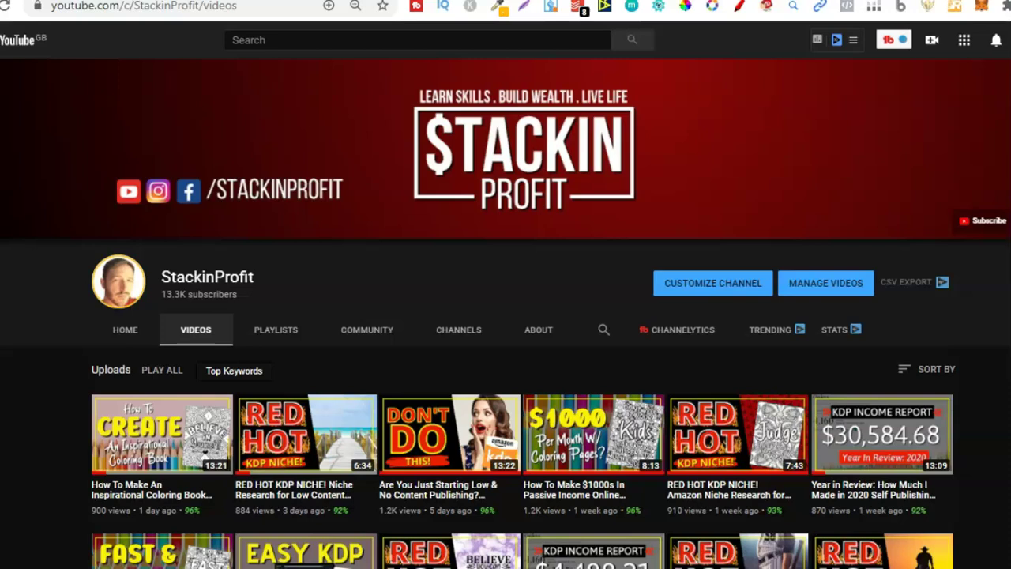
left_click(316, 0)
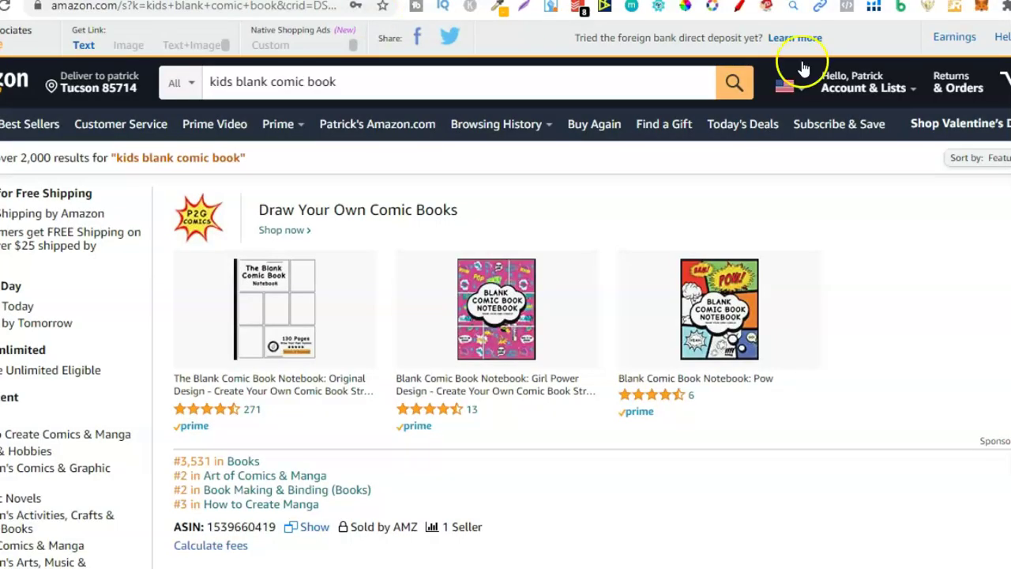
scroll(505, 316, "down", 1)
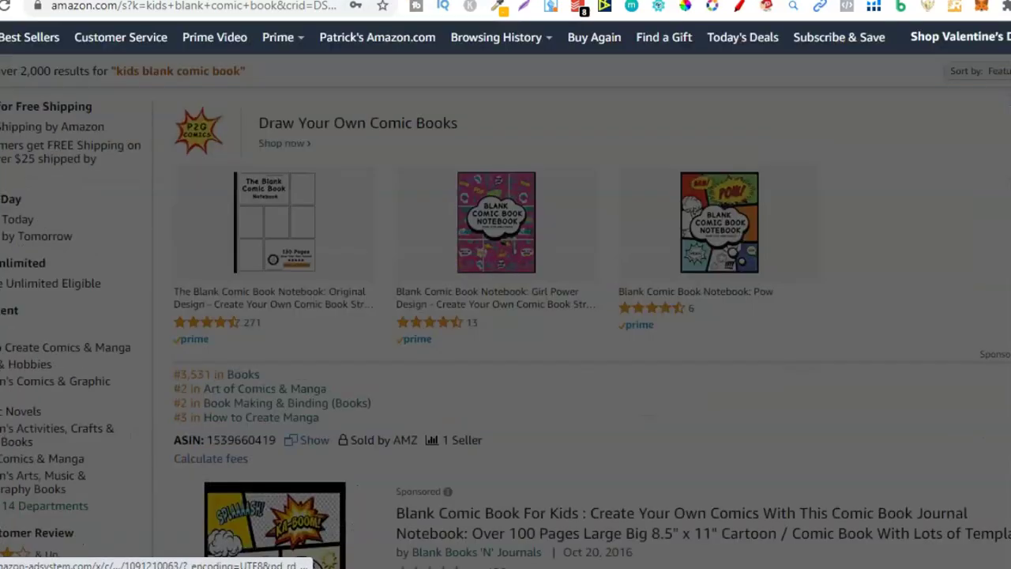
scroll(505, 316, "up", 1)
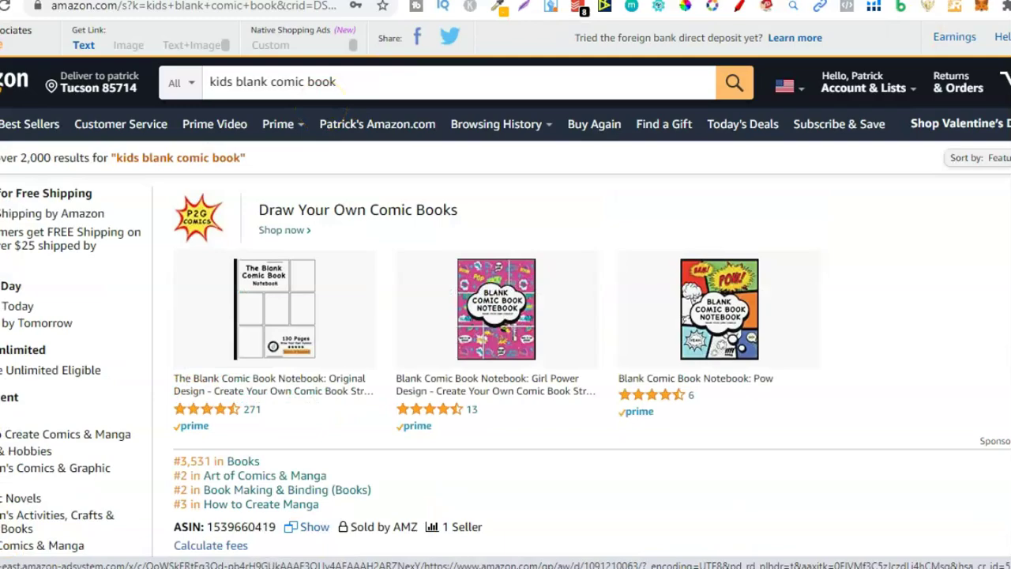
scroll(506, 289, "down", 6)
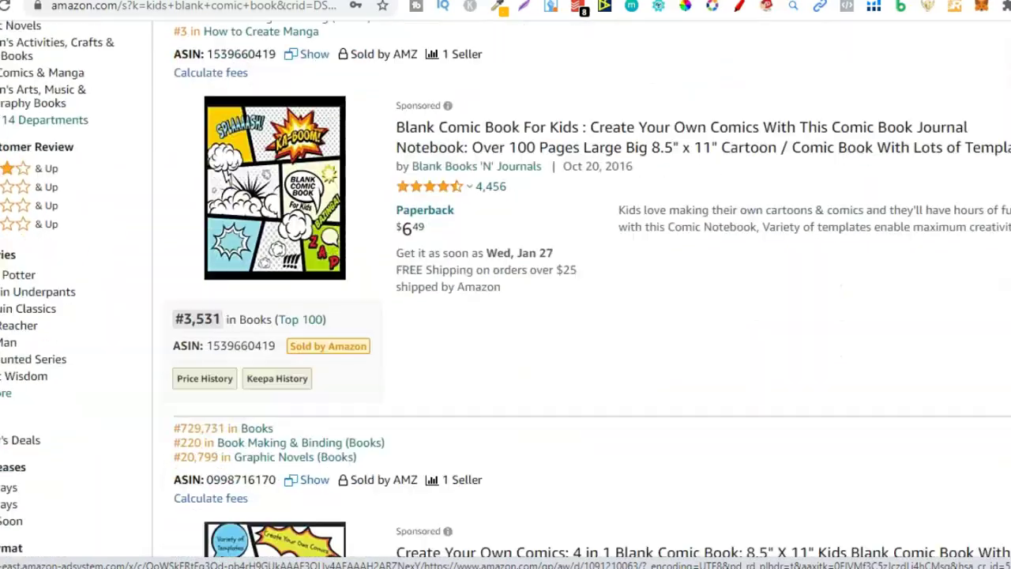
scroll(505, 289, "down", 10)
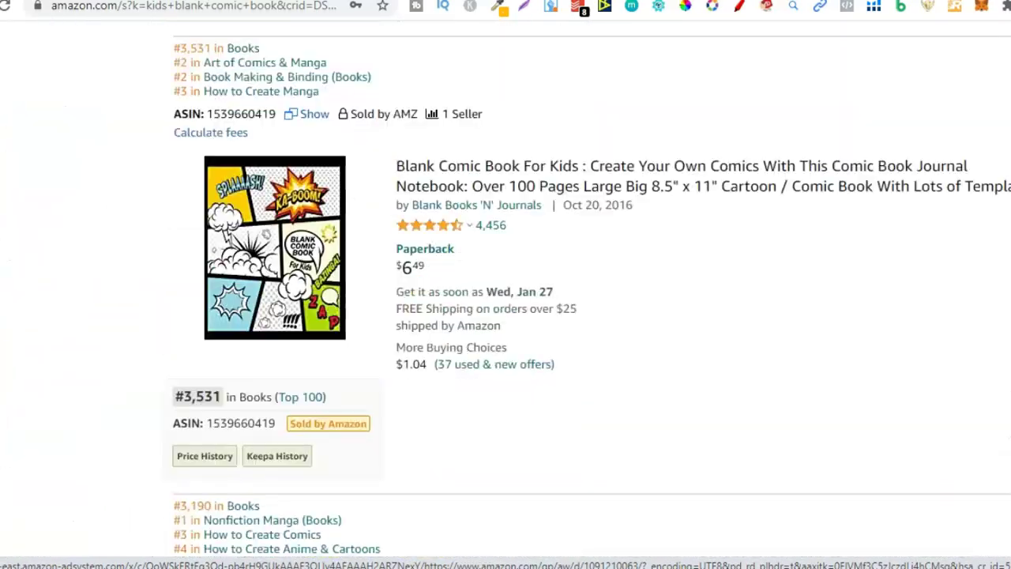
scroll(718, 152, "down", 6)
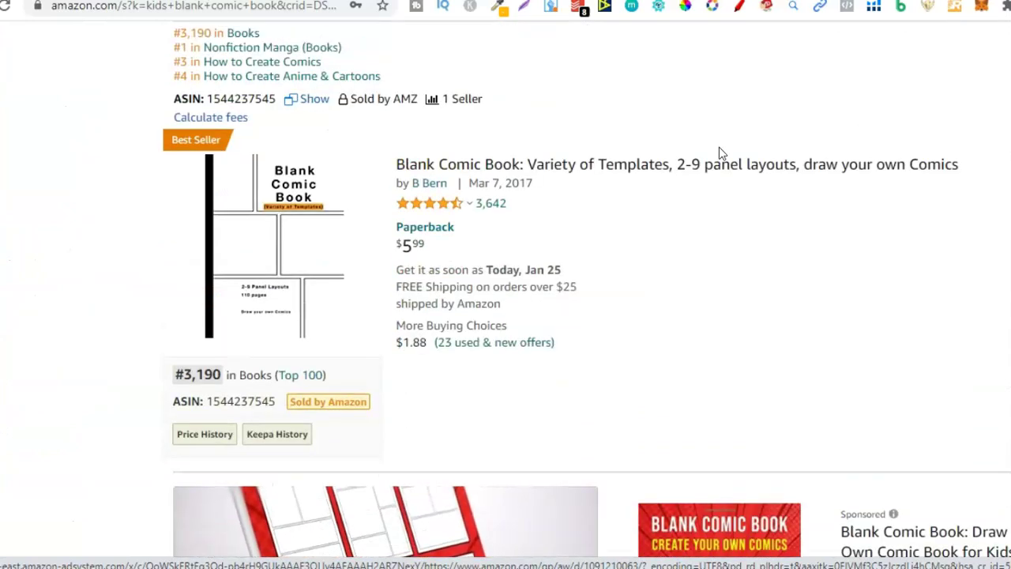
mouse_move(271, 289)
scroll(585, 292, "up", 1)
scroll(584, 292, "down", 12)
scroll(584, 292, "up", 2)
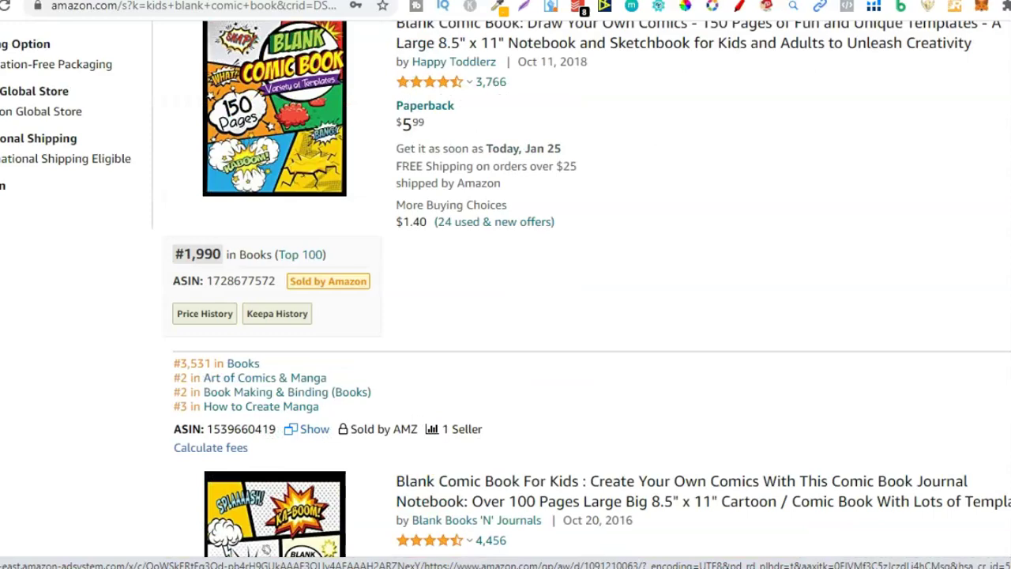
scroll(584, 292, "up", 9)
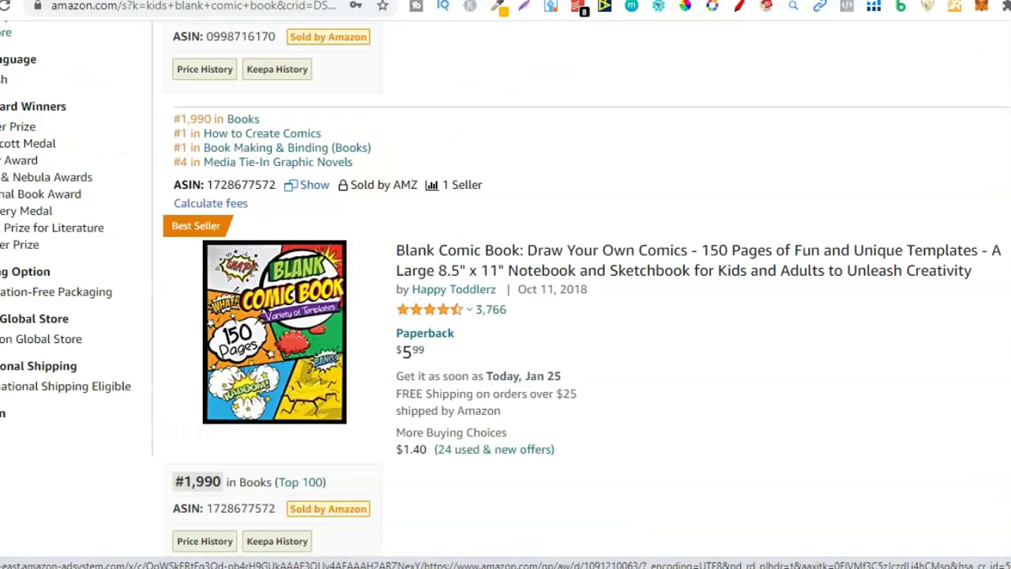
scroll(585, 292, "up", 8)
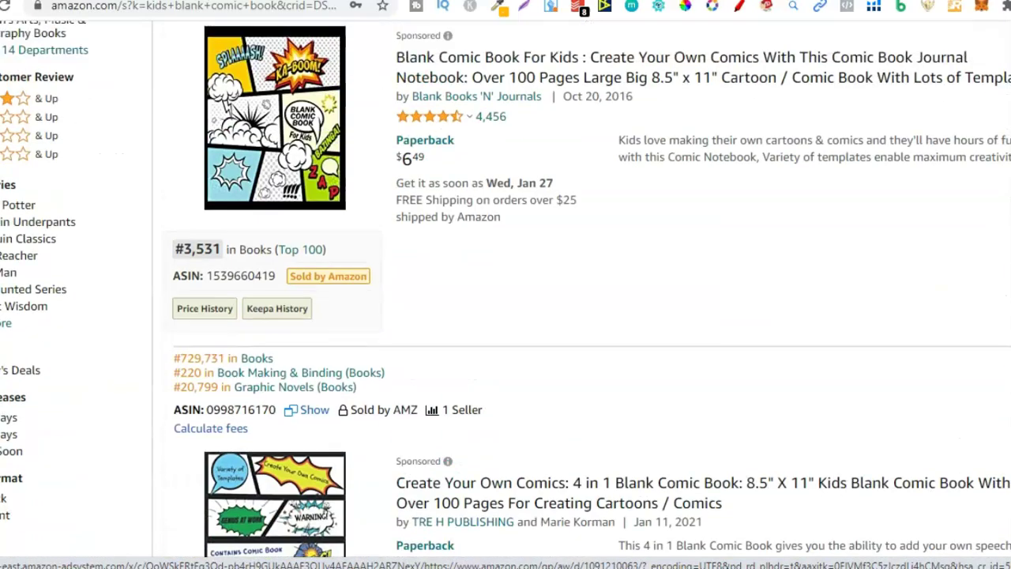
scroll(584, 292, "down", 5)
scroll(584, 292, "down", 2)
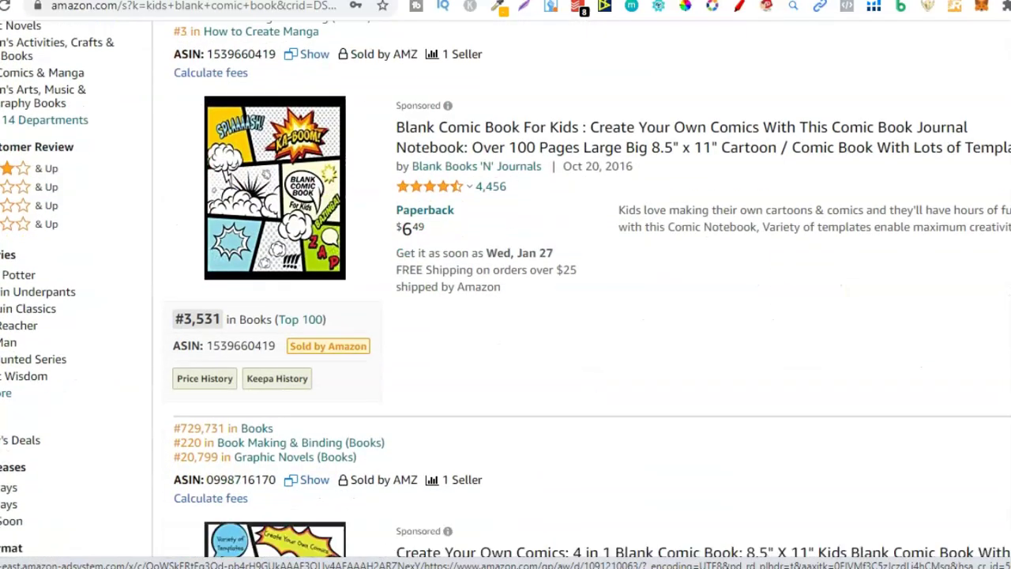
scroll(585, 292, "down", 5)
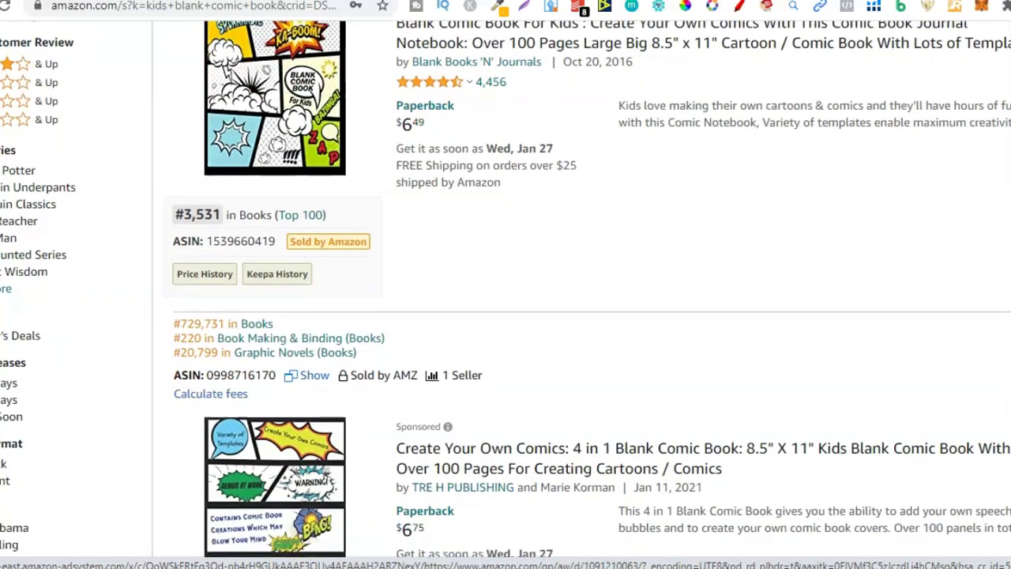
scroll(584, 292, "down", 1)
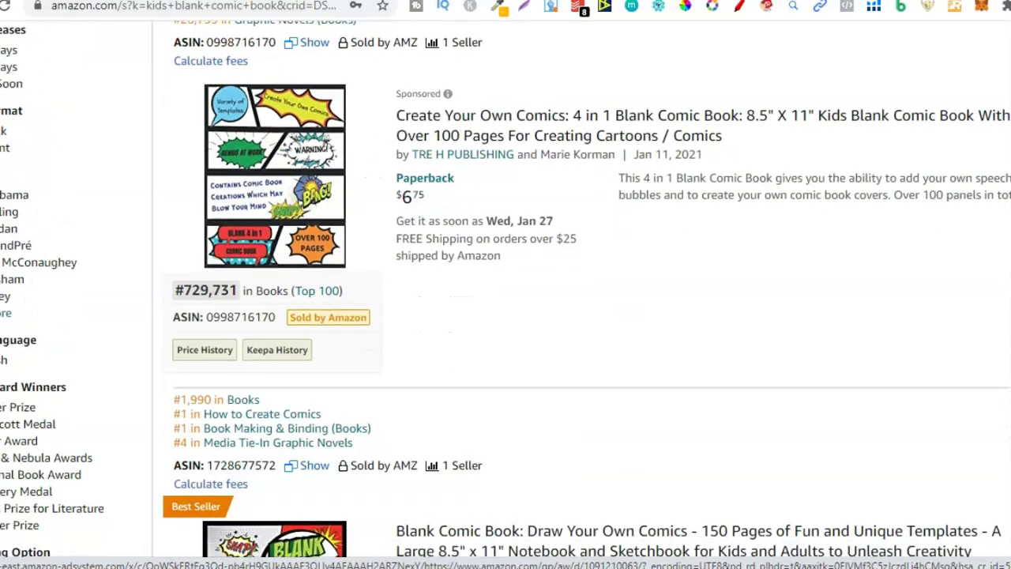
scroll(584, 292, "up", 7)
scroll(584, 292, "down", 8)
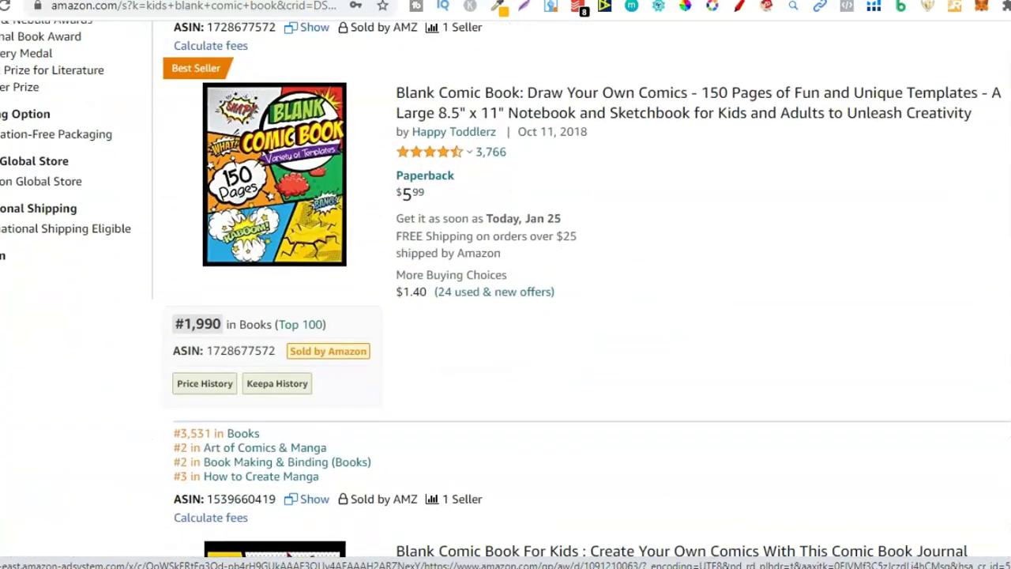
scroll(584, 292, "down", 6)
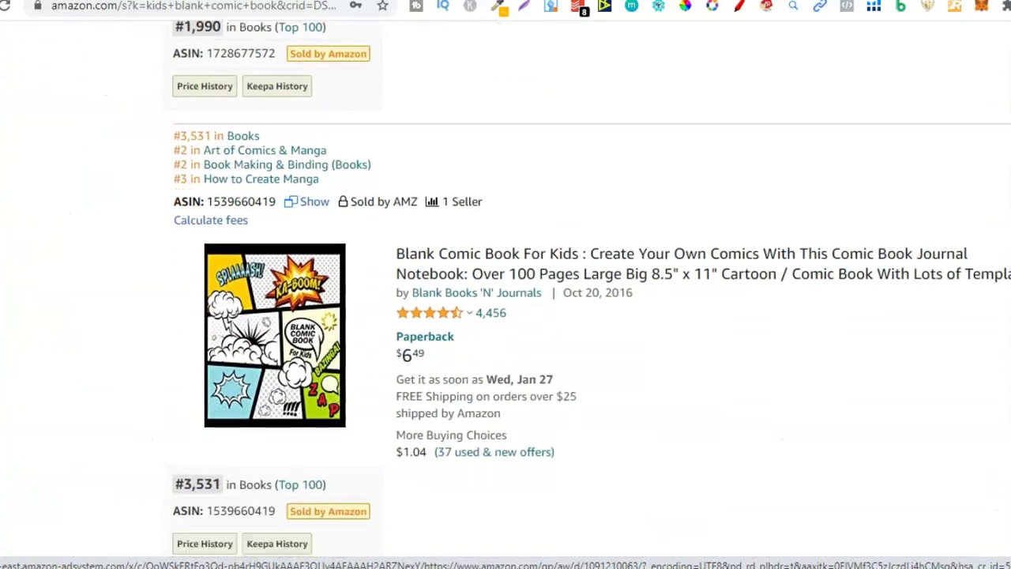
scroll(584, 292, "down", 7)
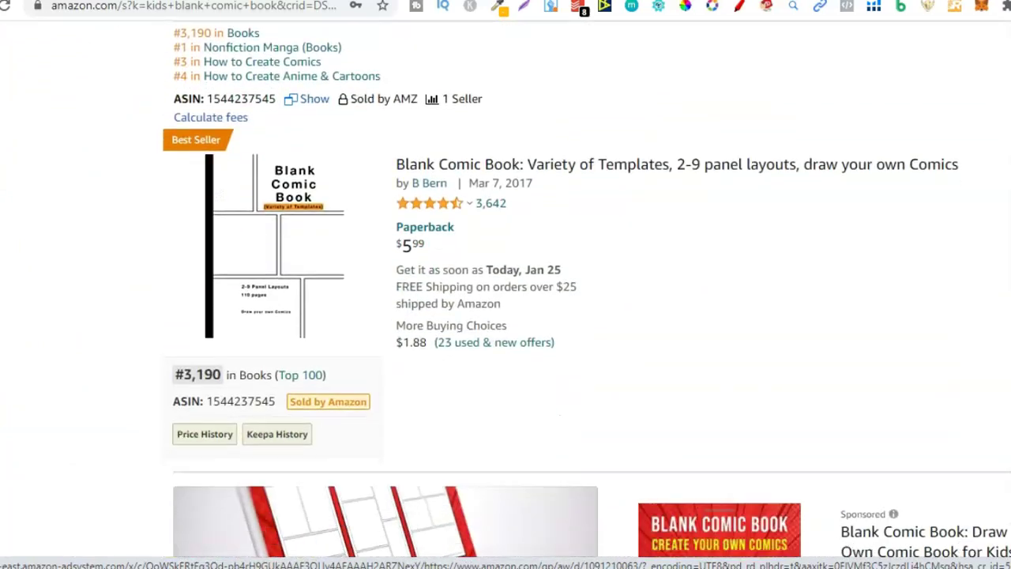
scroll(584, 292, "down", 9)
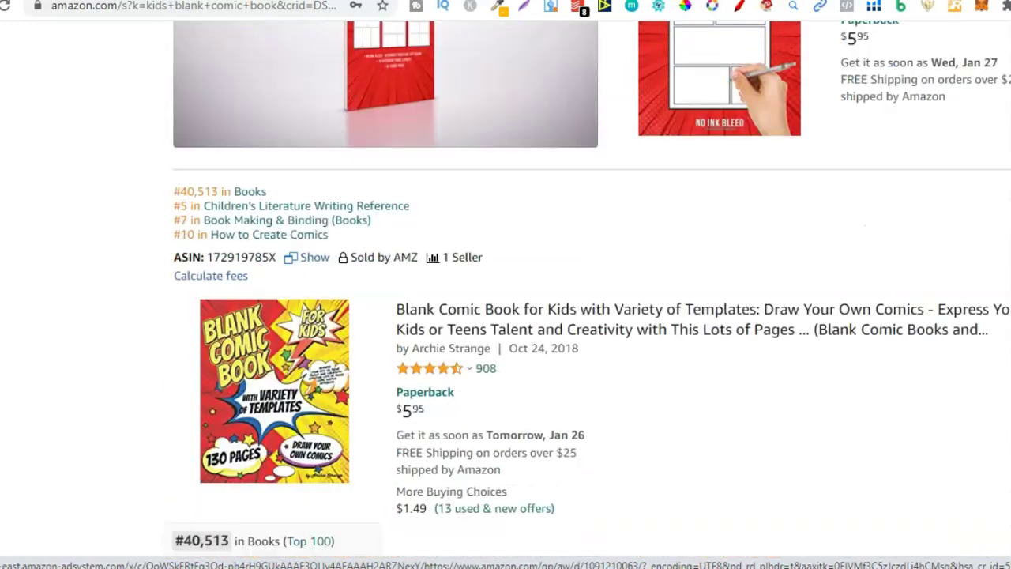
scroll(584, 292, "down", 3)
scroll(584, 292, "up", 20)
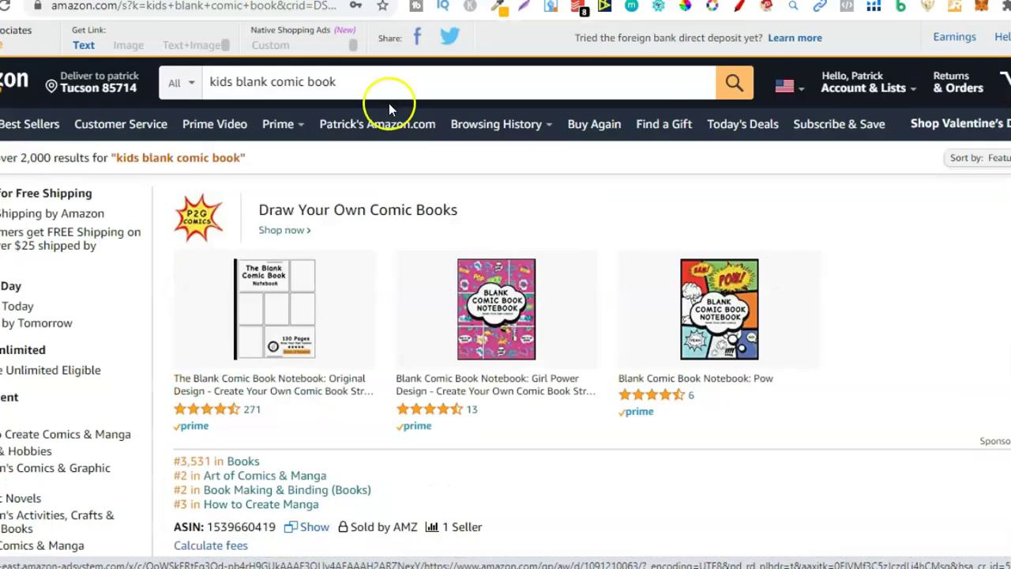
Remove 'kids' from the Amazon search so it reads 'blank comic book' and shows suggestions
left_click(234, 84)
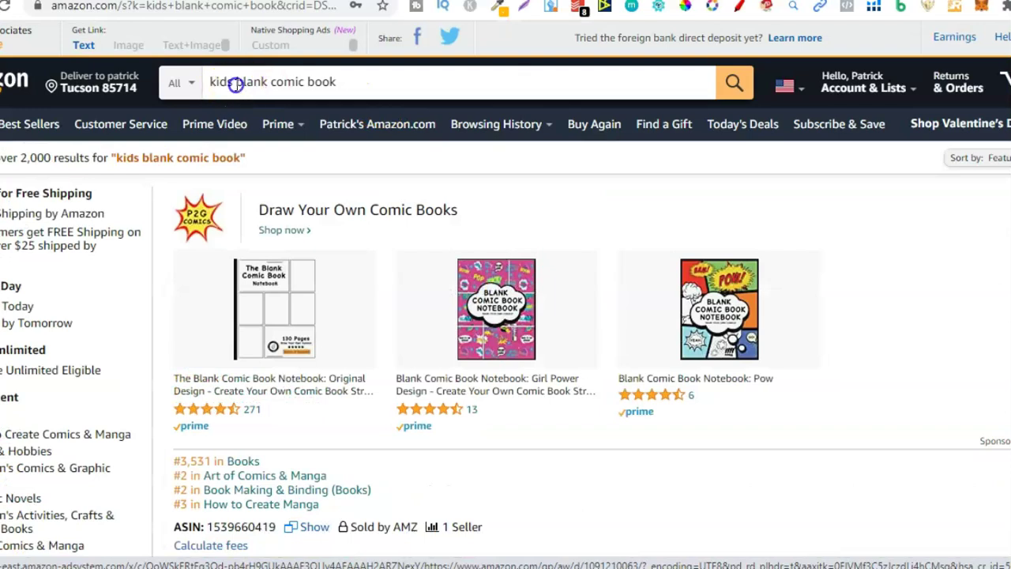
left_click_drag(233, 84, 198, 83)
key("BackSpace")
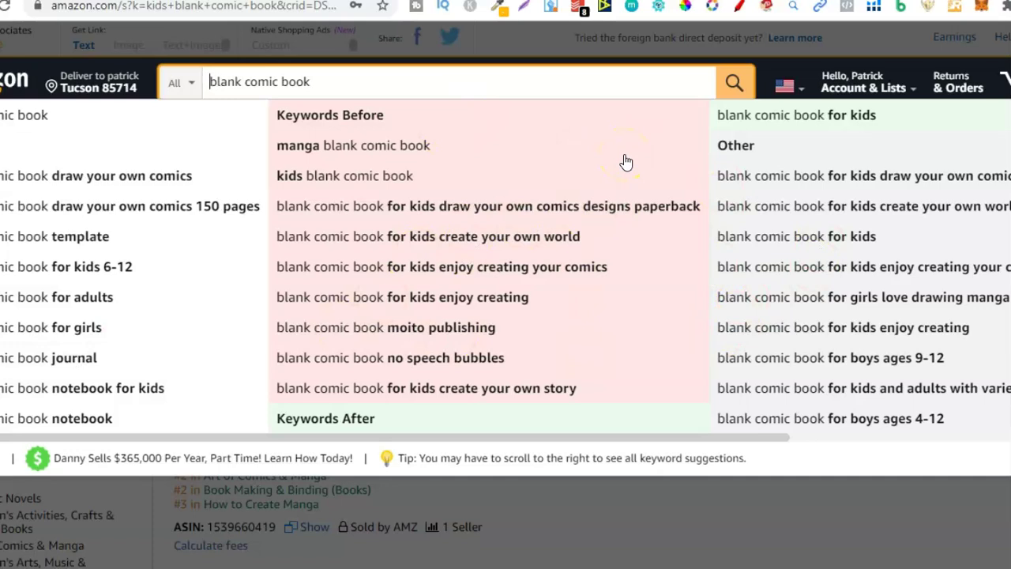
left_click(515, 84)
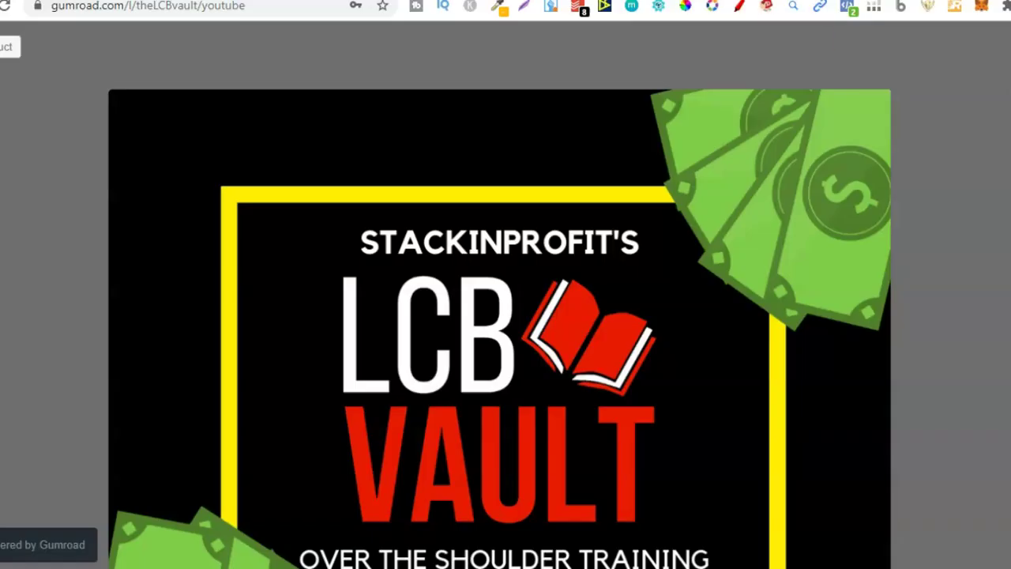
scroll(499, 294, "down", 5)
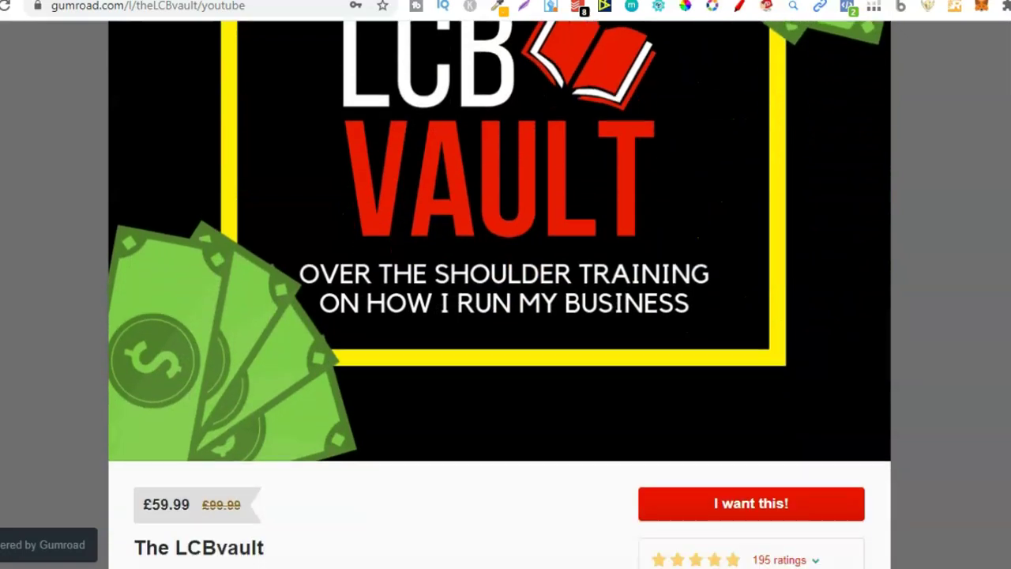
scroll(499, 294, "down", 3)
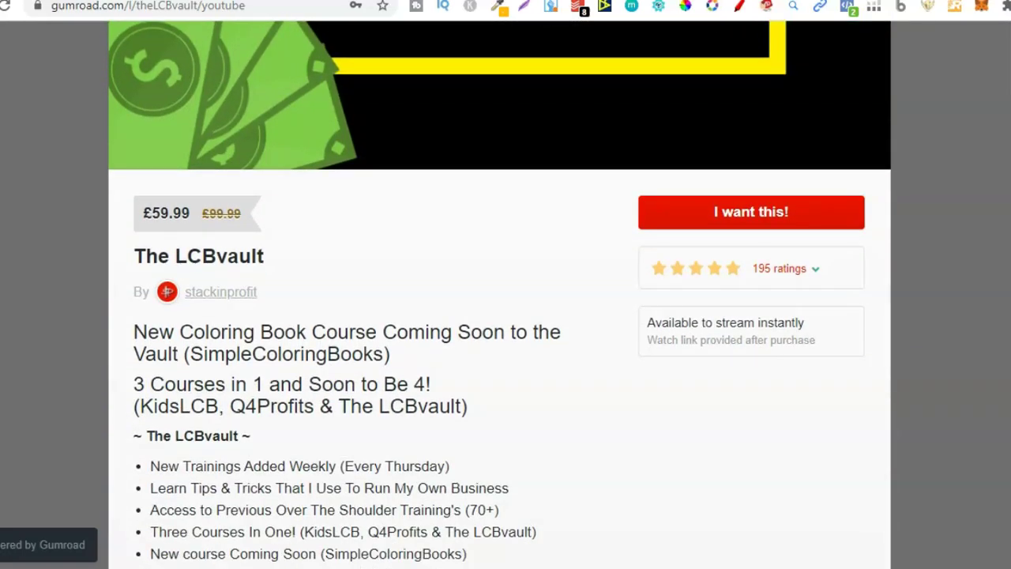
scroll(499, 293, "down", 2)
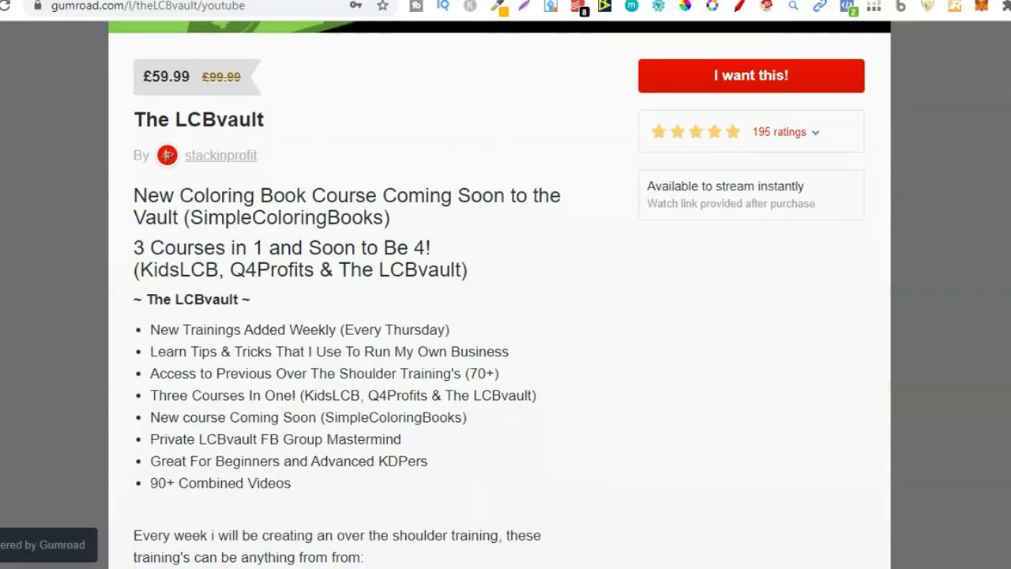
scroll(499, 293, "down", 1)
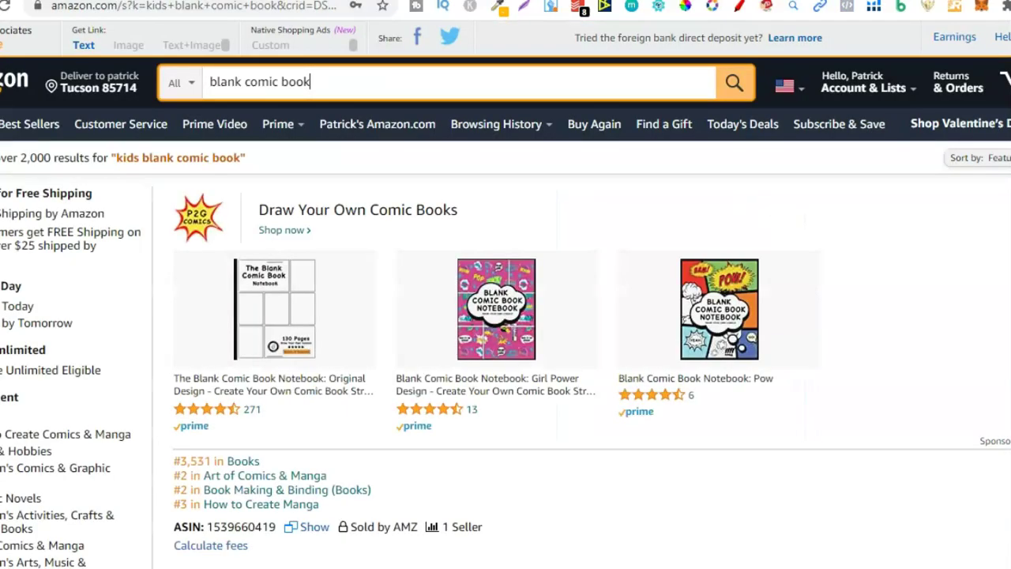
Browse the Amazon listings for blank comic books
left_click(474, 82)
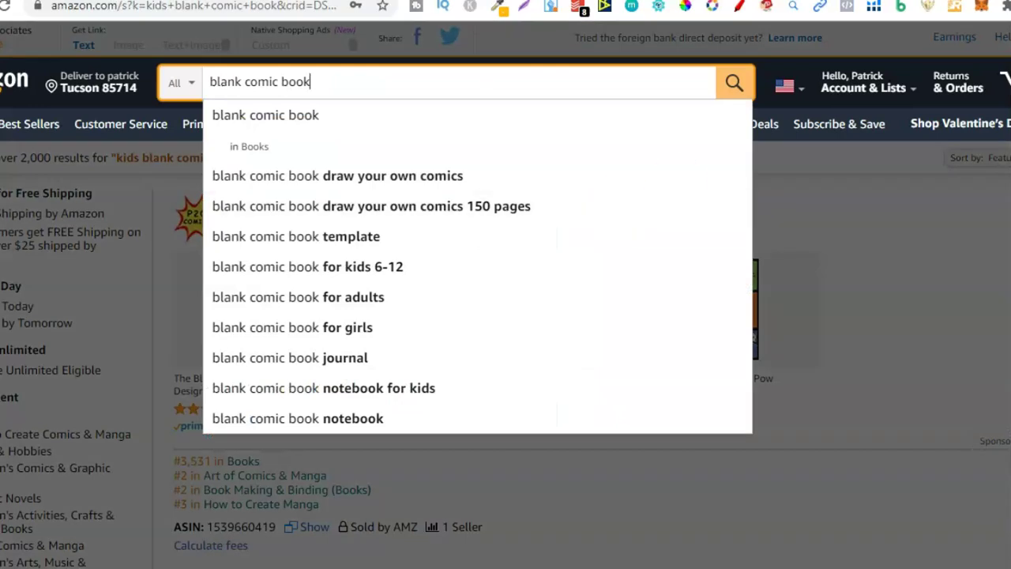
scroll(935, 181, "down", 5)
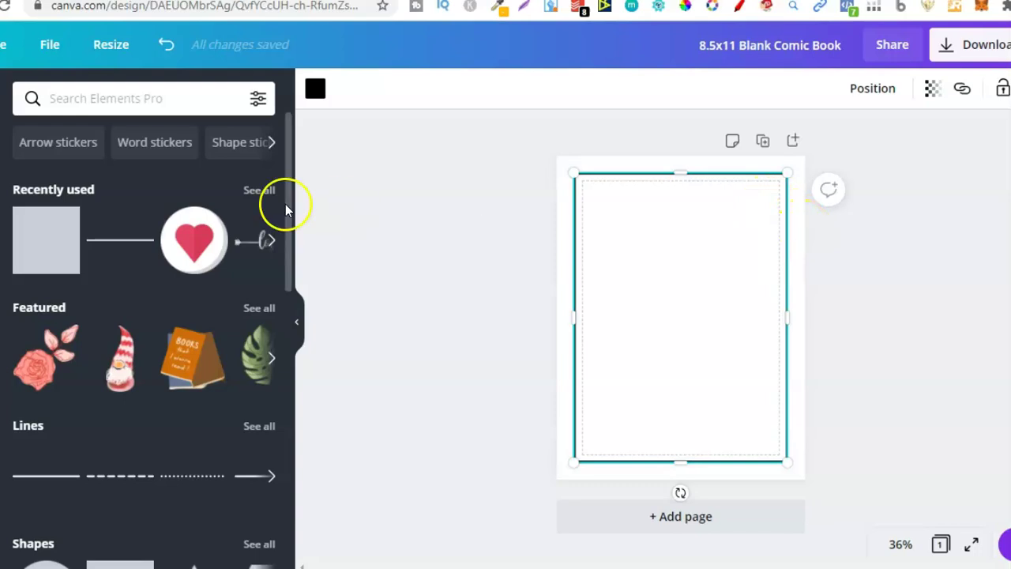
Open the full Shapes collection, add an outlined square and resize it into a taller rectangle
left_click_drag(286, 210, 292, 318)
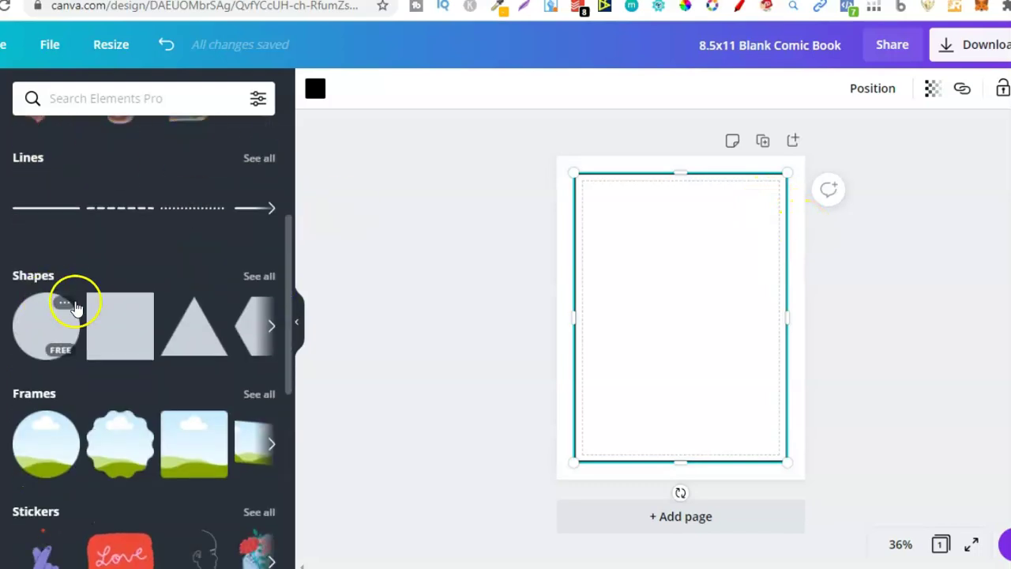
left_click(268, 274)
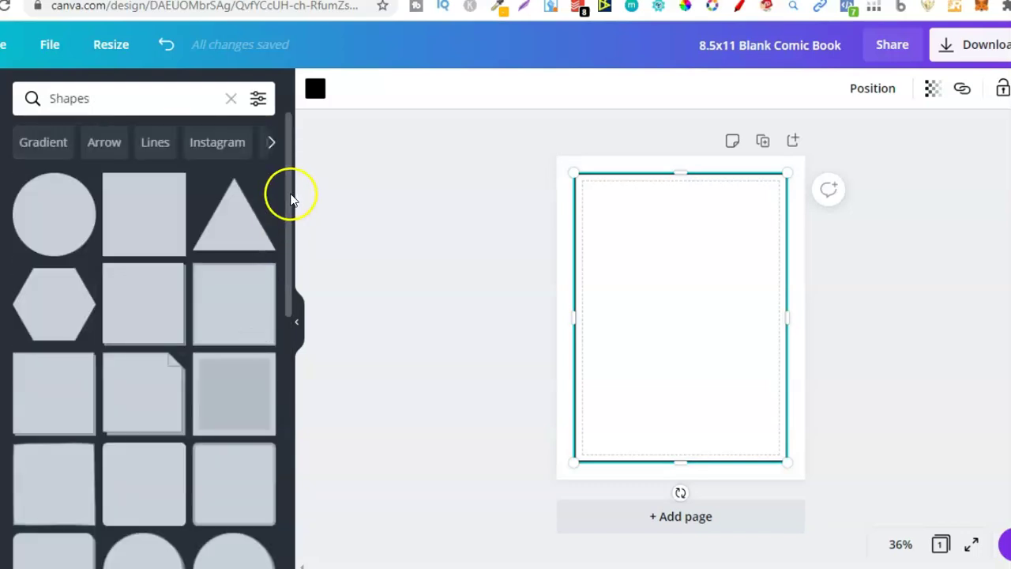
left_click_drag(290, 199, 307, 361)
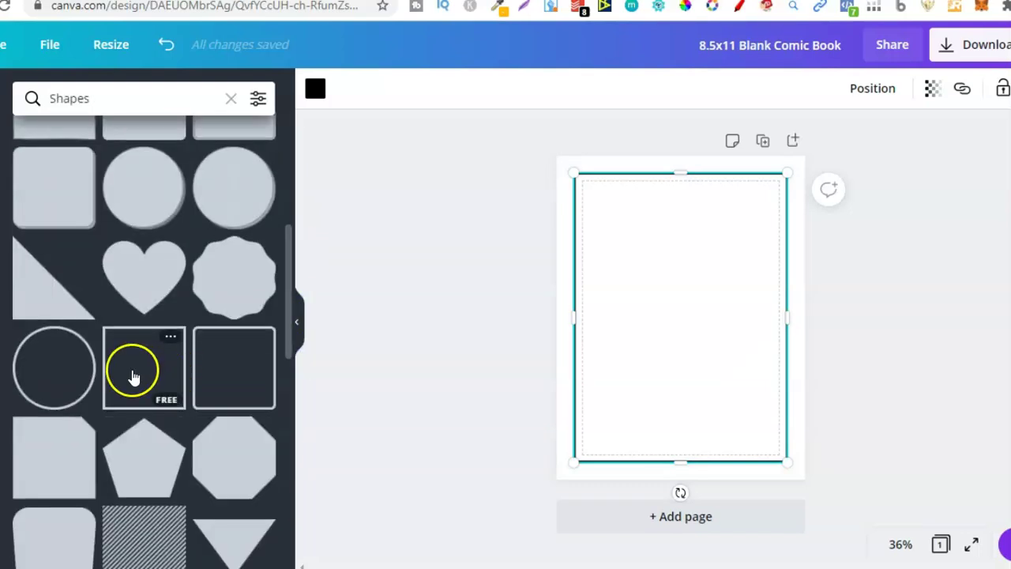
left_click(134, 377)
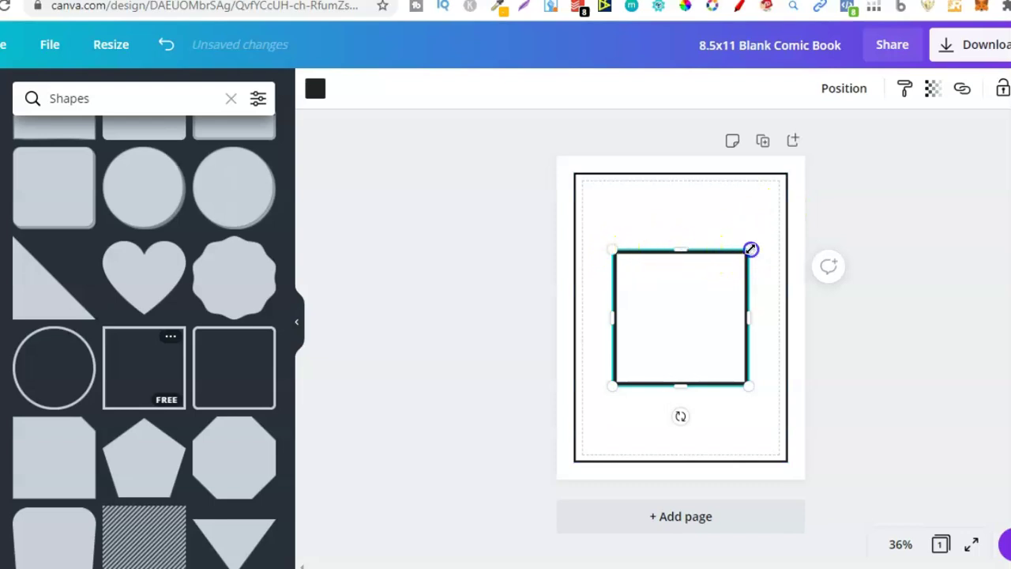
left_click_drag(719, 280, 758, 345)
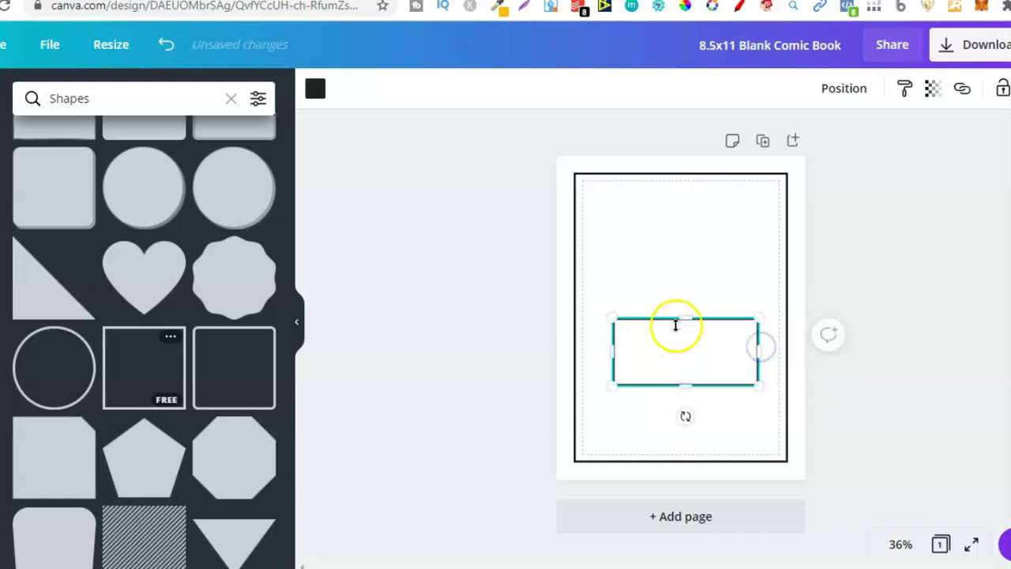
left_click_drag(684, 322, 684, 291)
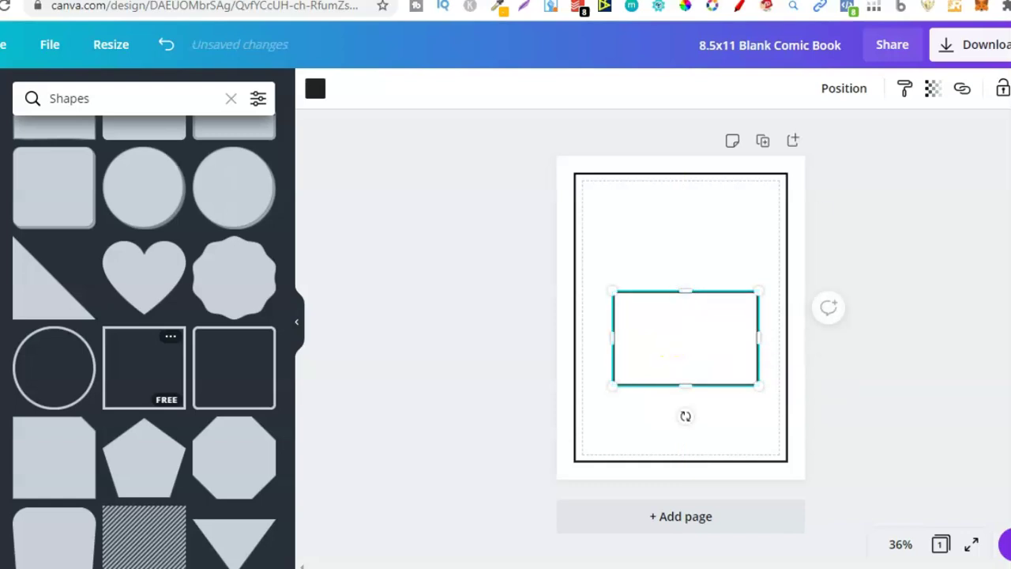
left_click(627, 269)
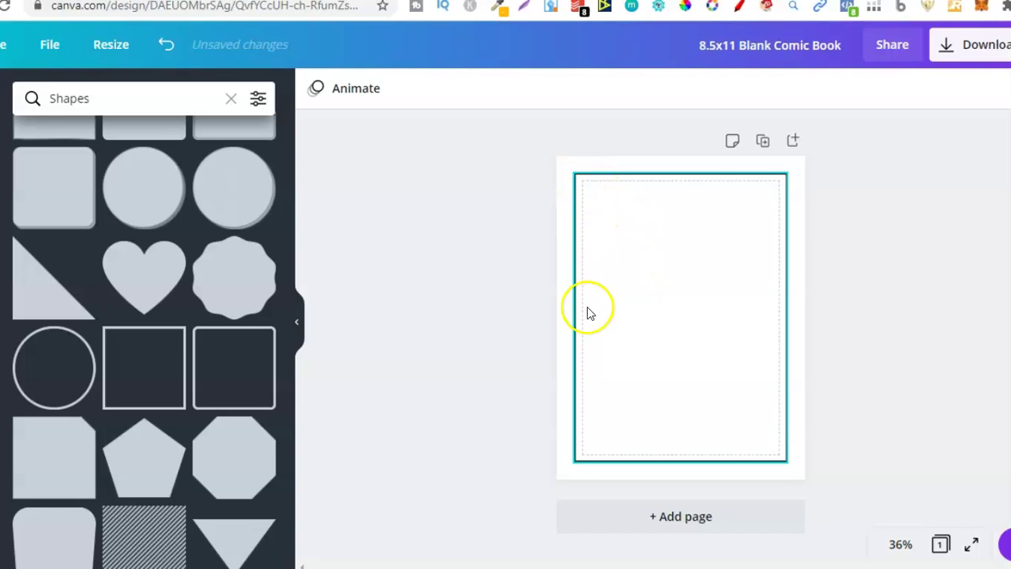
Shrink the page outline into the top-left panel and copy it to the top right
left_click(743, 449)
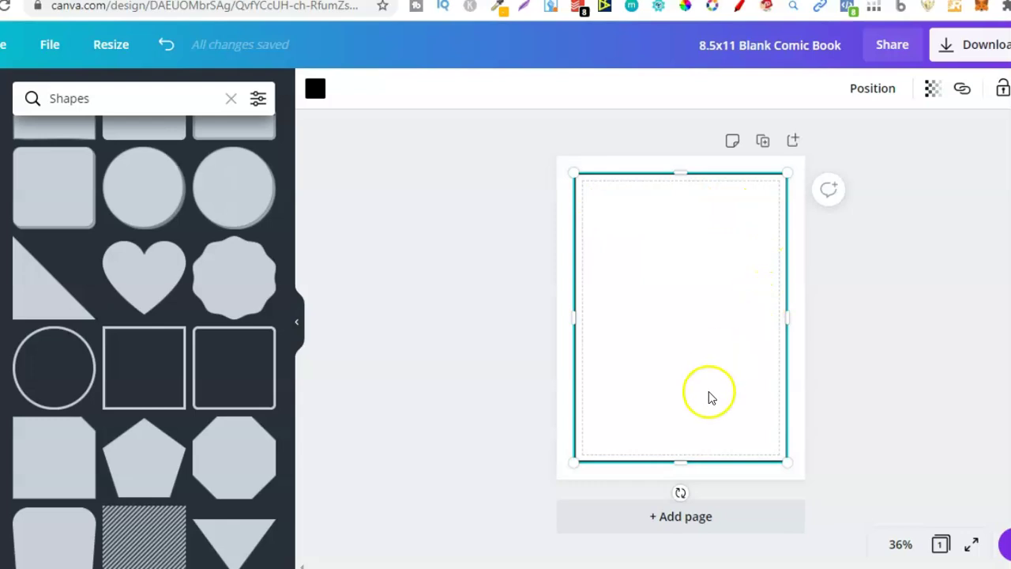
left_click_drag(684, 462, 668, 244)
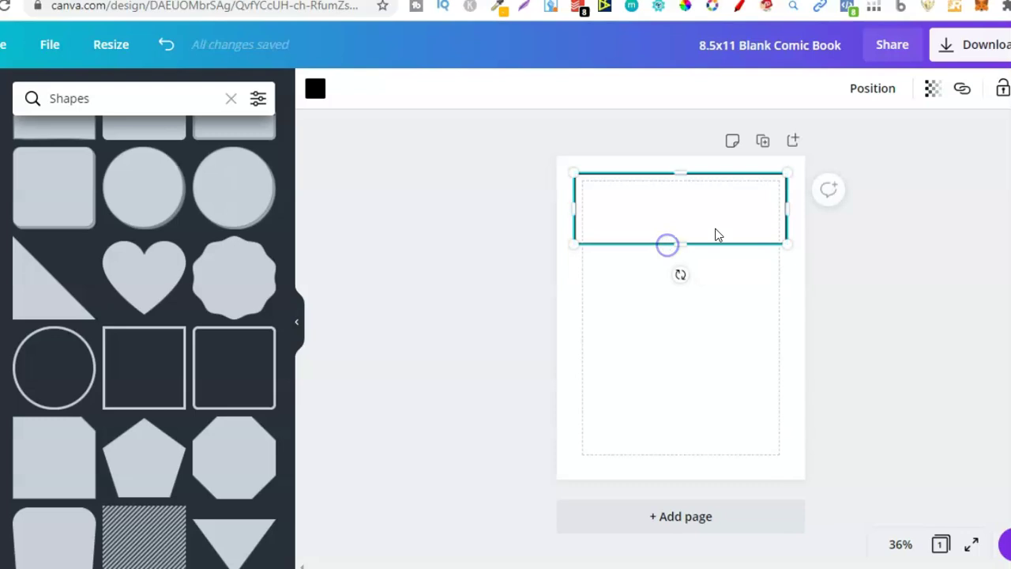
left_click_drag(787, 203, 667, 208)
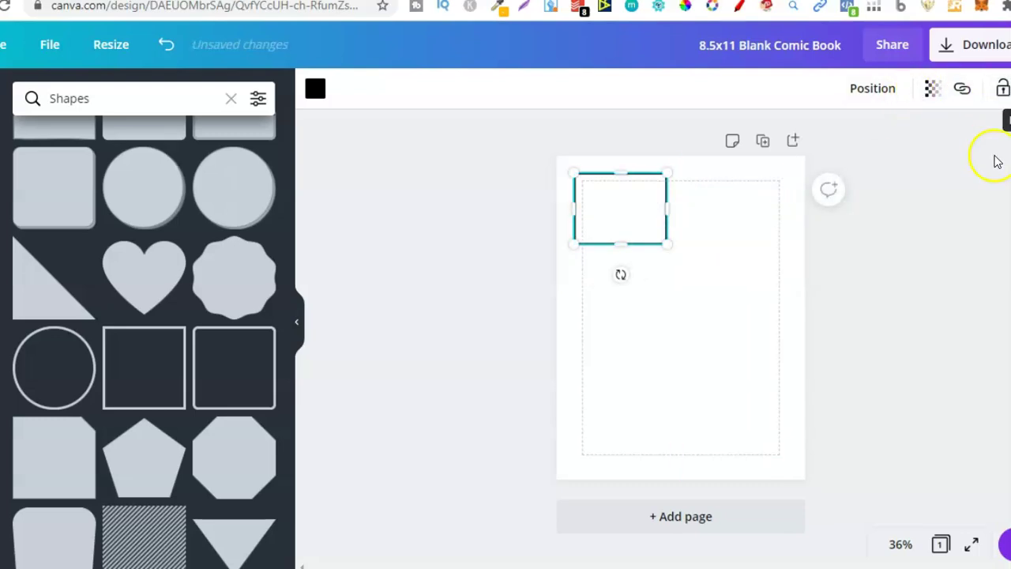
key("ctrl+d")
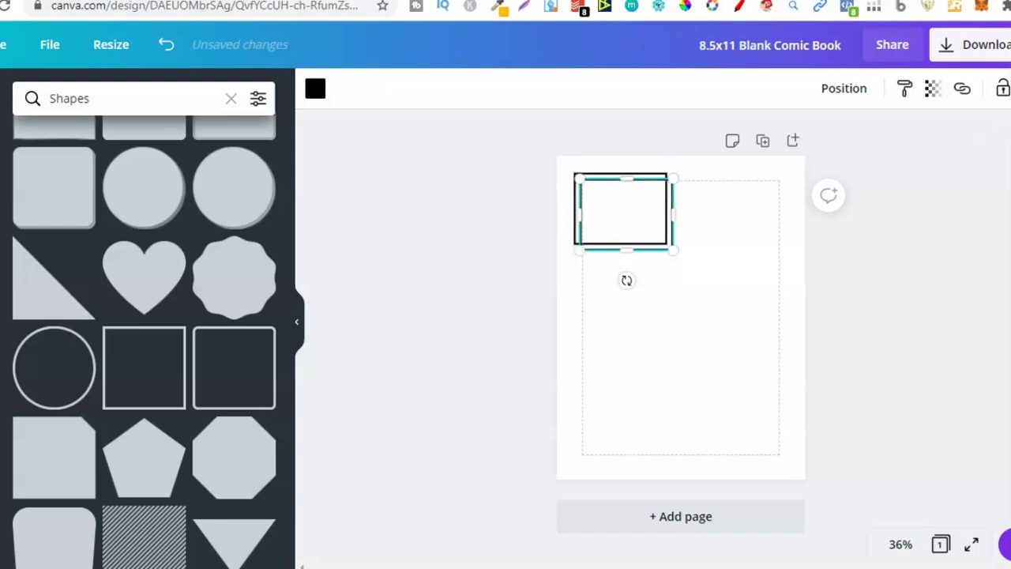
left_click_drag(654, 214, 758, 208)
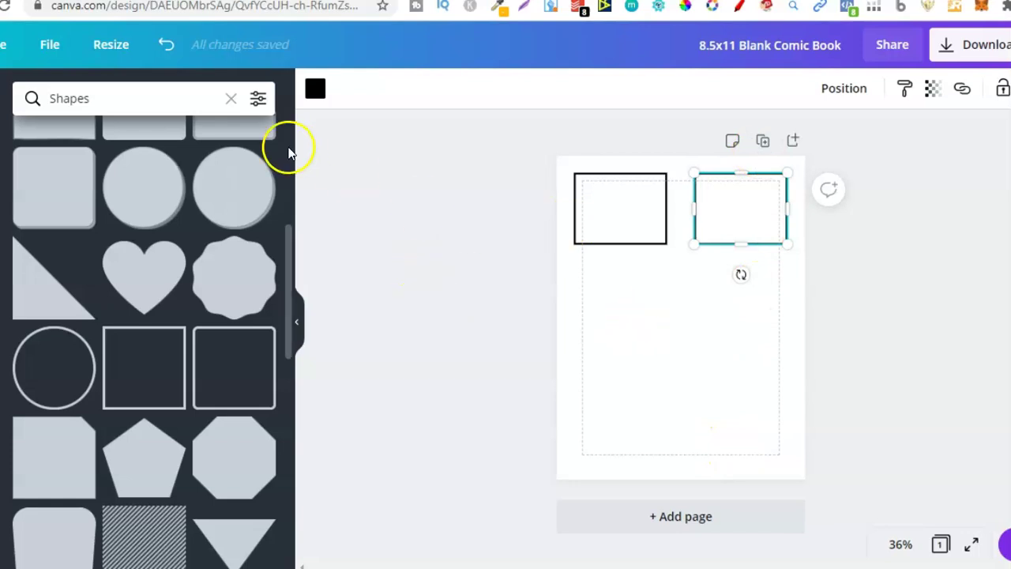
Check the design's margins, then widen and align the top-right panel
left_click(50, 45)
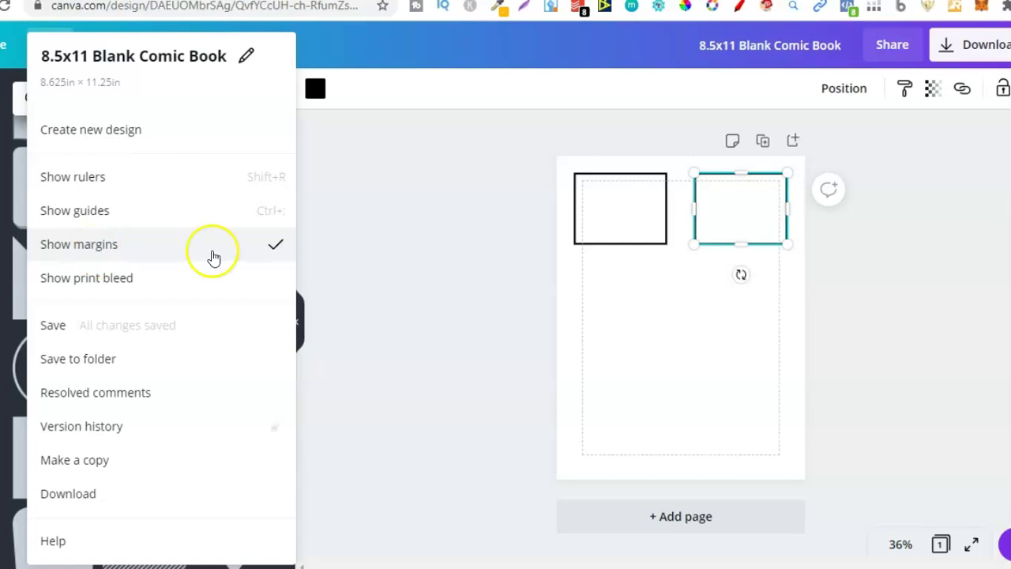
left_click(600, 320)
left_click(713, 216)
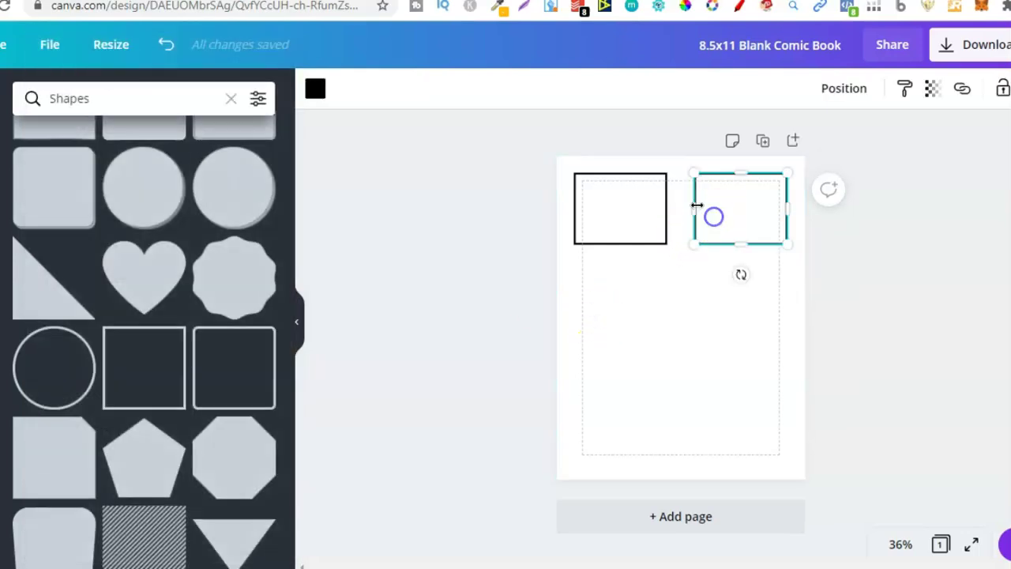
left_click_drag(695, 204, 675, 205)
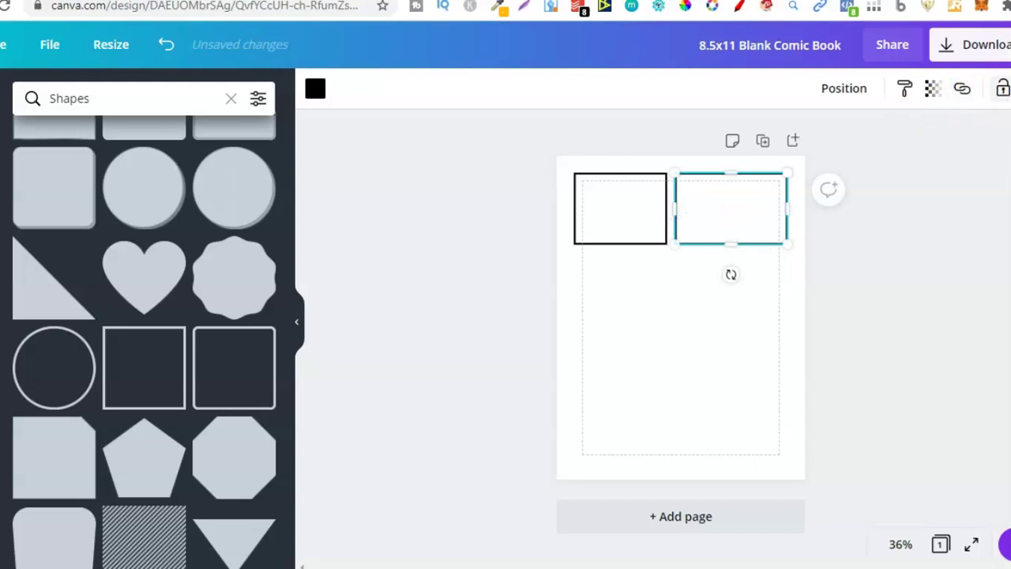
left_click_drag(770, 194, 789, 278)
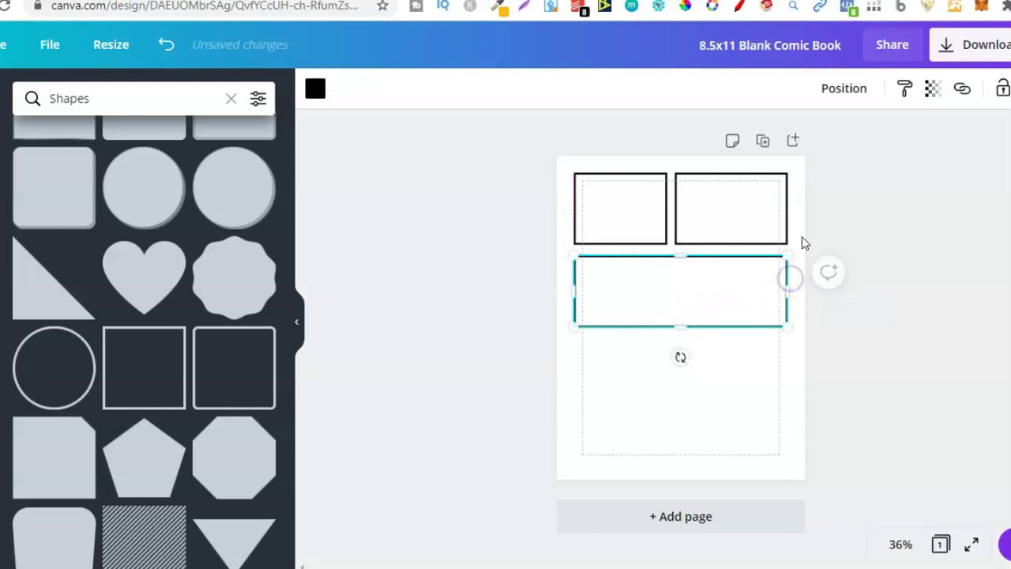
Duplicate the top panel pair below the wide panel and narrow the lower-right copy
left_click_drag(802, 222, 535, 228)
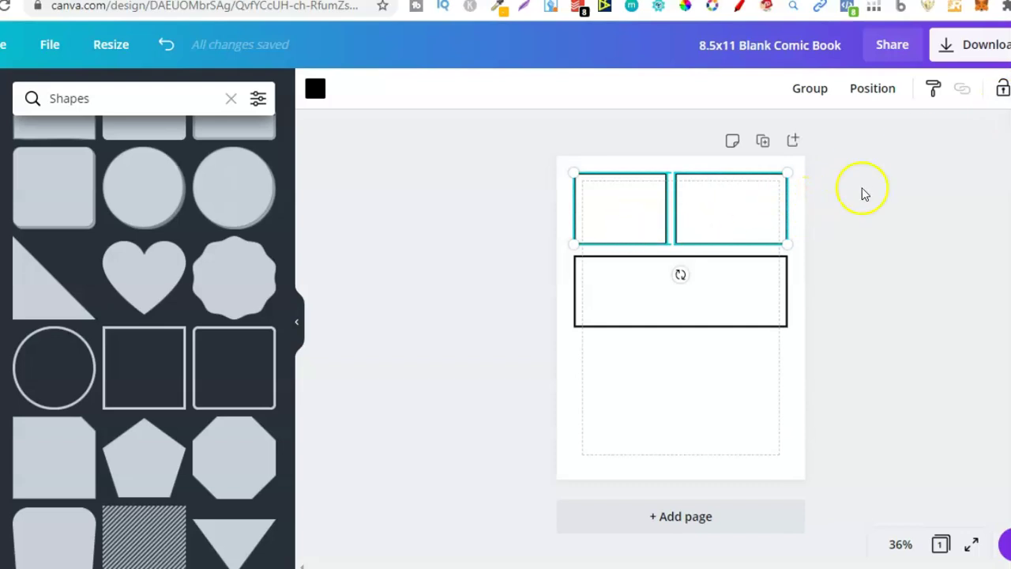
key("ctrl+d")
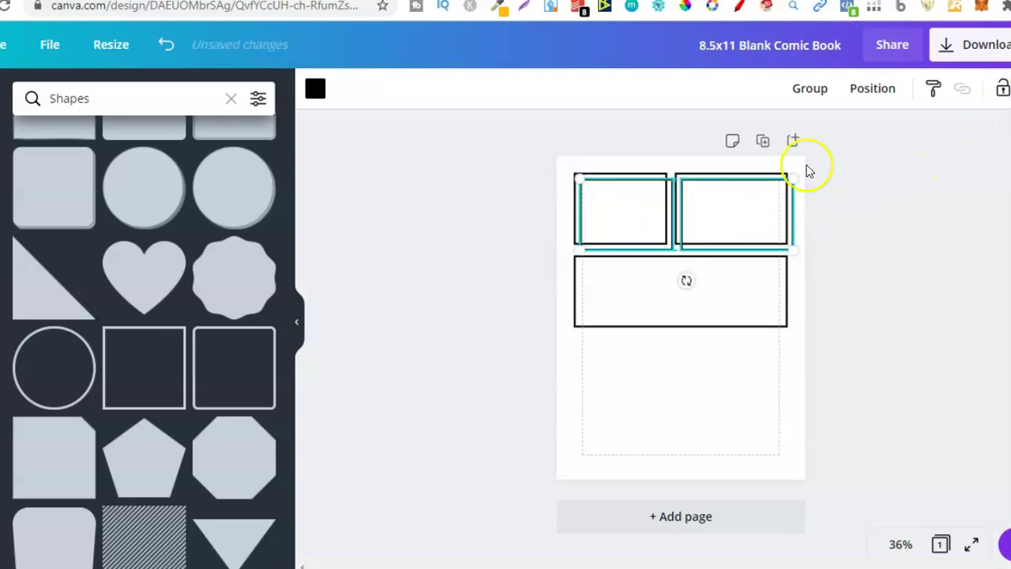
left_click_drag(733, 200, 727, 357)
left_click(735, 425)
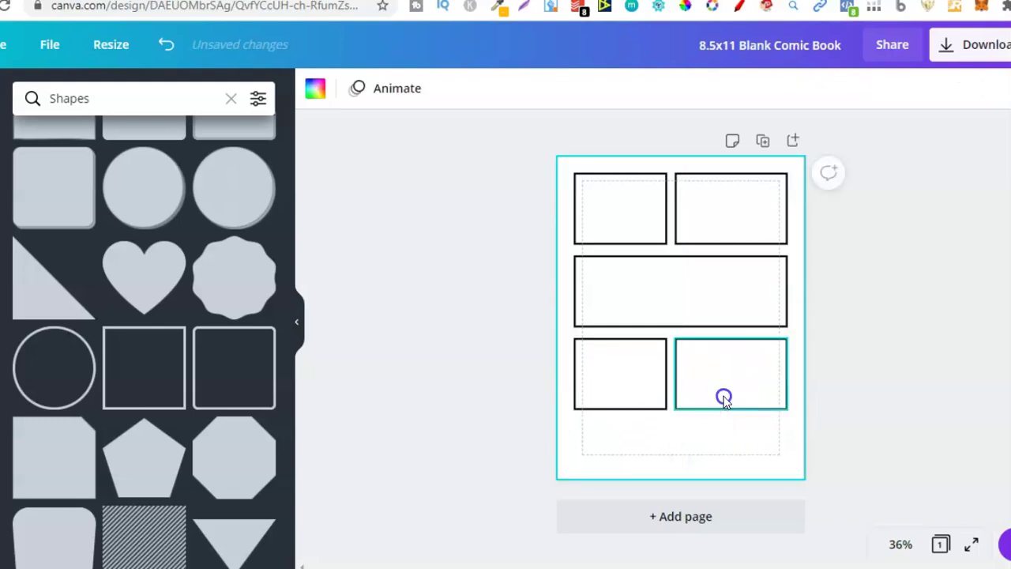
left_click(721, 397)
left_click_drag(677, 376, 706, 376)
left_click(644, 378)
Copy the middle wide panel down to the bottom of the page
left_click(742, 434)
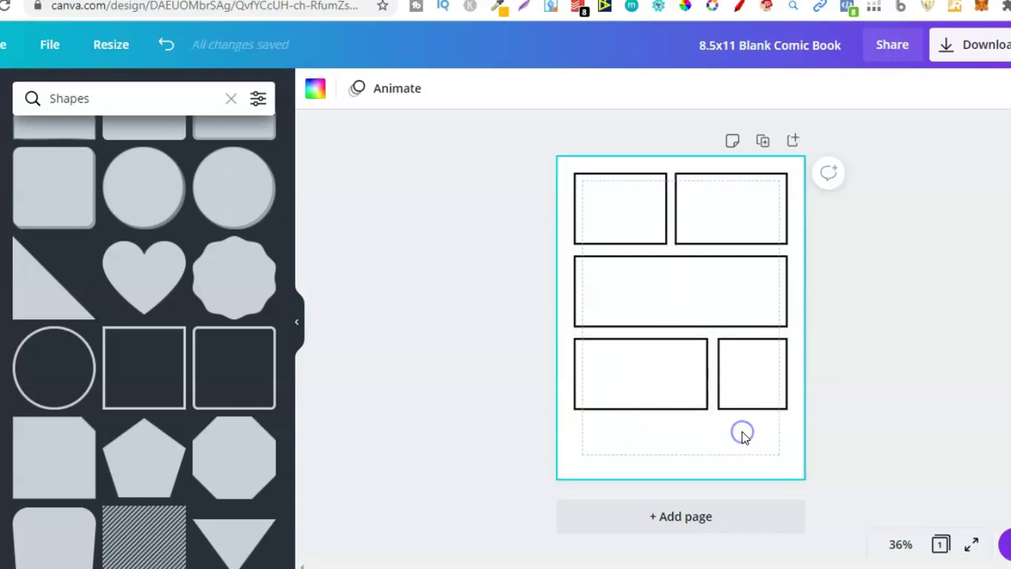
left_click(724, 304)
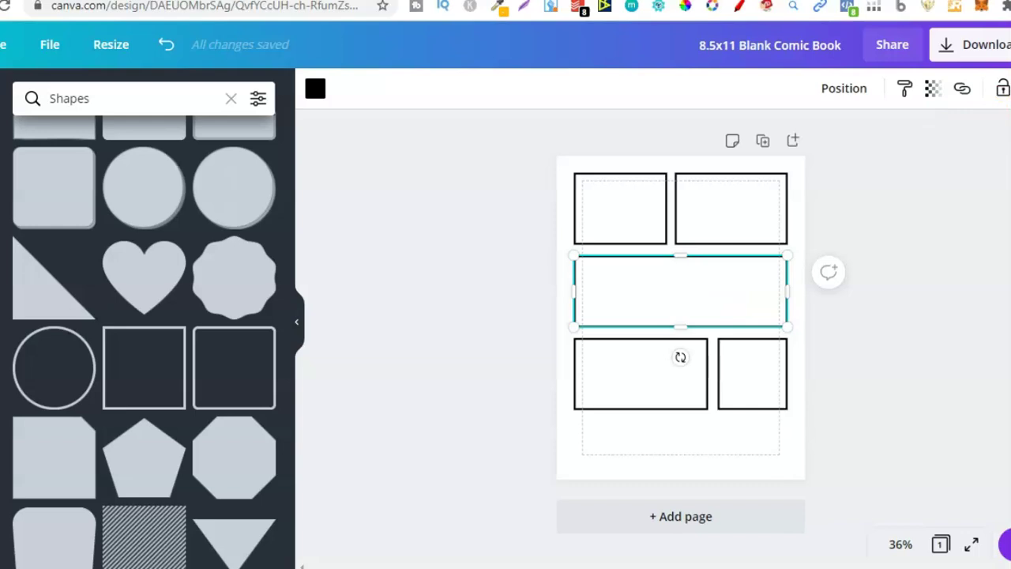
left_click_drag(693, 256, 683, 439)
Shorten the bottom and middle wide panels, move the third row up, and adjust the top-right panel
left_click_drag(677, 489, 677, 470)
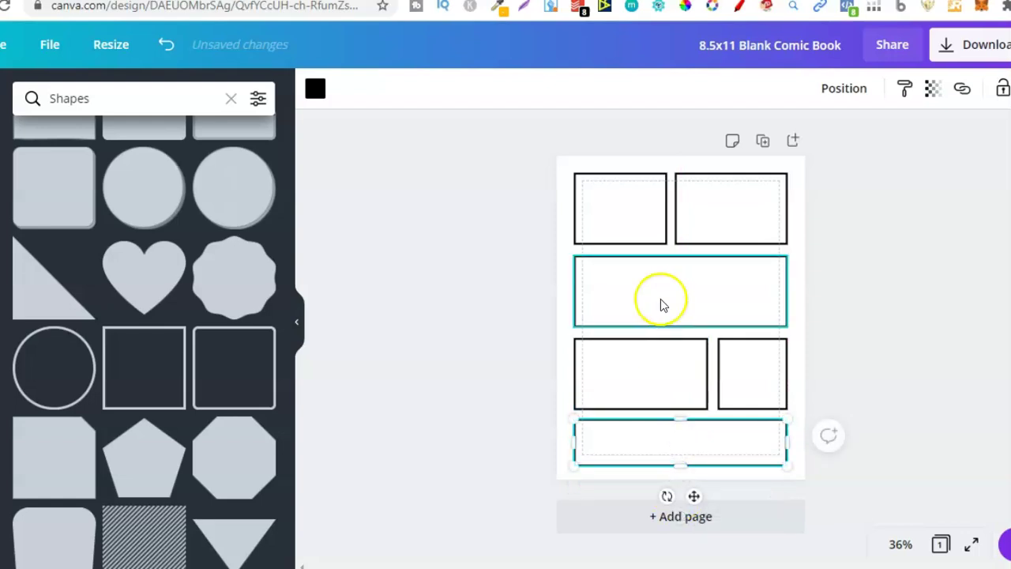
left_click(662, 306)
left_click_drag(679, 324, 681, 307)
left_click(797, 350)
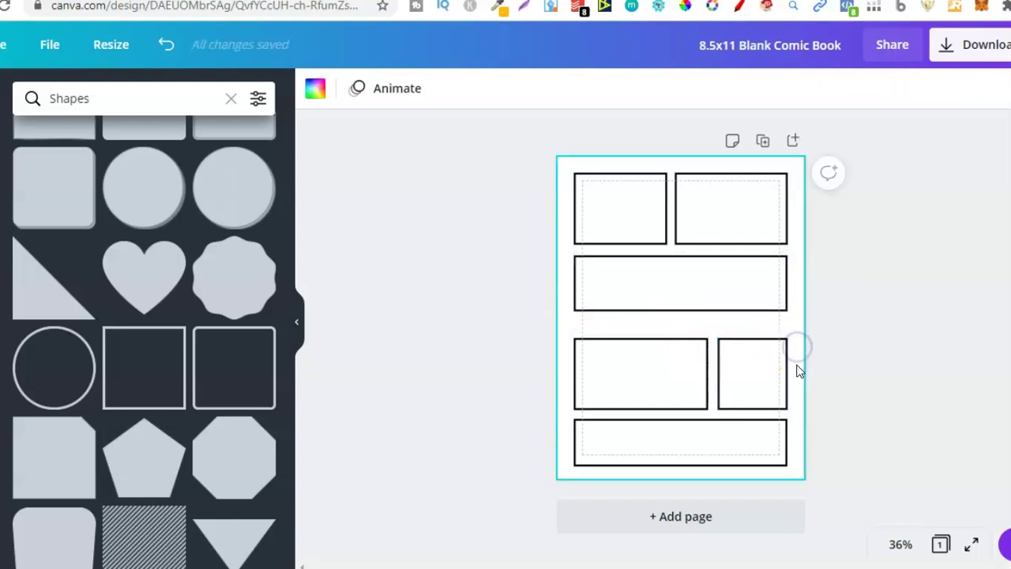
left_click_drag(797, 370, 666, 363)
left_click(721, 283)
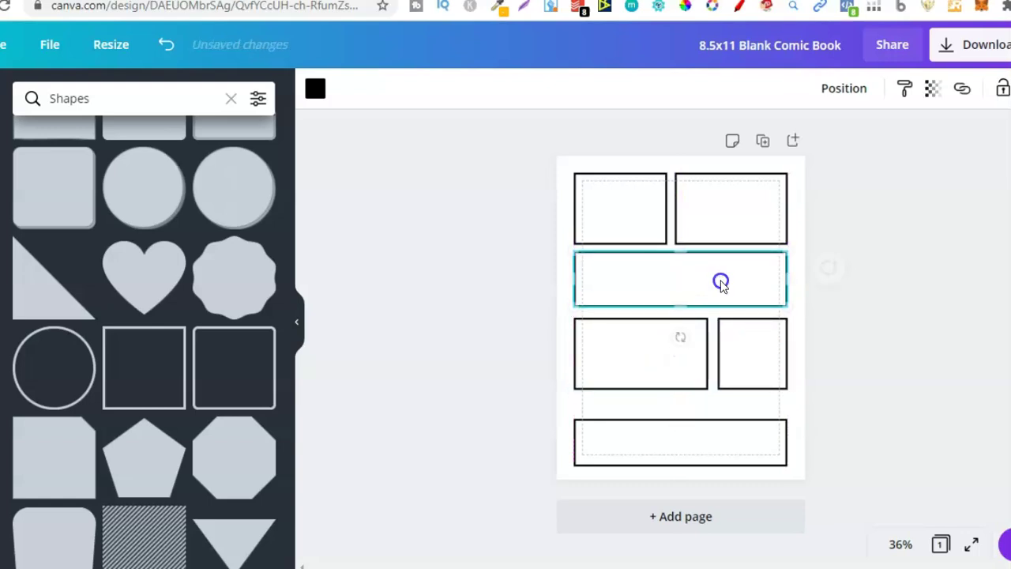
left_click(722, 223)
left_click_drag(681, 219, 674, 216)
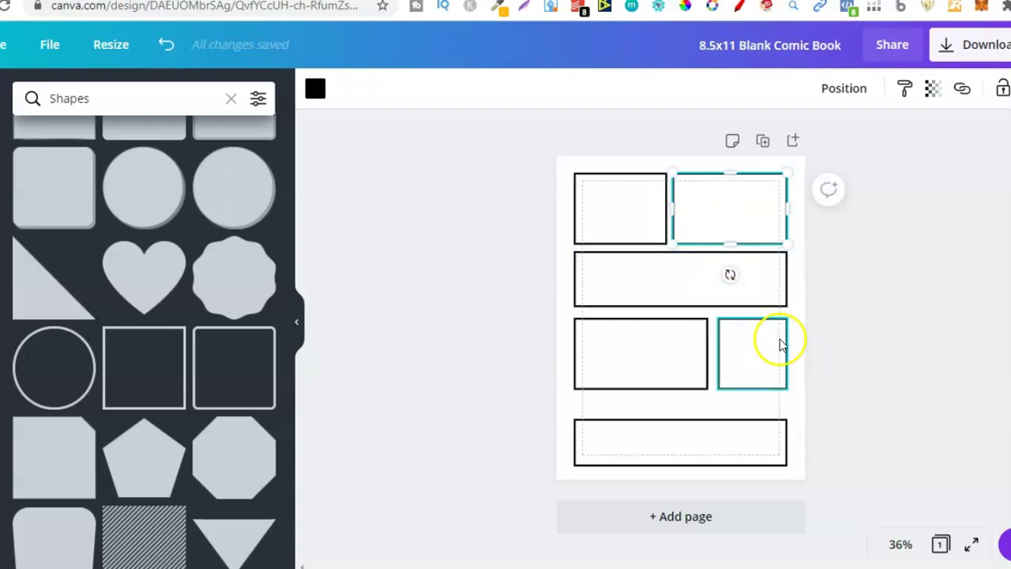
Move the bottom panel up under the third row, make it taller and centre it
left_click_drag(801, 353, 631, 346)
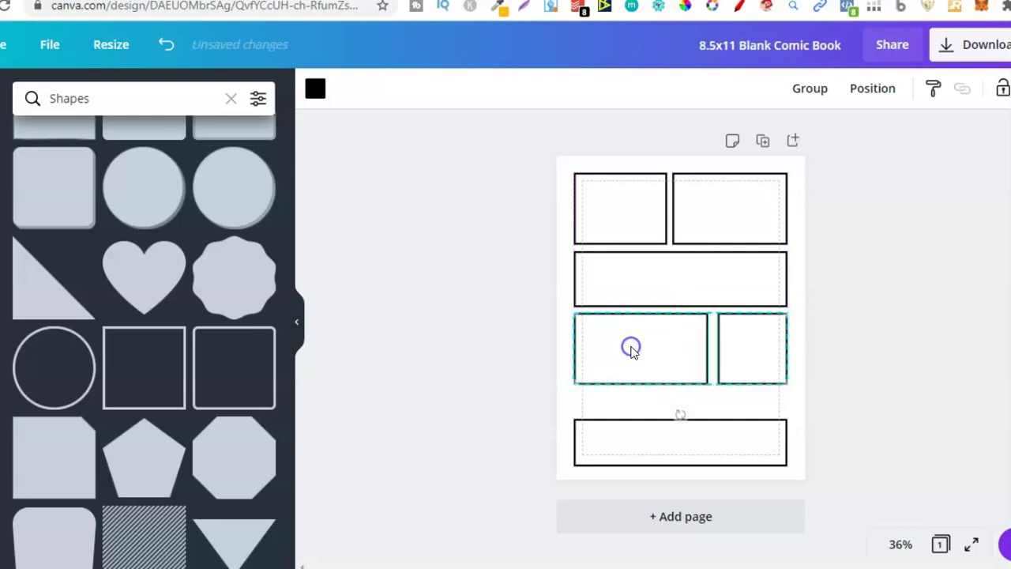
left_click_drag(751, 456, 737, 423)
left_click_drag(672, 435, 675, 463)
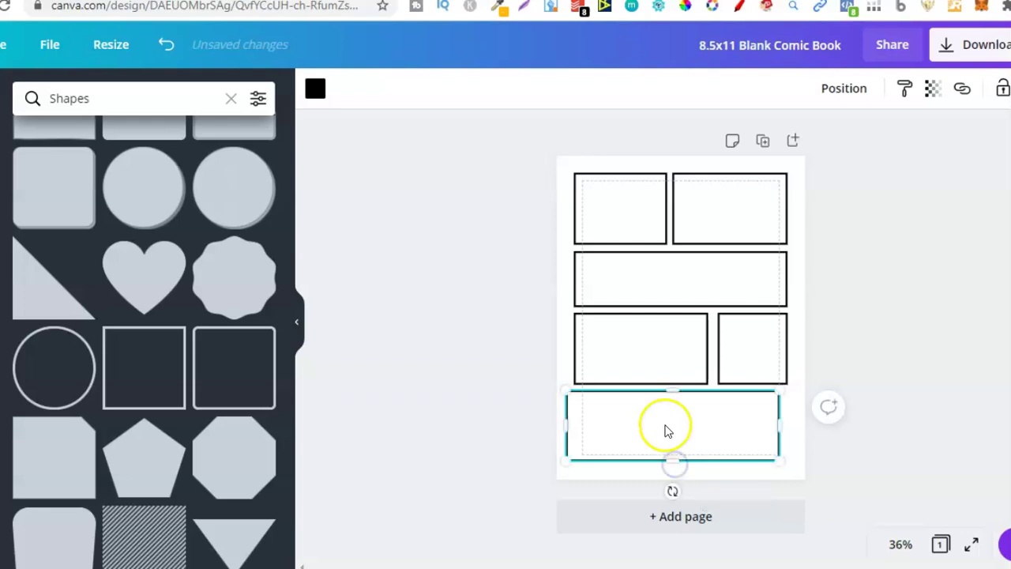
left_click_drag(666, 422, 670, 422)
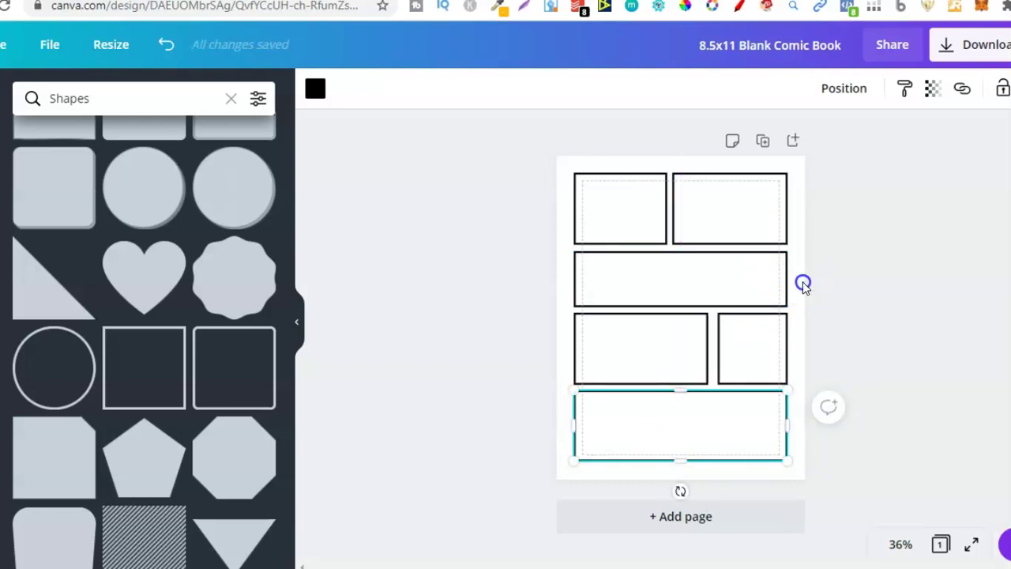
left_click(802, 284)
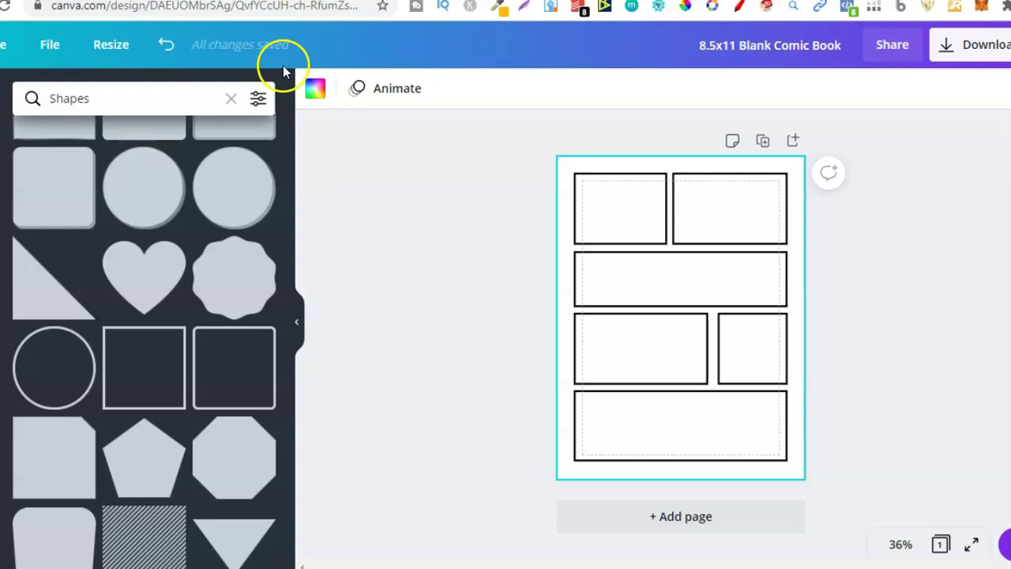
Search elements for 'speech bubble' and filter the results to Free only
left_click(230, 102)
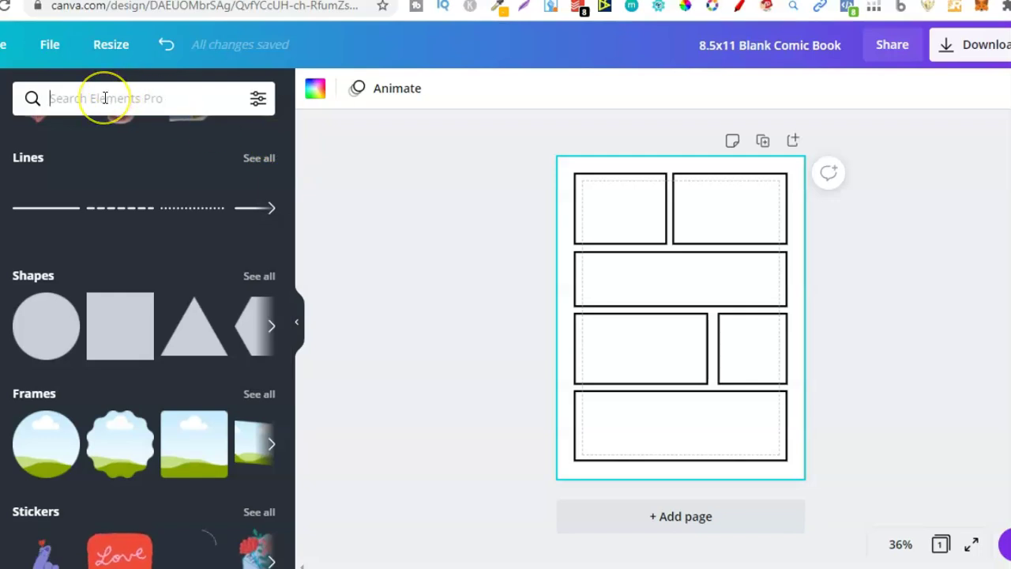
type("s")
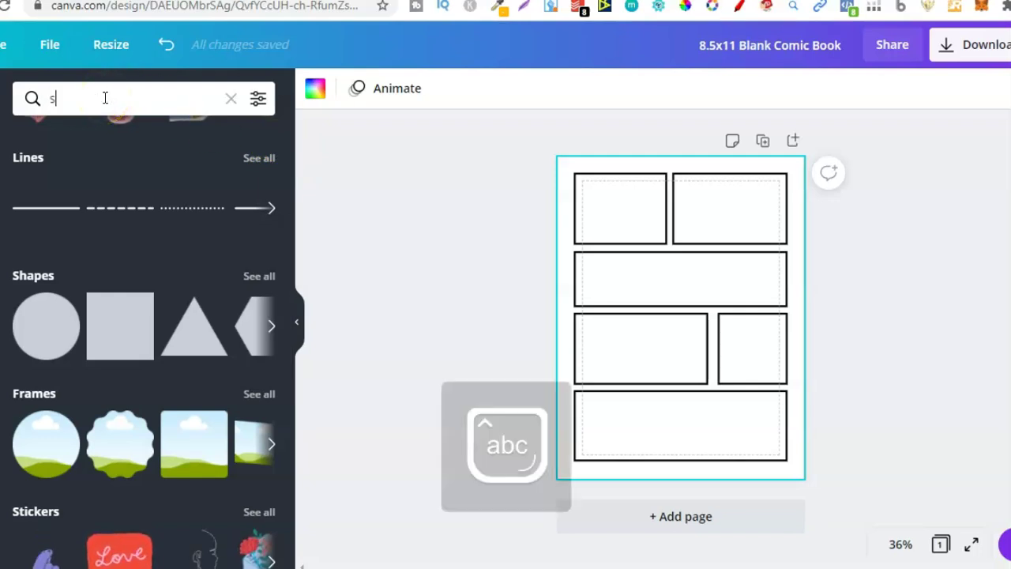
type("peech bubble")
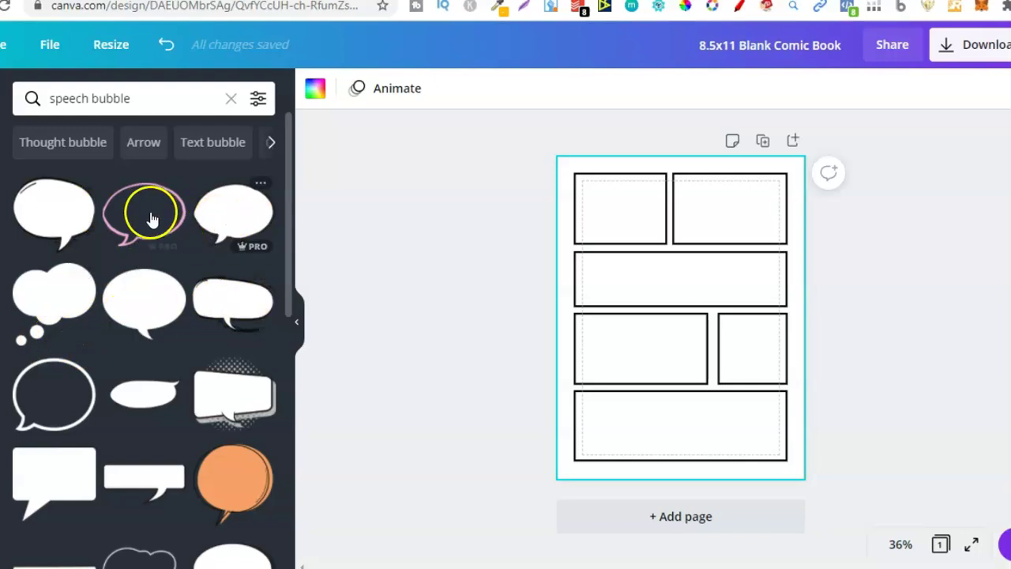
left_click(256, 100)
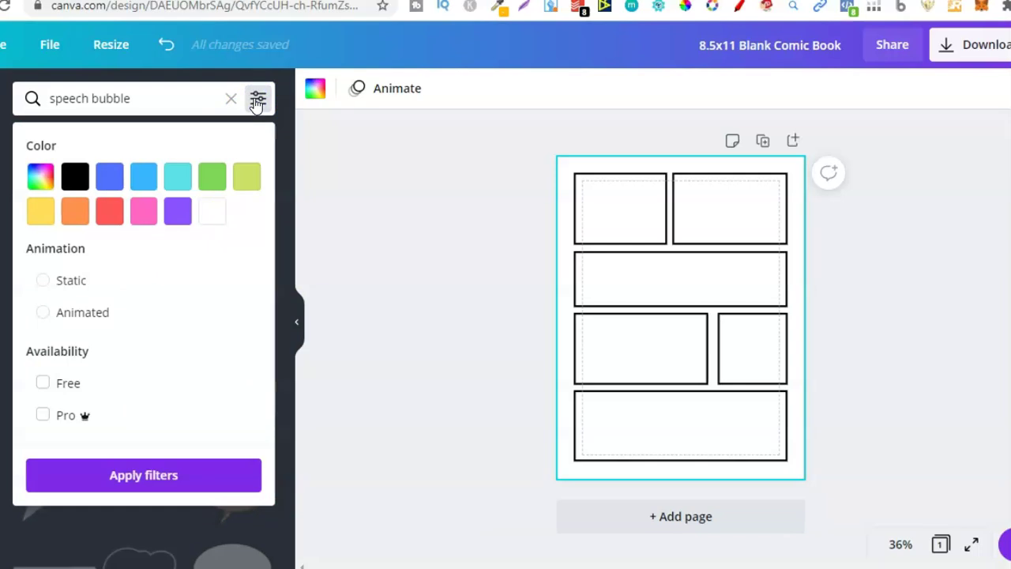
left_click(63, 387)
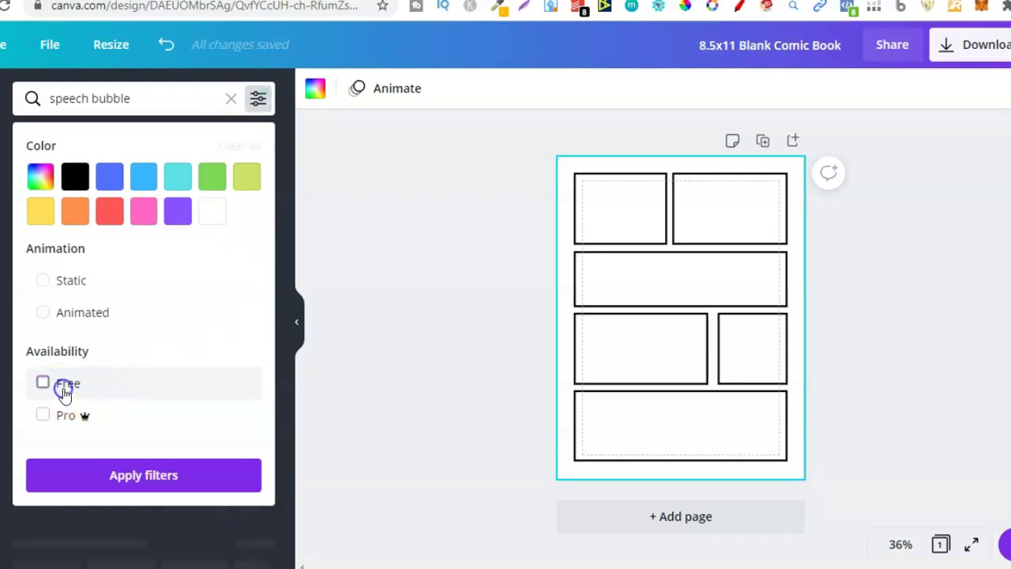
left_click(120, 478)
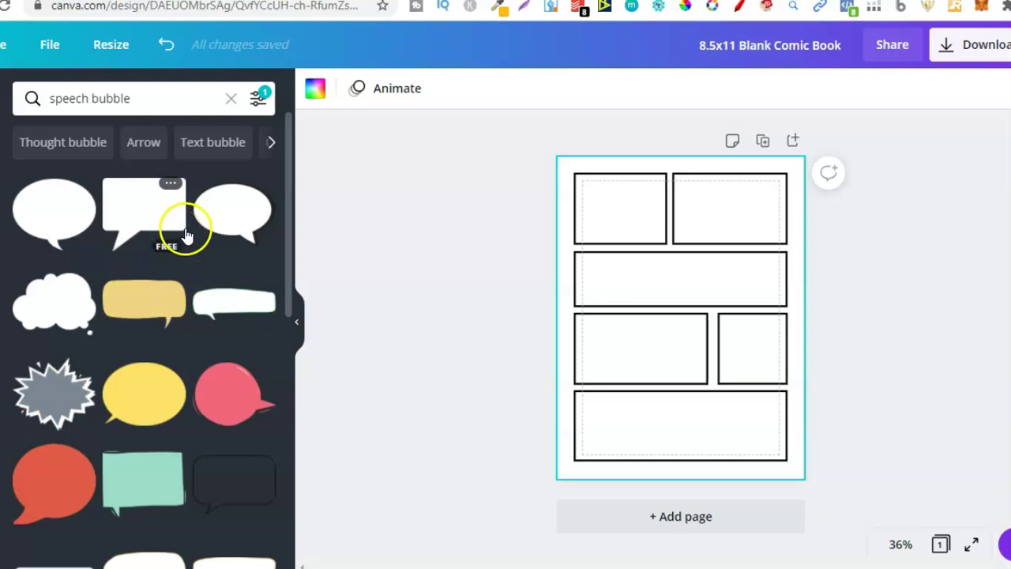
left_click(263, 183)
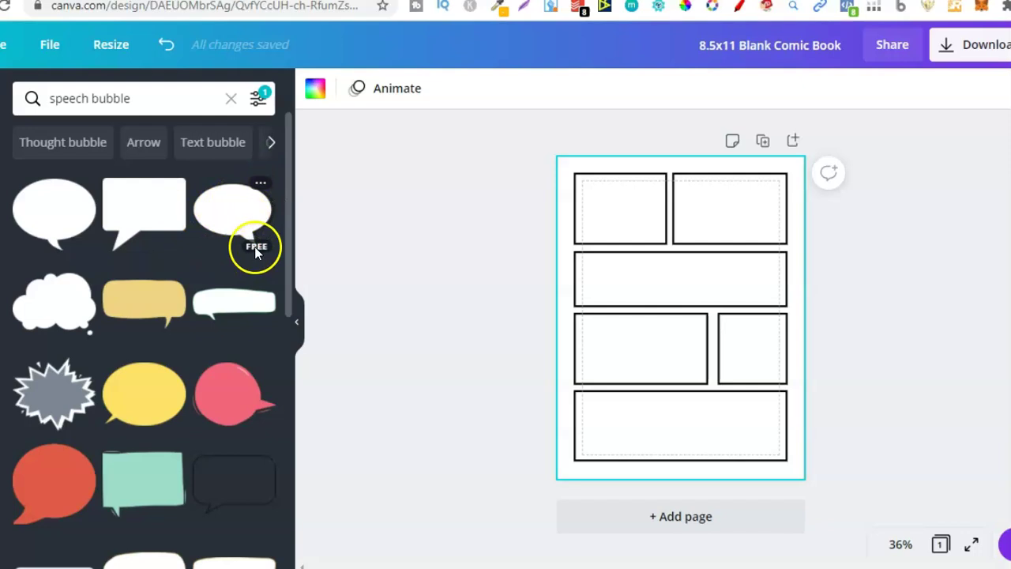
left_click(261, 185)
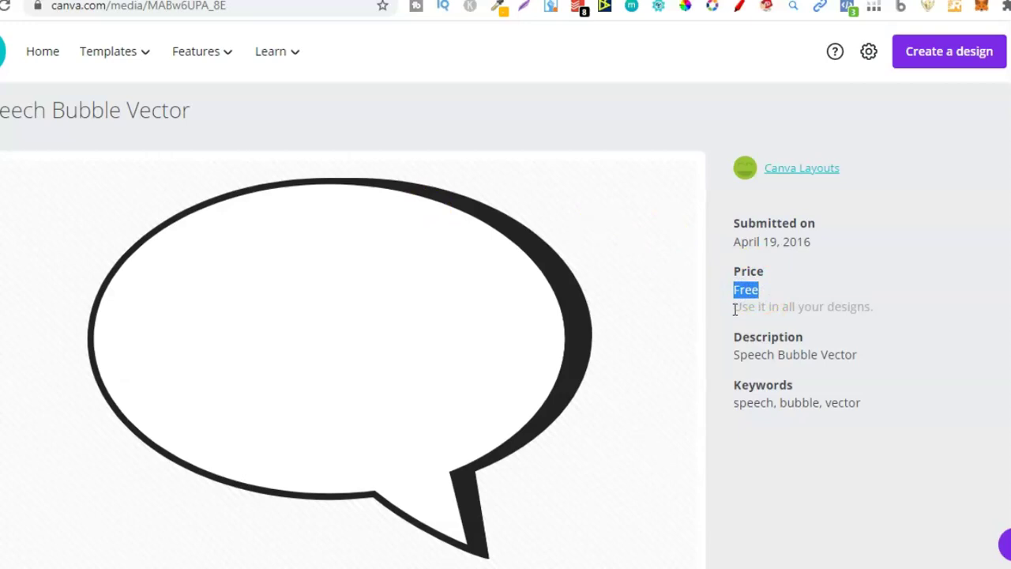
left_click_drag(780, 307, 867, 304)
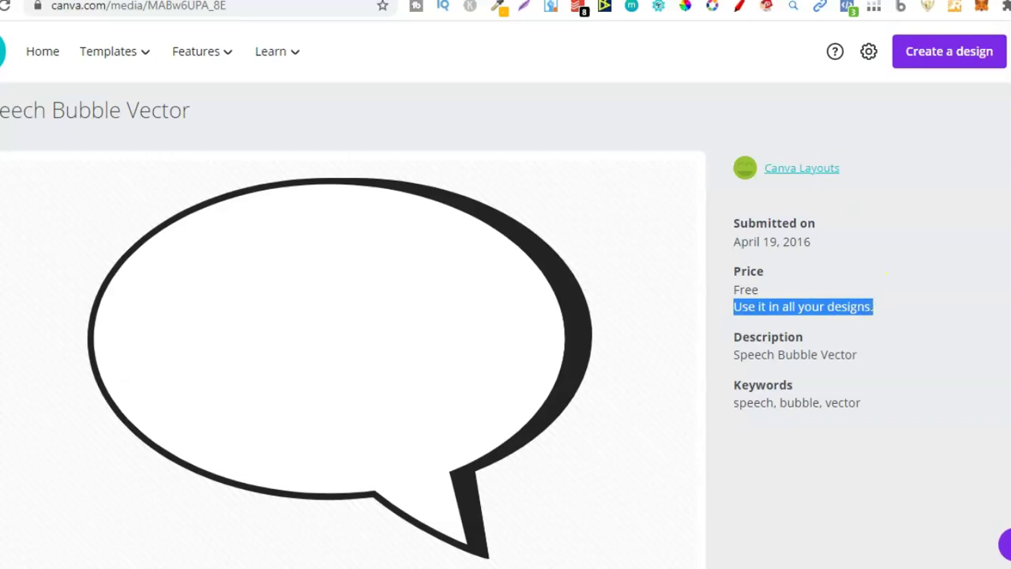
key("ctrl+w")
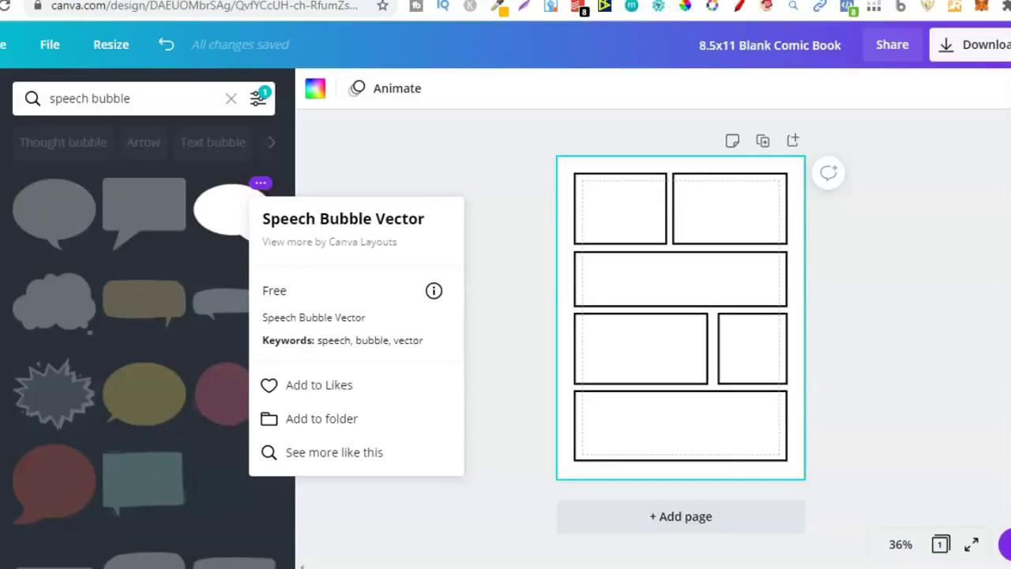
left_click(415, 151)
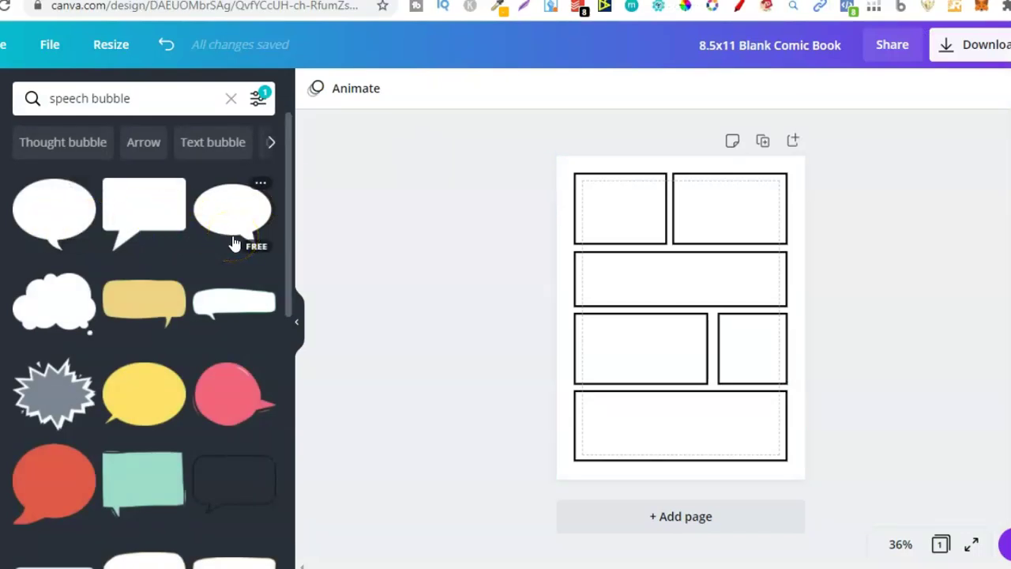
Add an oval speech bubble, shrink it, flip it horizontally and place it top-right
left_click(55, 224)
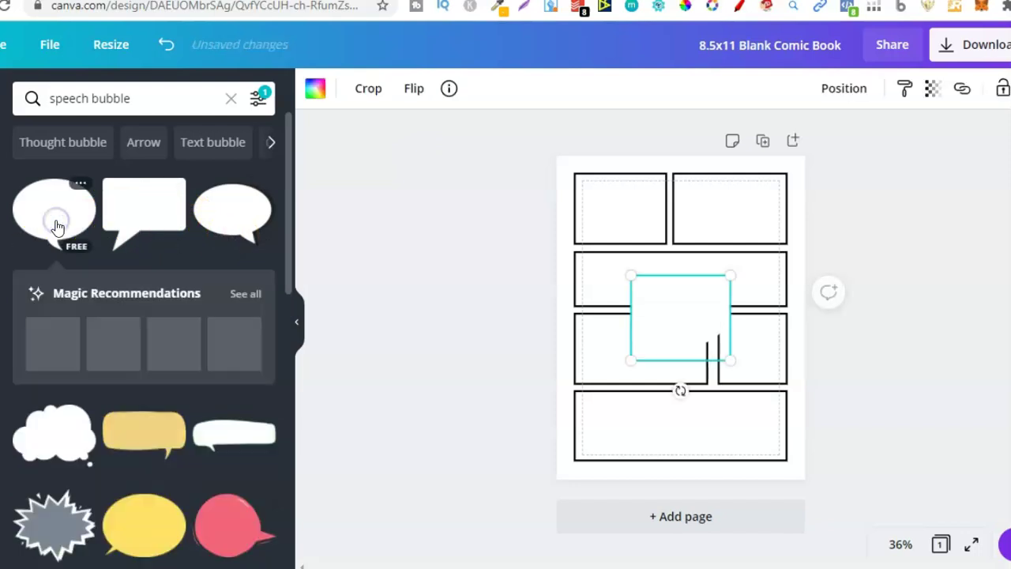
left_click(241, 223)
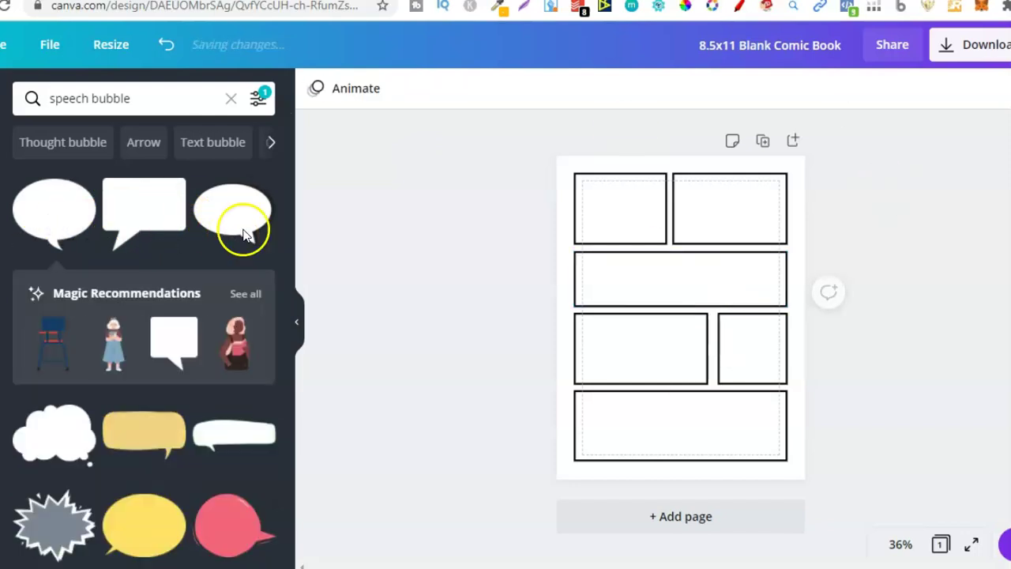
left_click(652, 304)
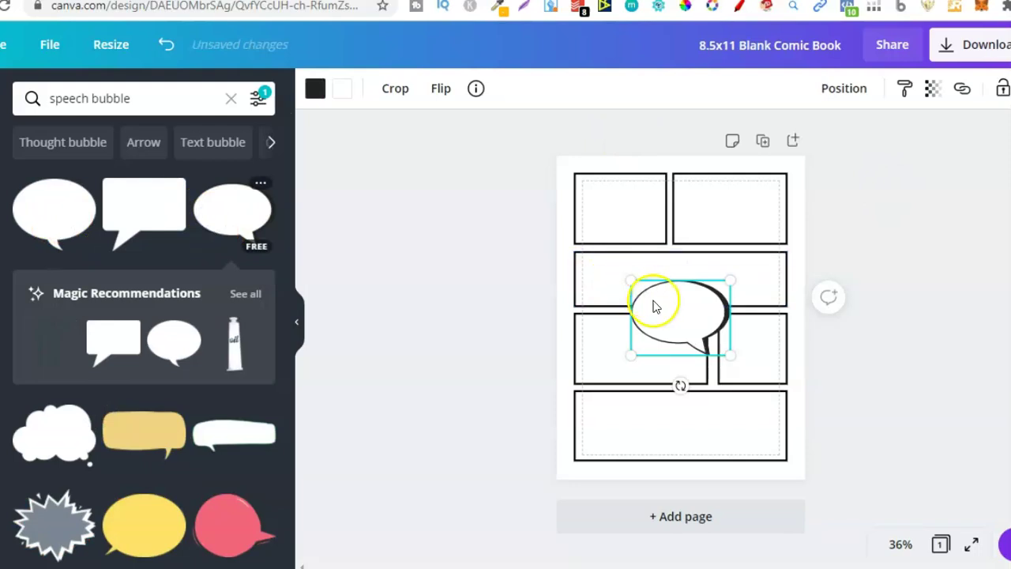
left_click(633, 347)
left_click_drag(634, 346, 670, 326)
left_click(436, 87)
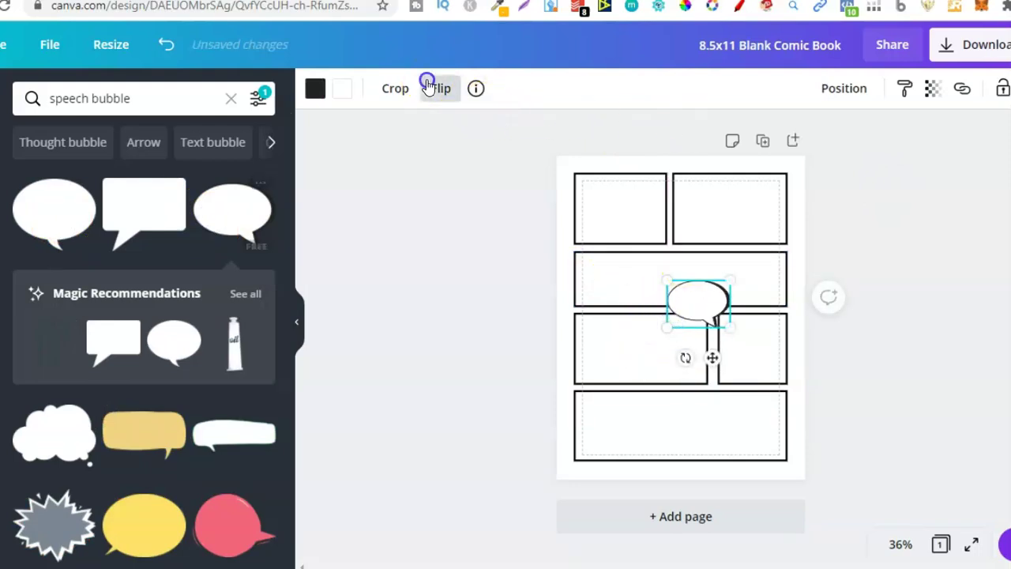
left_click(447, 132)
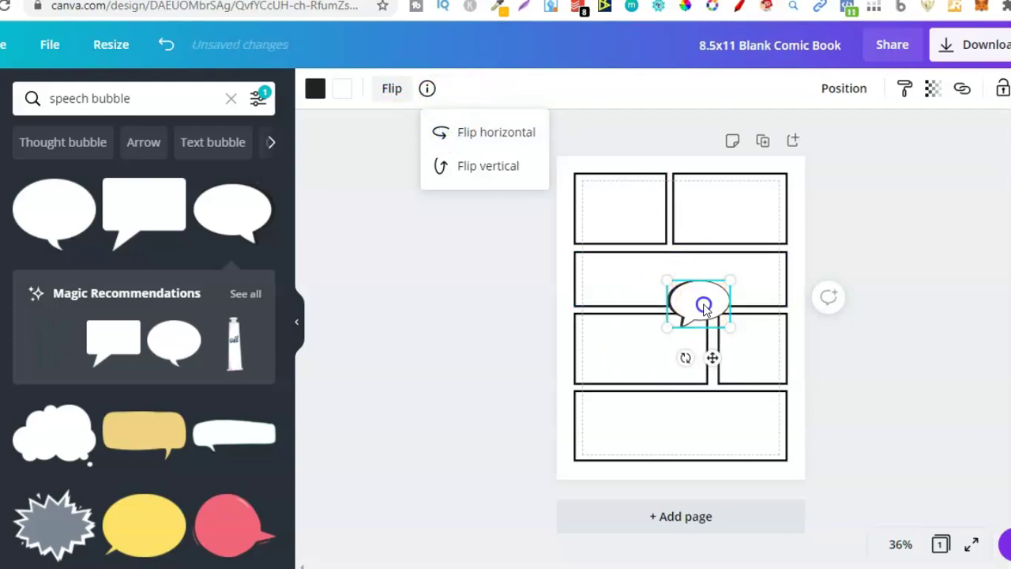
left_click_drag(701, 300, 754, 243)
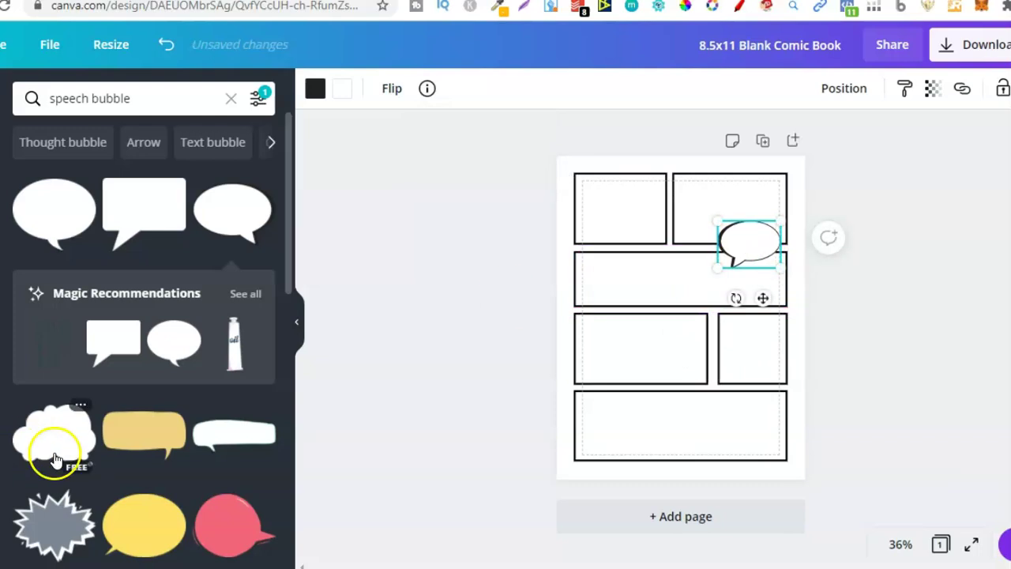
Add a starburst with a black outline and white fill, shrink it and move it lower-left
left_click(46, 527)
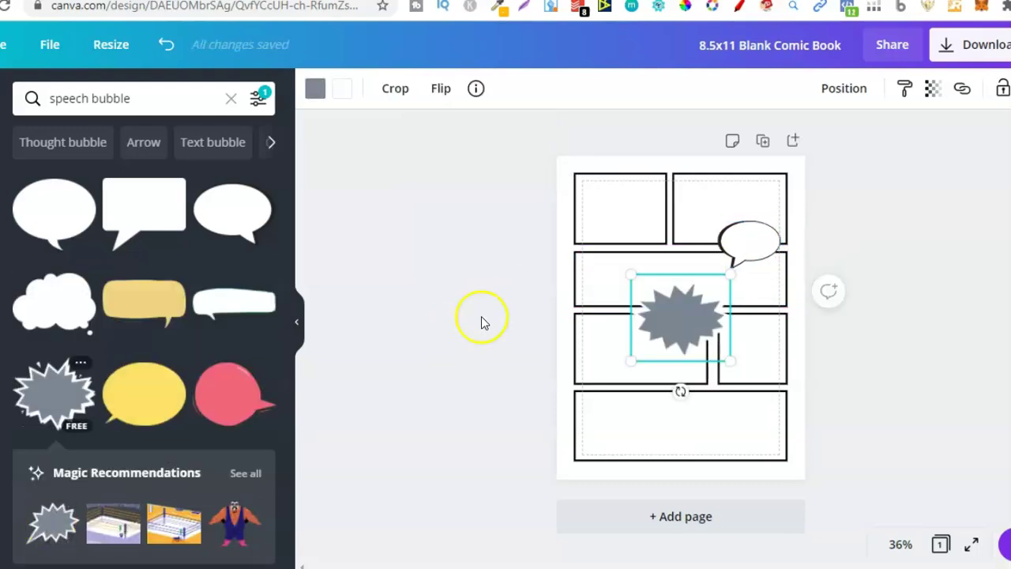
left_click(343, 93)
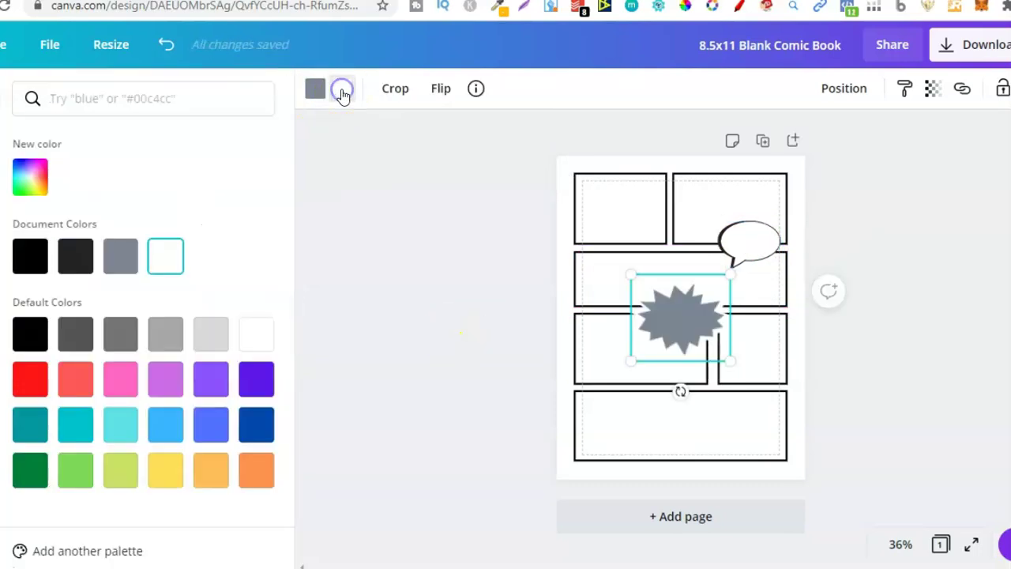
left_click(24, 257)
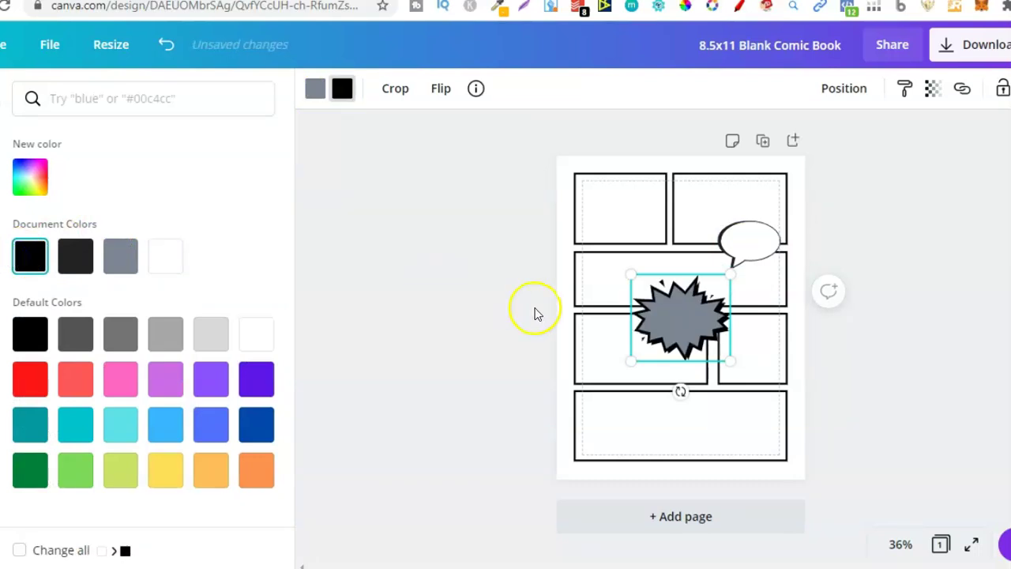
left_click(314, 87)
left_click(162, 265)
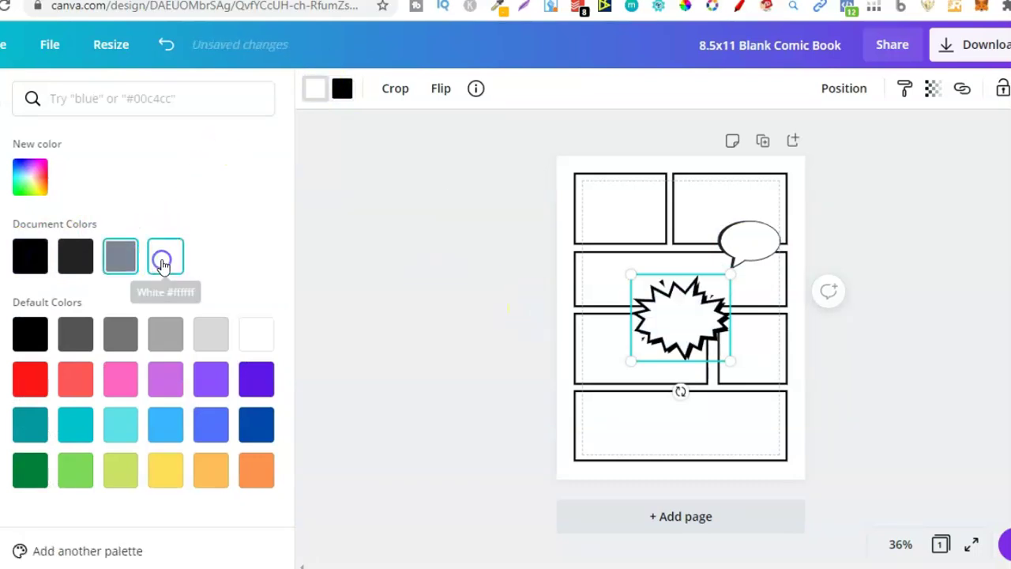
left_click_drag(734, 280, 713, 294)
left_click_drag(680, 327, 633, 390)
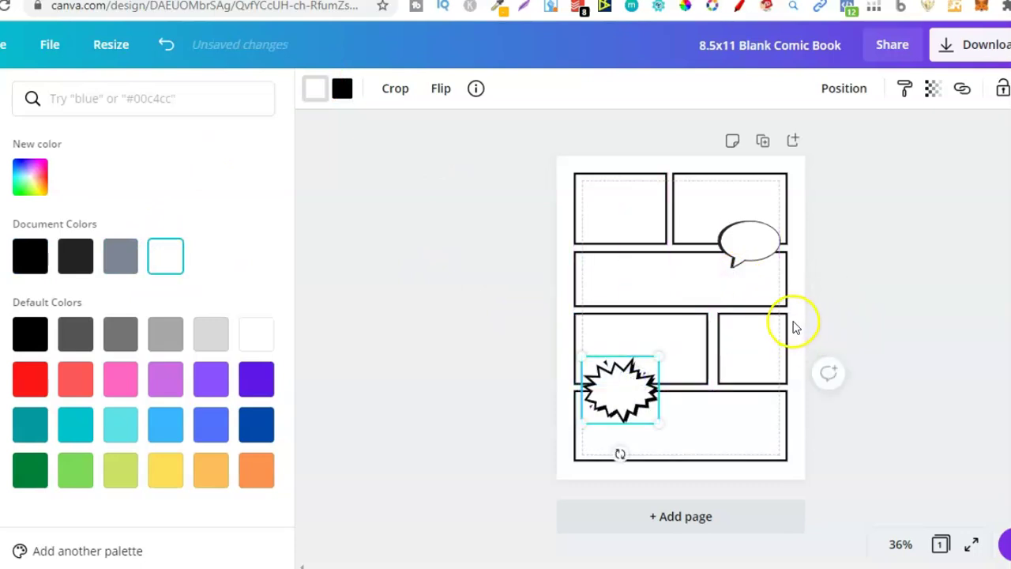
left_click(794, 323)
Duplicate the comic page and narrow page 2's top-right panel
left_click(793, 324)
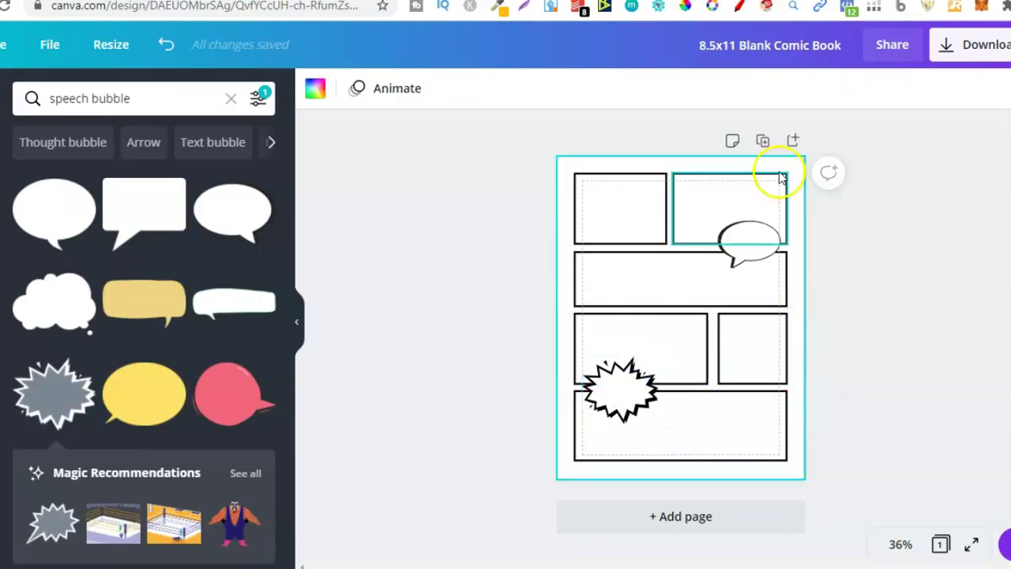
left_click(763, 144)
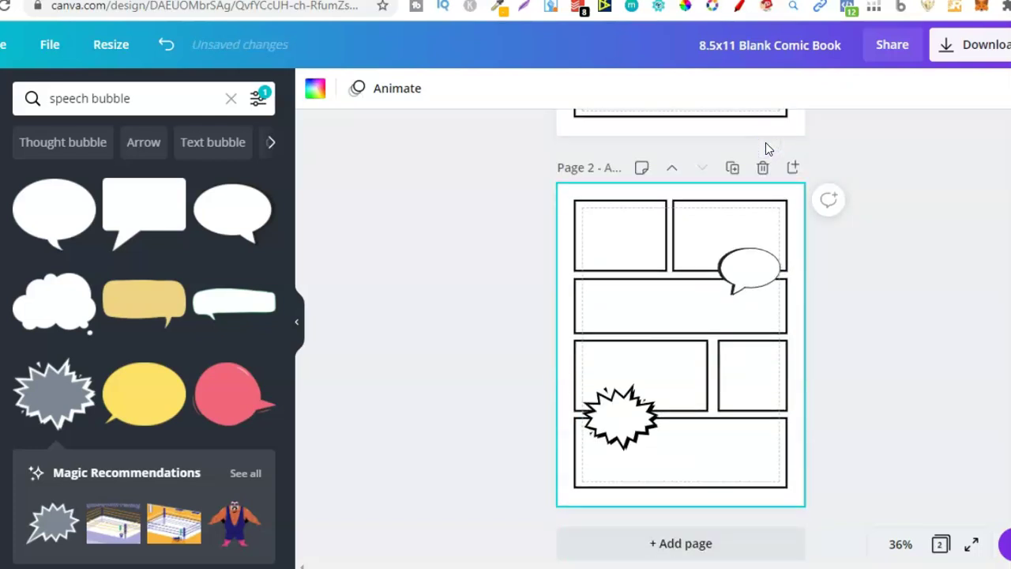
left_click(693, 253)
left_click_drag(677, 246, 708, 236)
left_click(647, 246)
Split page 2's middle panel in two, move the wide panel up and resize the bottom-row panels
left_click(756, 305)
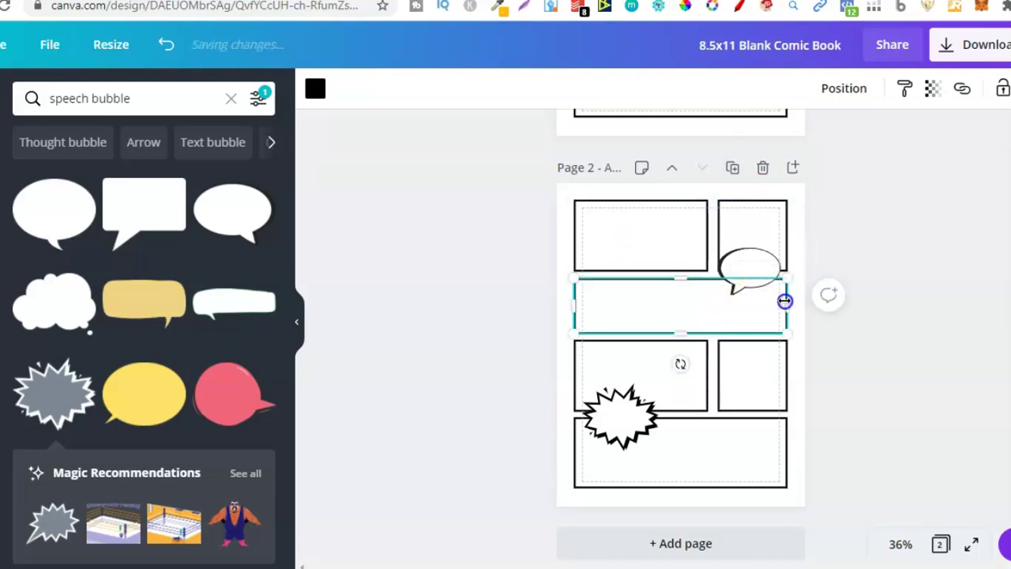
left_click_drag(785, 301, 731, 320)
left_click_drag(625, 309, 713, 301)
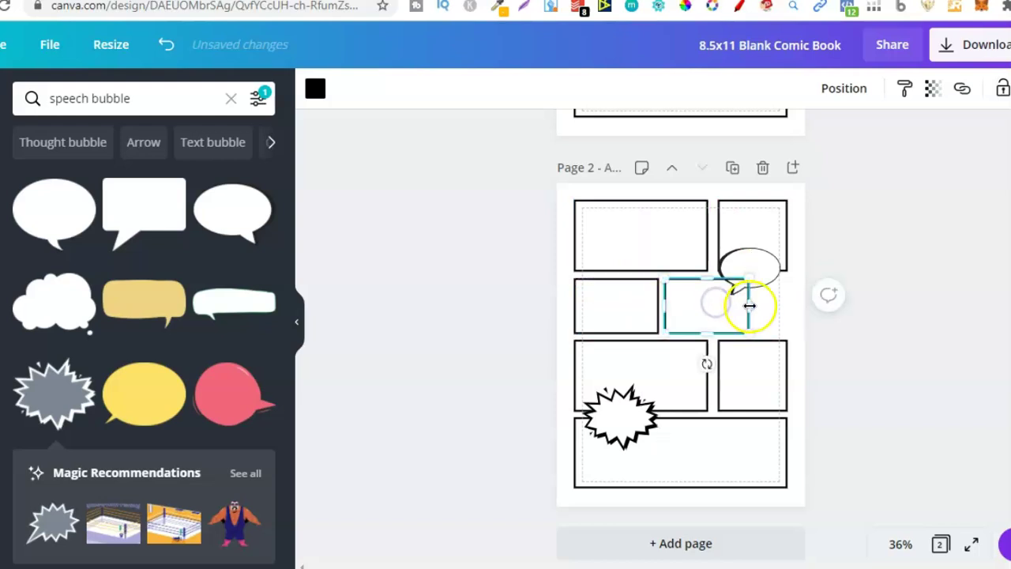
left_click_drag(781, 304, 787, 303)
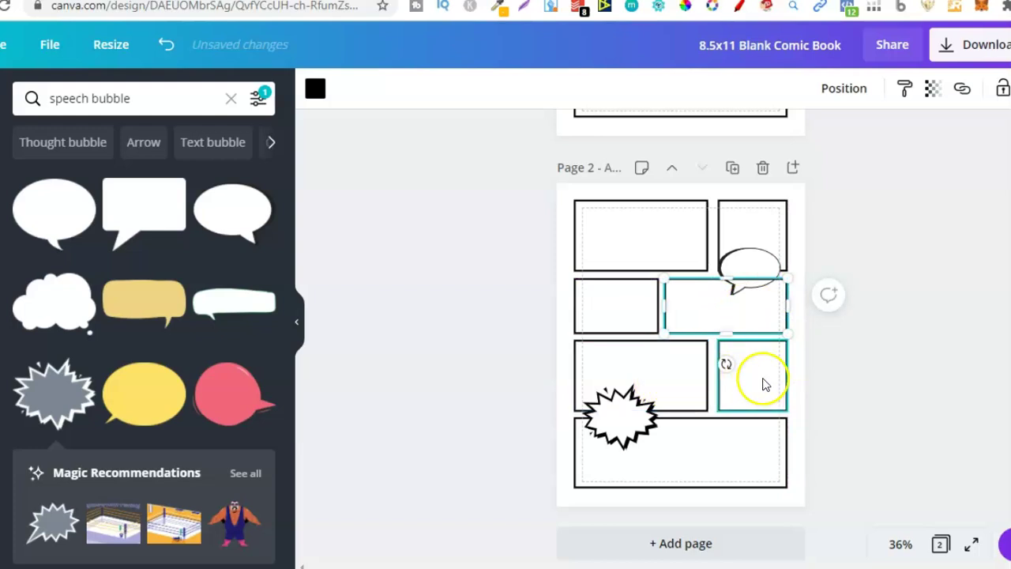
left_click_drag(747, 435, 700, 474)
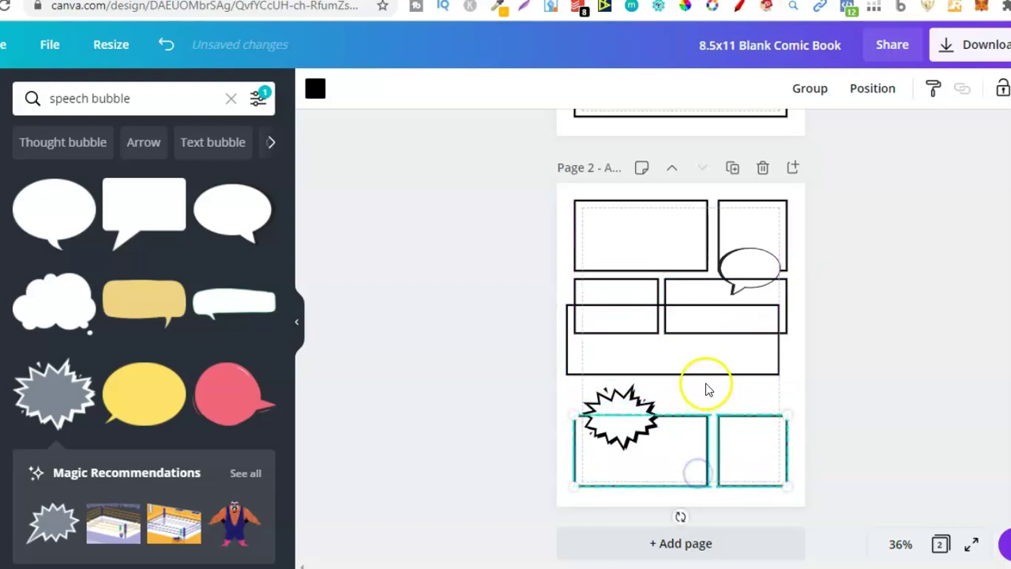
left_click_drag(703, 355, 711, 387)
left_click(654, 455)
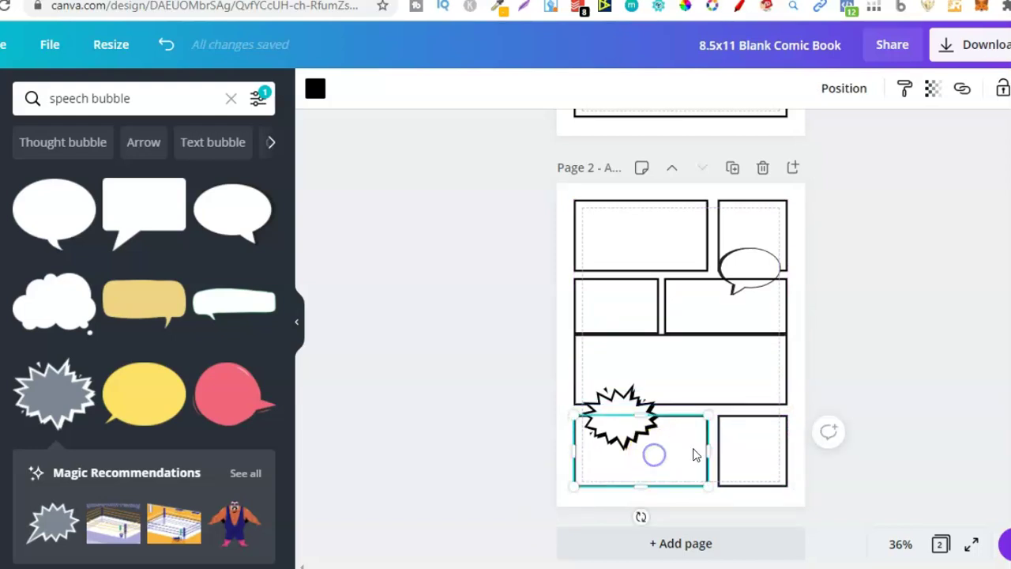
left_click_drag(705, 450, 672, 451)
left_click(736, 450)
Delete the starburst, move the speech bubble into the wide panel, and fine-tune panel spacing
left_click(624, 430)
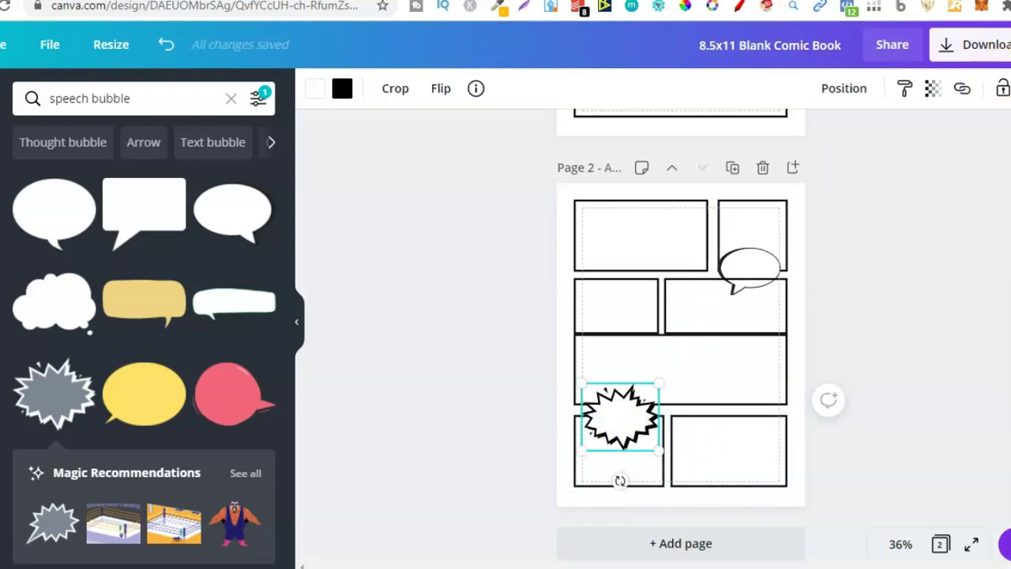
key("Delete")
left_click_drag(737, 284, 715, 381)
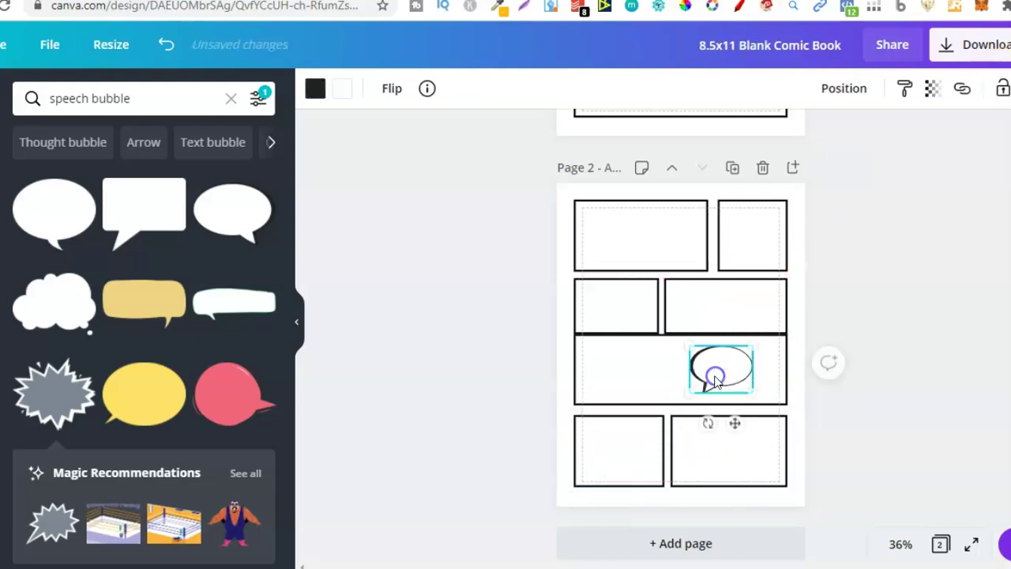
left_click(735, 245)
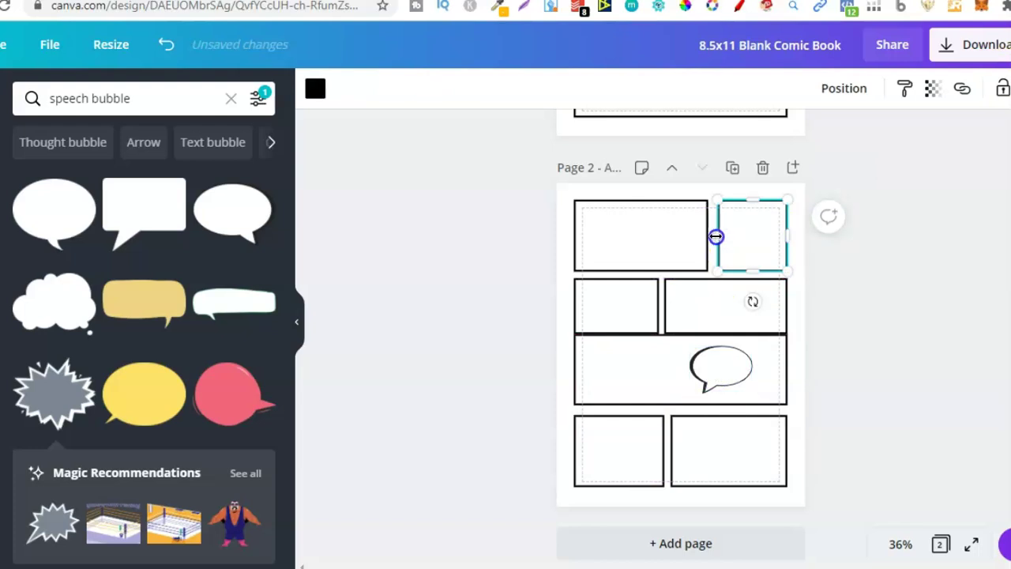
left_click_drag(715, 236, 713, 235)
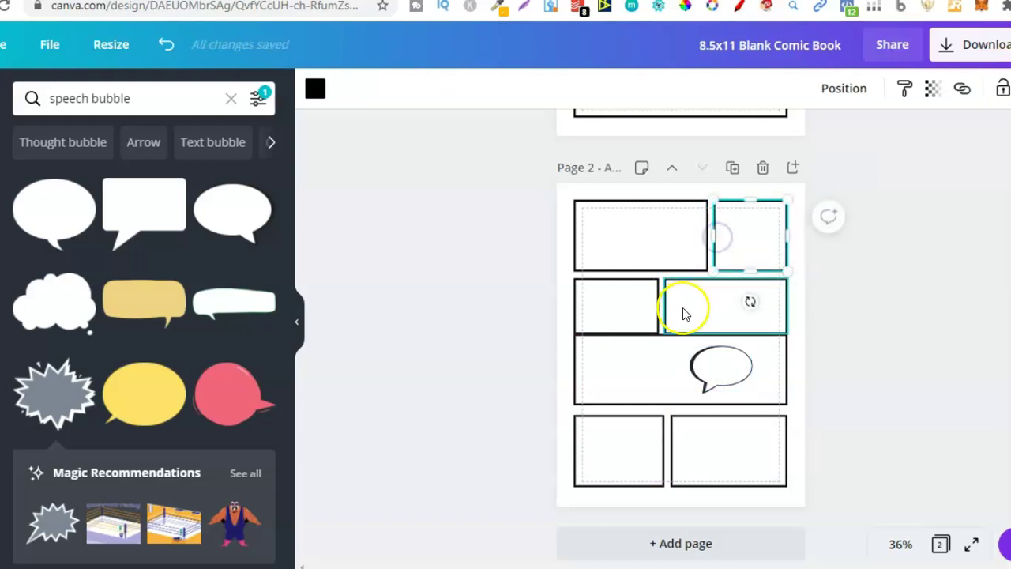
left_click_drag(769, 379, 769, 378)
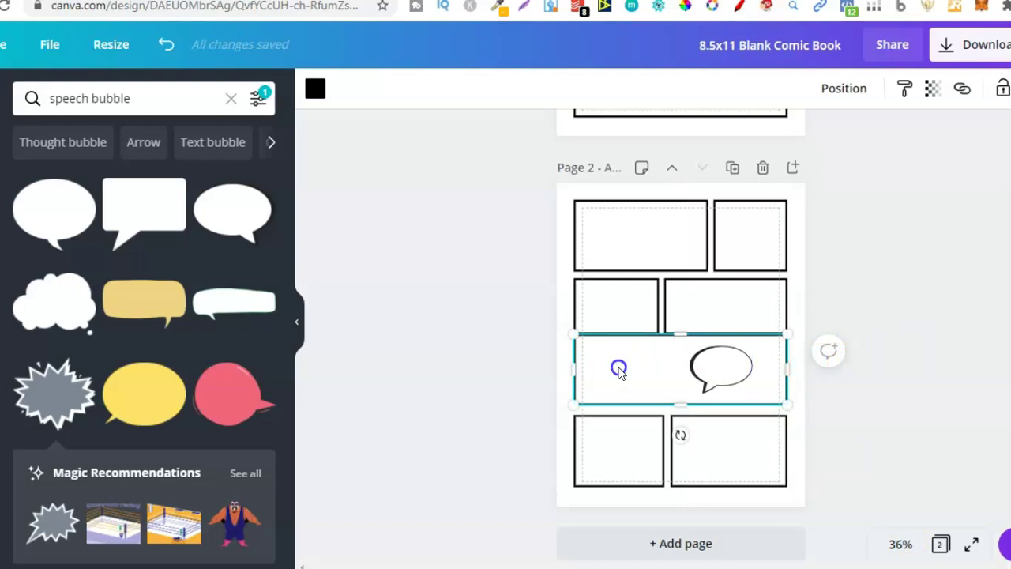
left_click_drag(618, 370, 613, 372)
Zoom to 125% and align the wide panel vertically
left_click(894, 539)
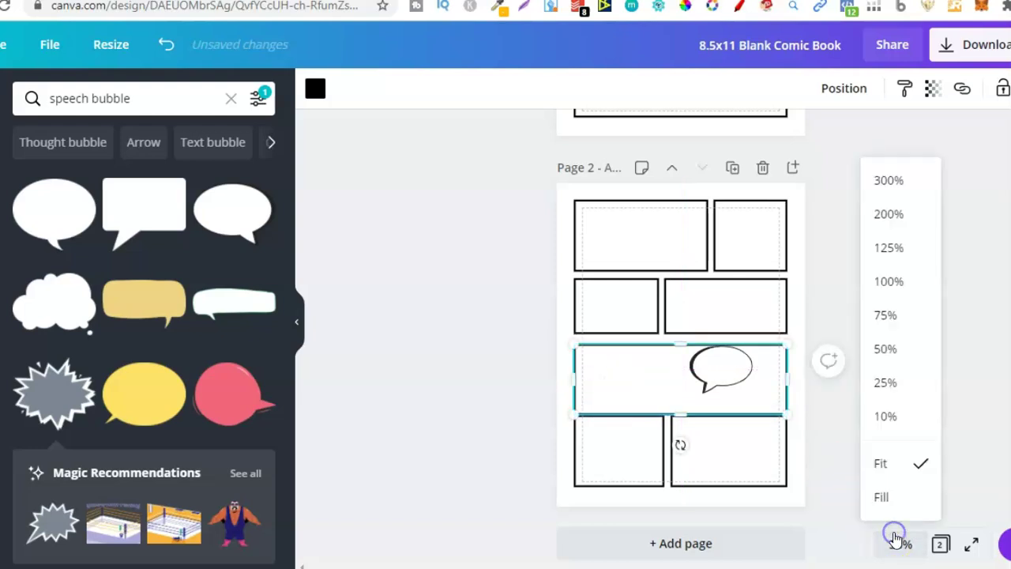
left_click(892, 255)
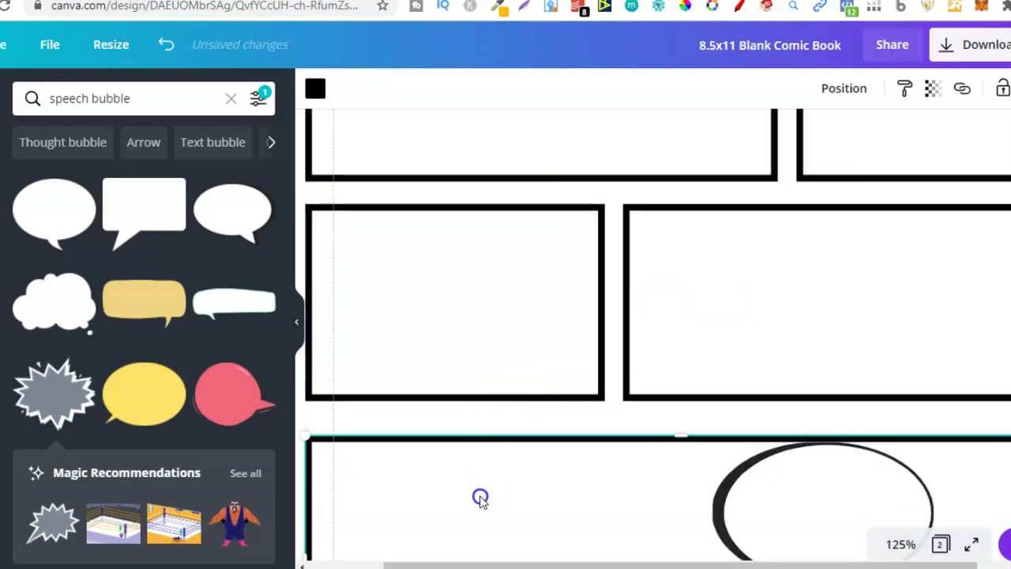
mouse_move(480, 497)
left_mouse_down()
mouse_move(478, 473)
mouse_move(481, 483)
left_mouse_up()
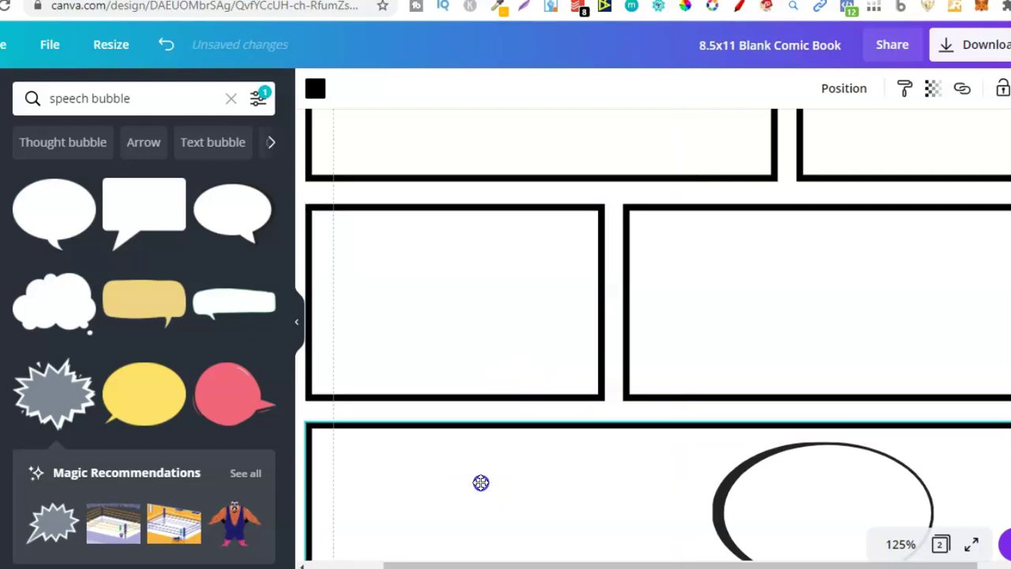
left_click(480, 484)
scroll(687, 382, "down", 5)
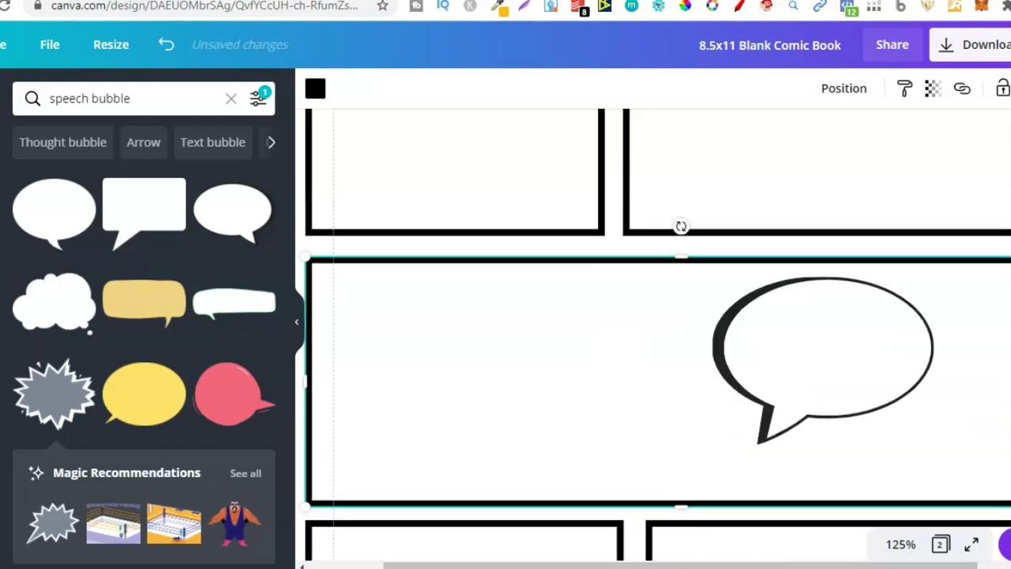
Stretch the bottom-right panel leftward, nudge both bottom panels down, and zoom back to Fit
left_click(687, 383)
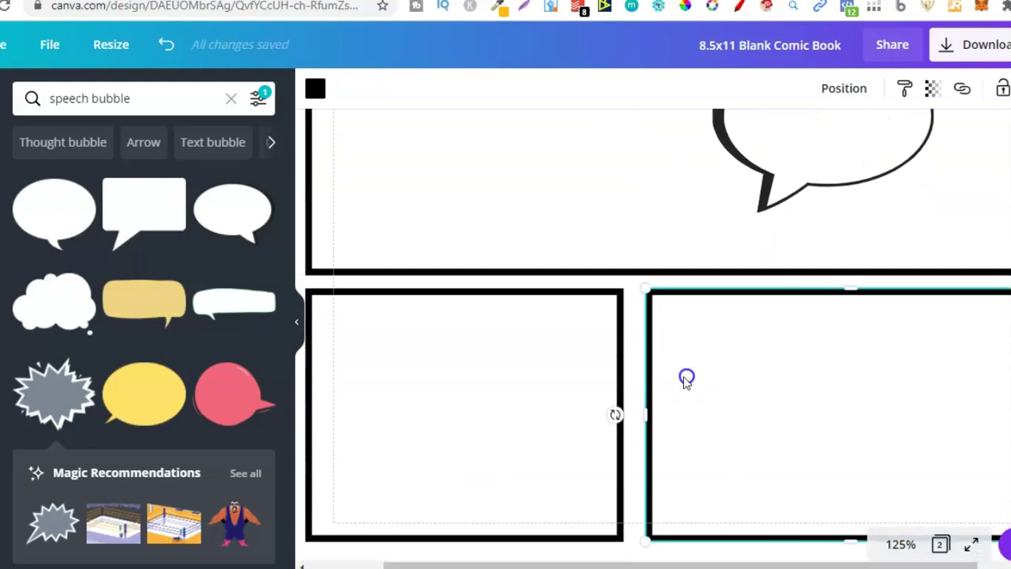
left_click_drag(646, 411, 641, 412)
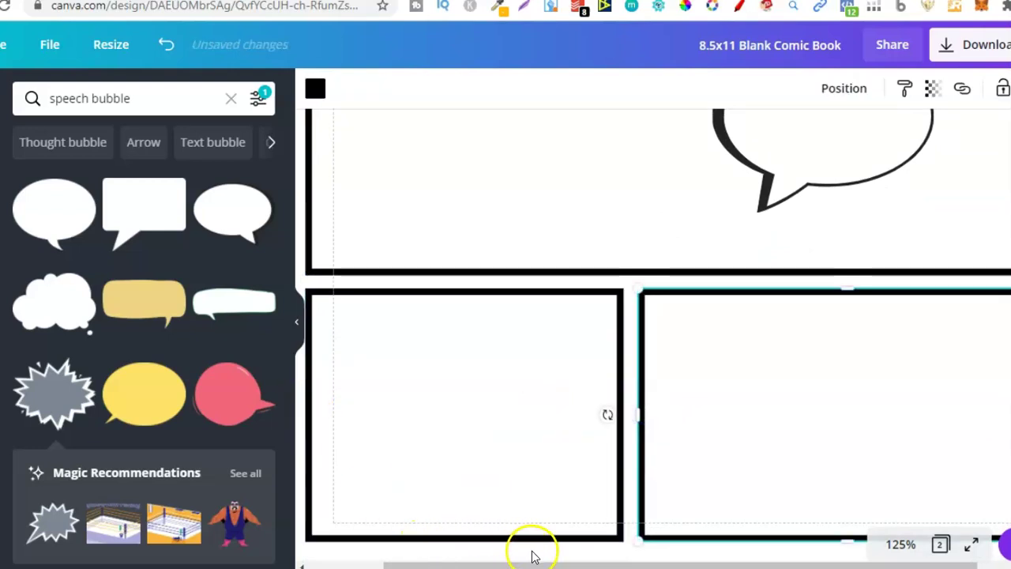
left_click_drag(533, 549, 740, 470)
key("shift+Down")
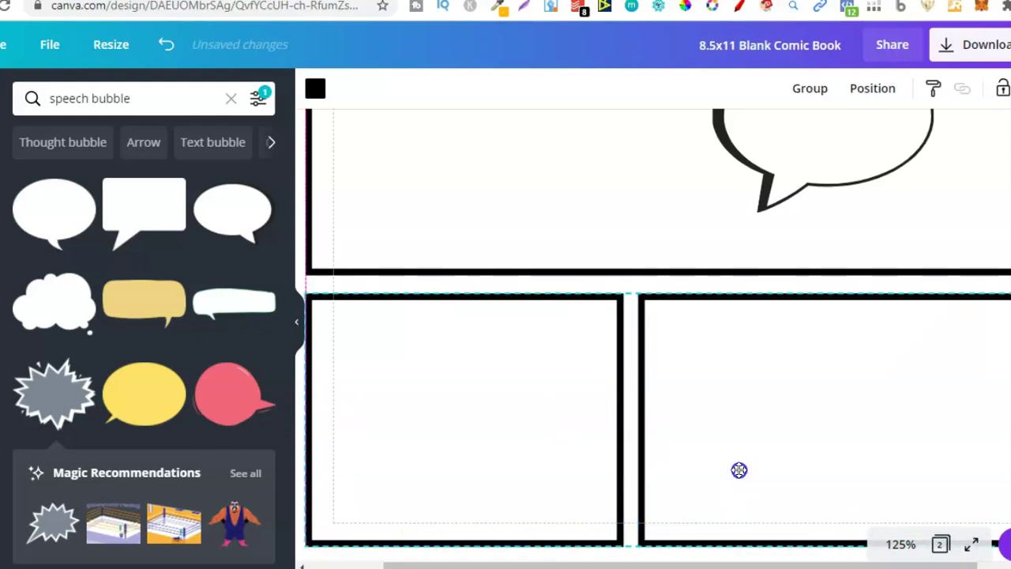
left_click(898, 544)
left_click(896, 464)
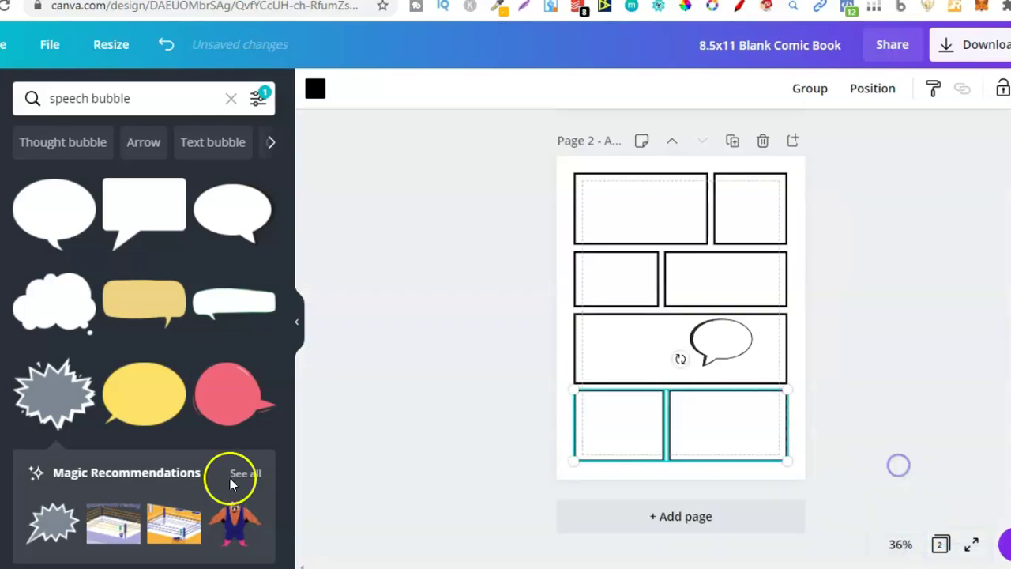
Move the speech bubble onto the border between the lower rows and flip it horizontally
left_click(792, 283)
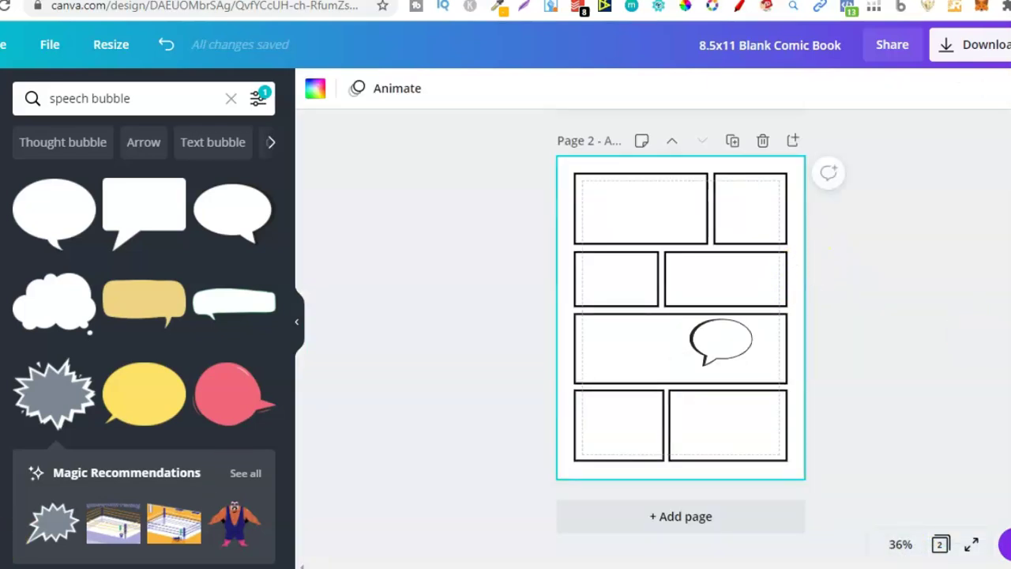
scroll(660, 338, "up", 3)
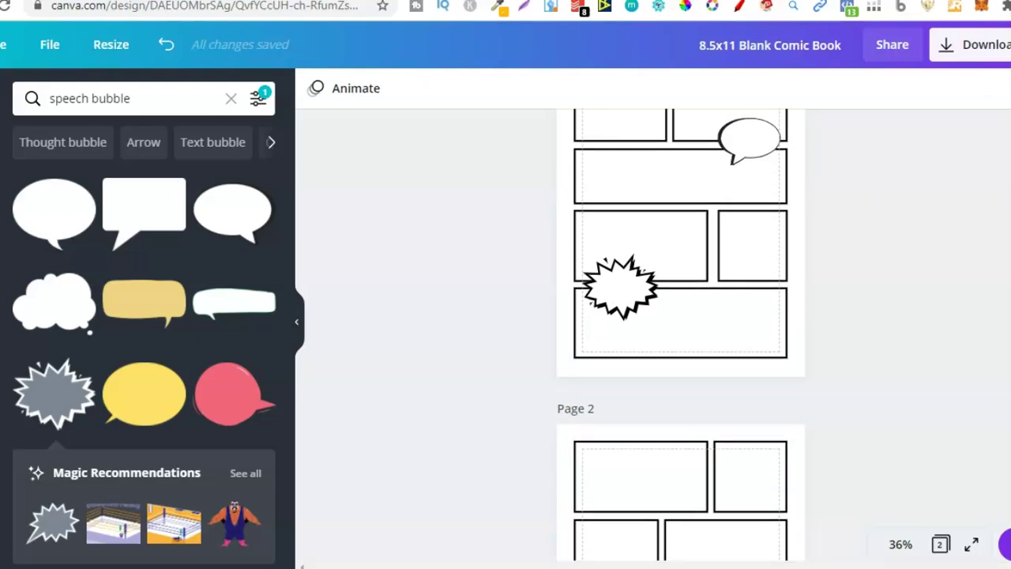
scroll(679, 340, "down", 3)
scroll(680, 331, "down", 2)
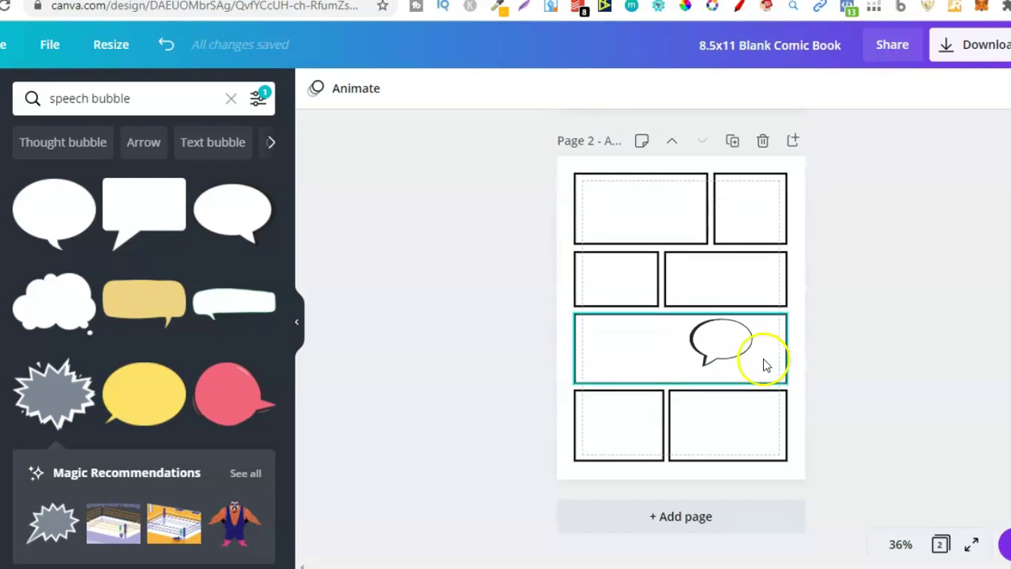
left_click_drag(734, 350, 682, 392)
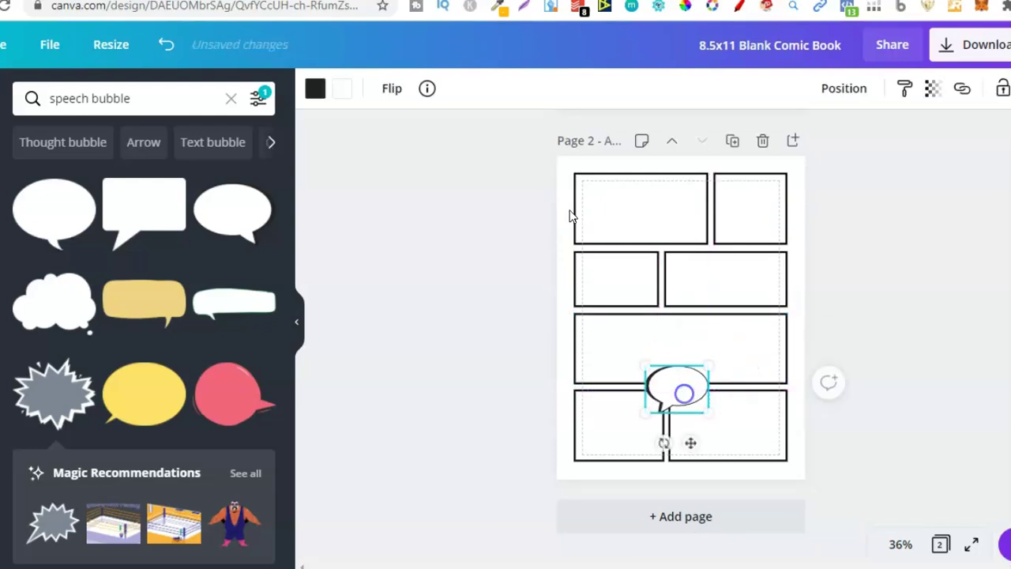
left_click(391, 87)
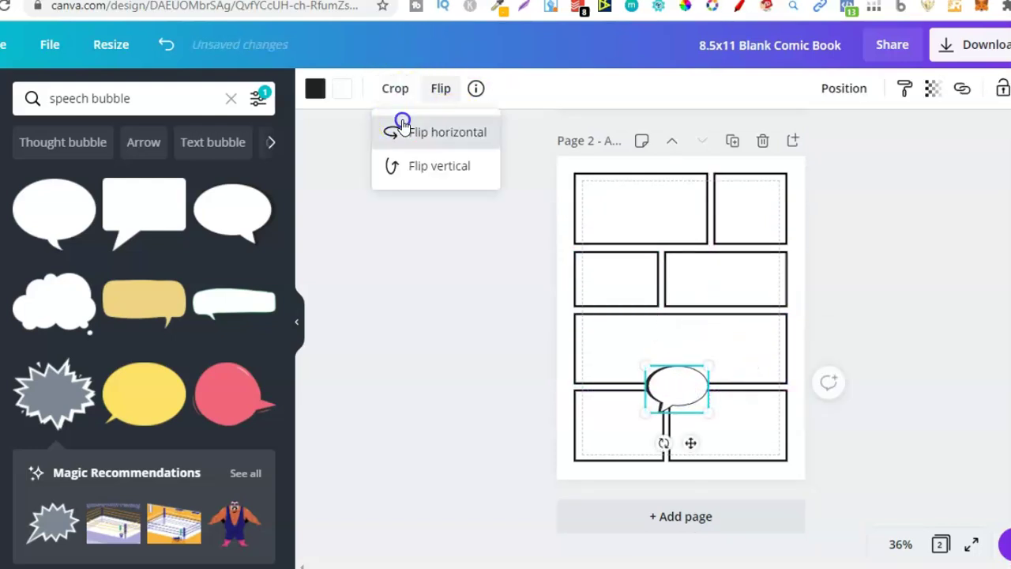
left_click(401, 130)
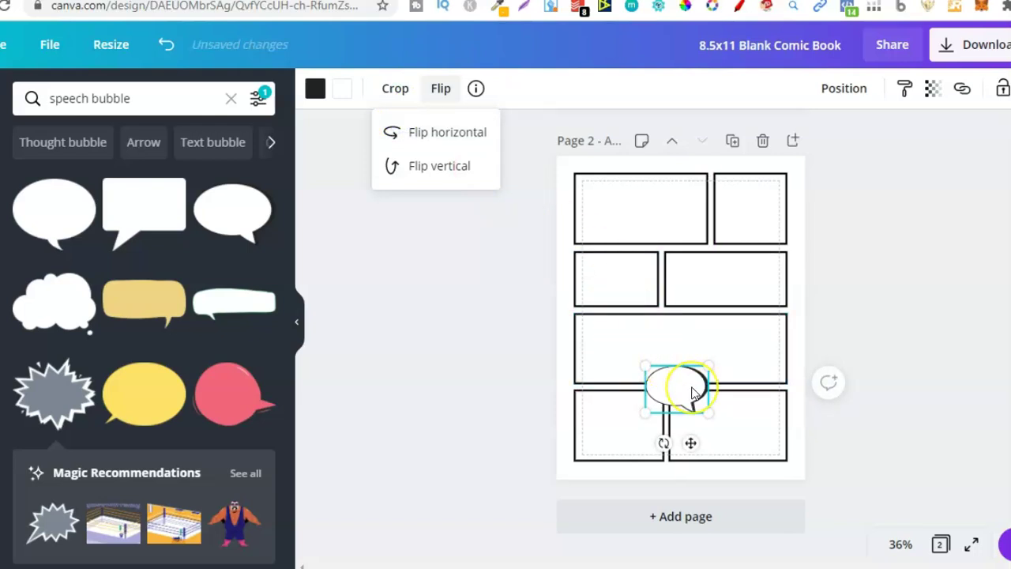
left_click_drag(692, 389, 679, 392)
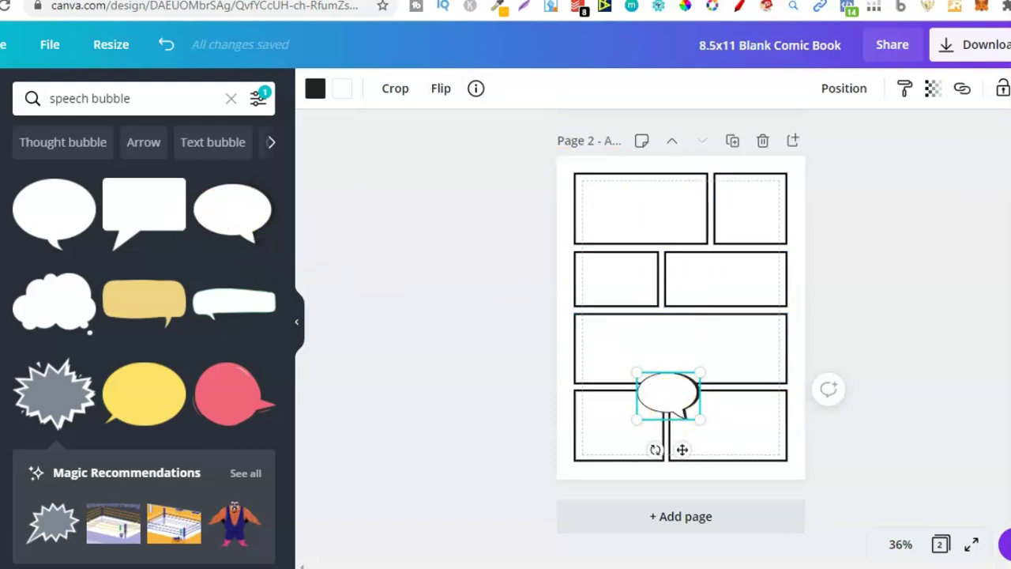
Alt-drag a bubble copy to the top-left panel; move the lower one right and re-flip it
left_click_drag(677, 387, 610, 235)
left_click(666, 385)
left_click_drag(696, 382, 729, 376)
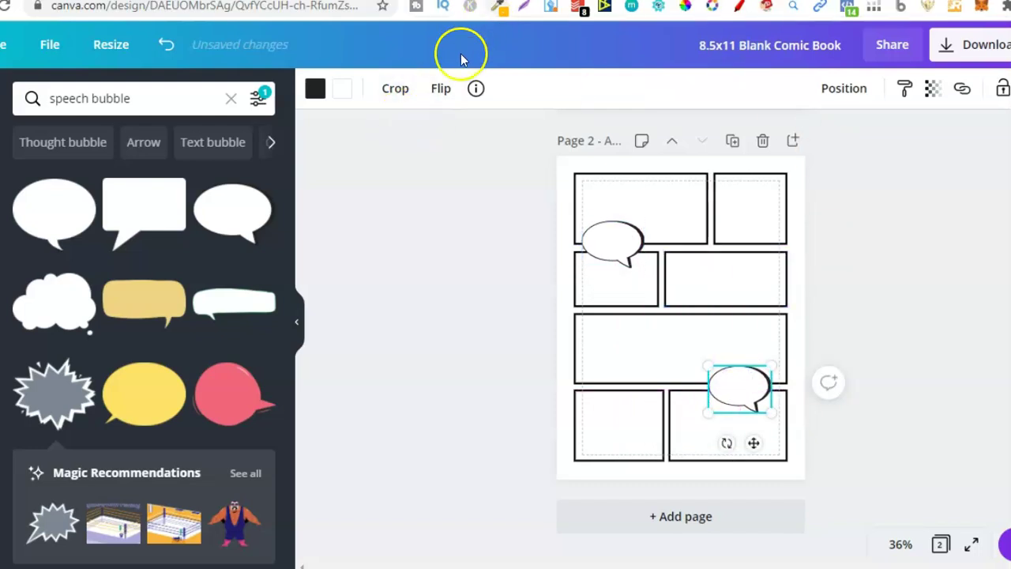
left_click(439, 89)
left_click(454, 129)
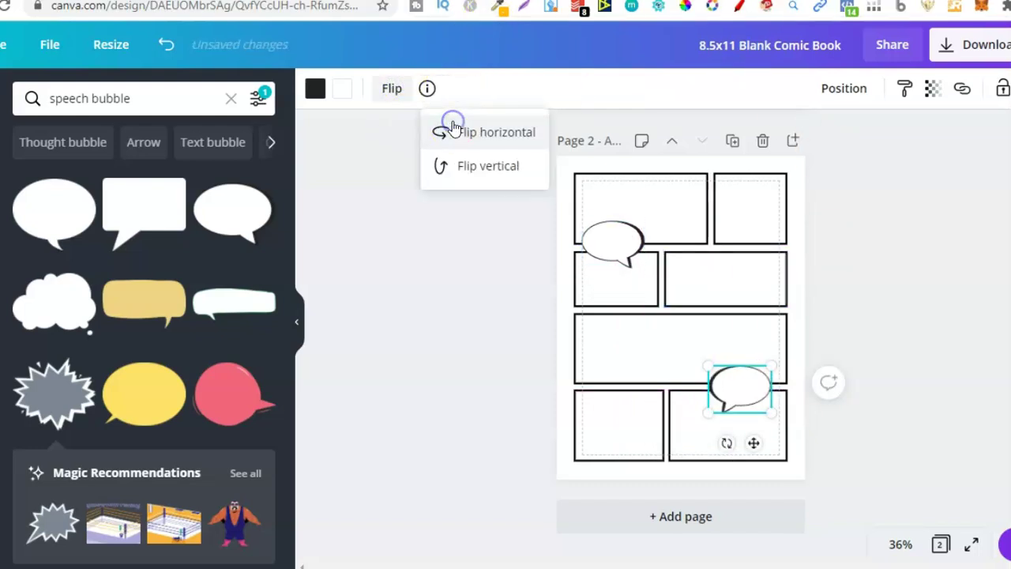
left_click(798, 268)
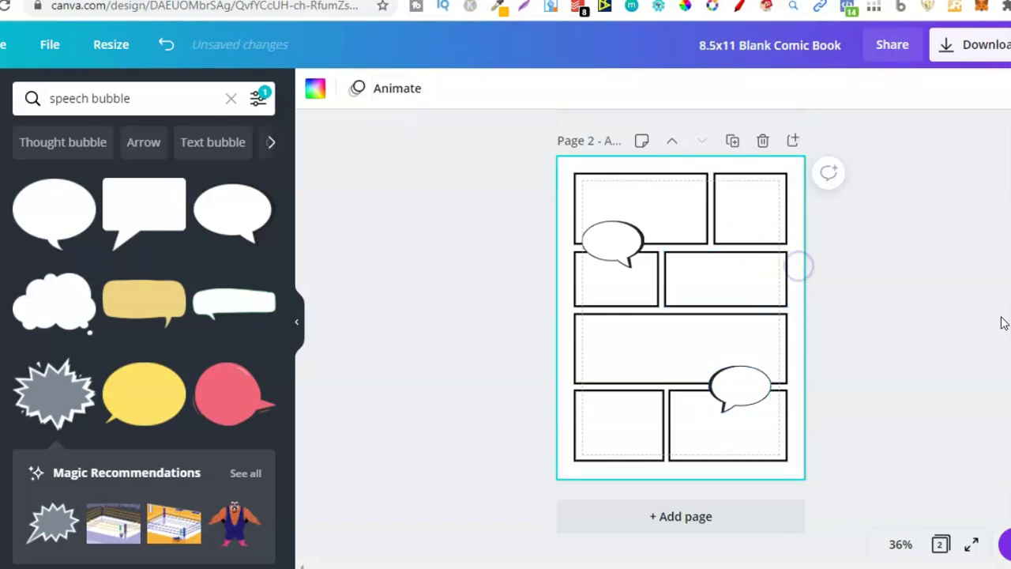
scroll(681, 332, "up", 5)
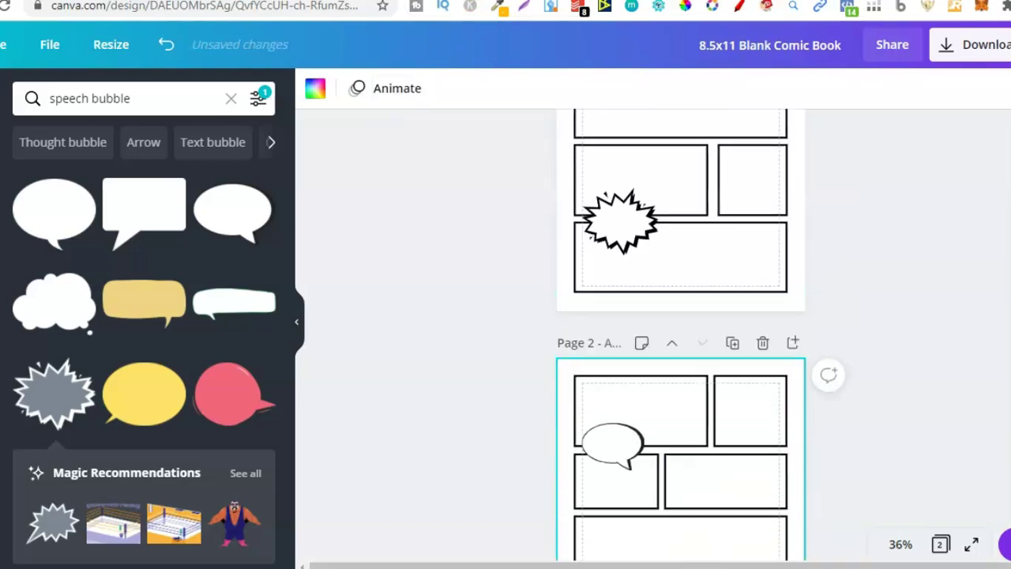
scroll(680, 332, "down", 4)
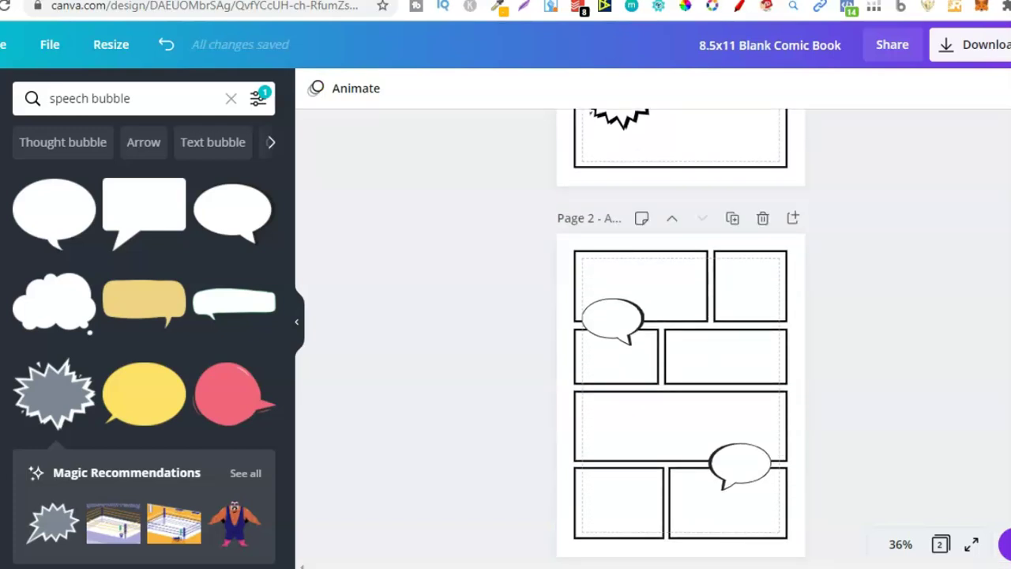
scroll(681, 331, "down", 1)
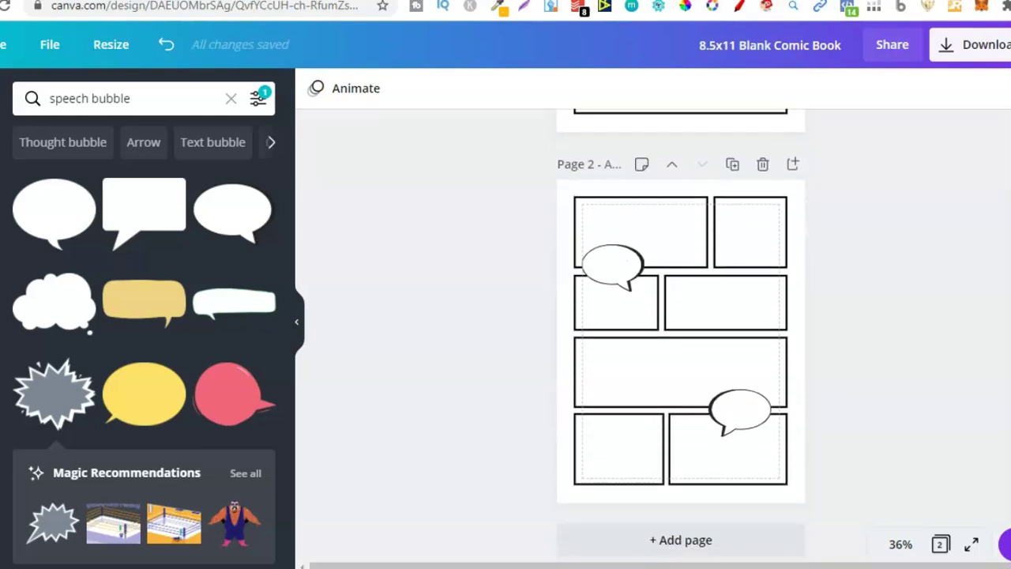
scroll(681, 332, "down", 1)
scroll(681, 331, "up", 3)
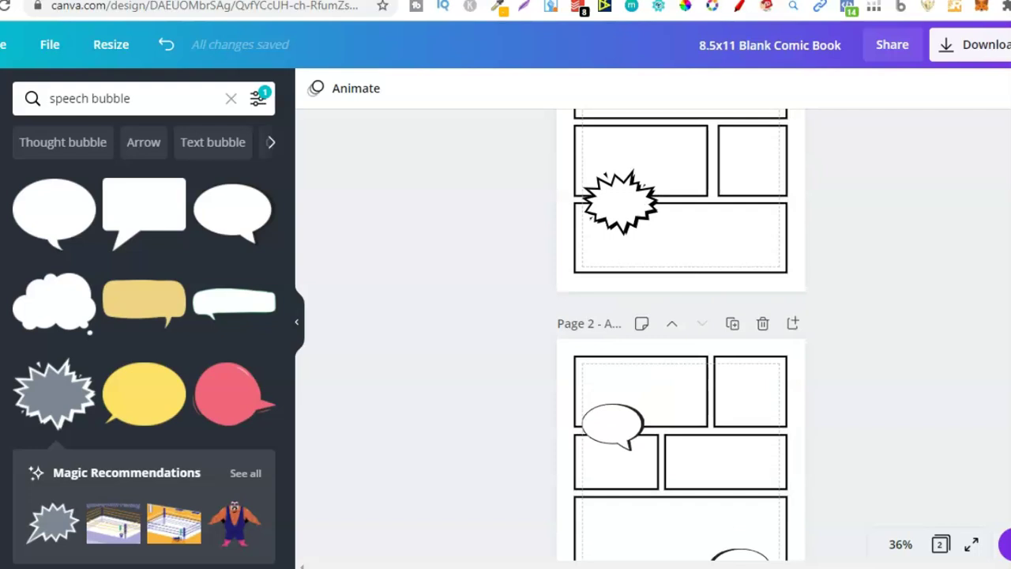
scroll(681, 331, "up", 3)
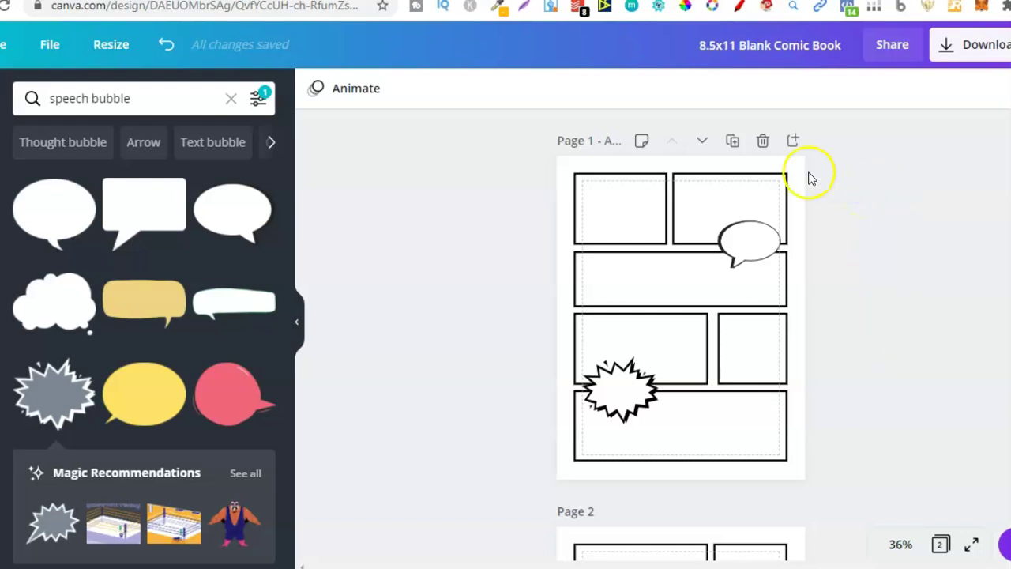
Duplicate Page 1 and Page 2 and move the copies down to become Pages 3 and 4
left_click(732, 141)
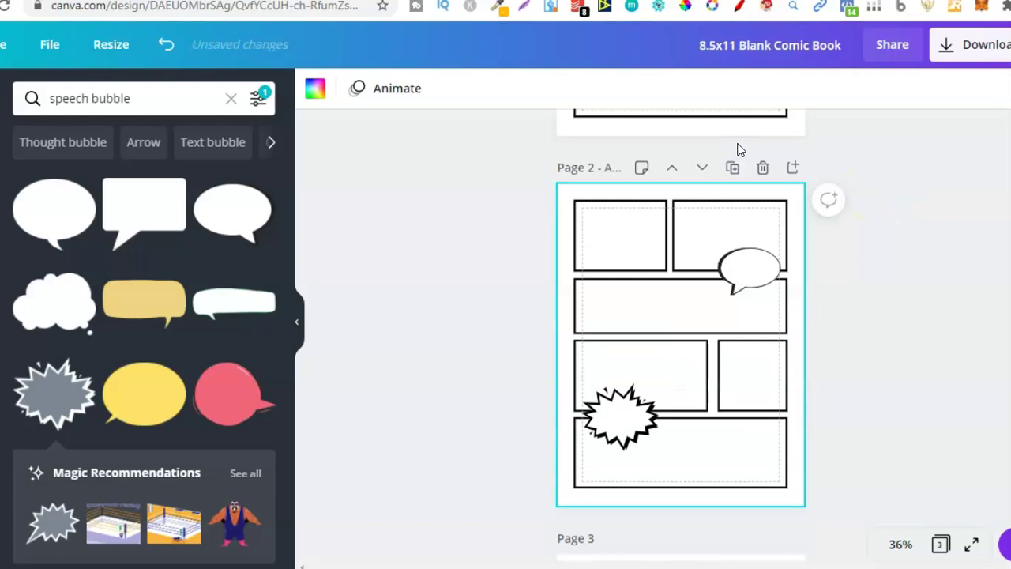
left_click(700, 168)
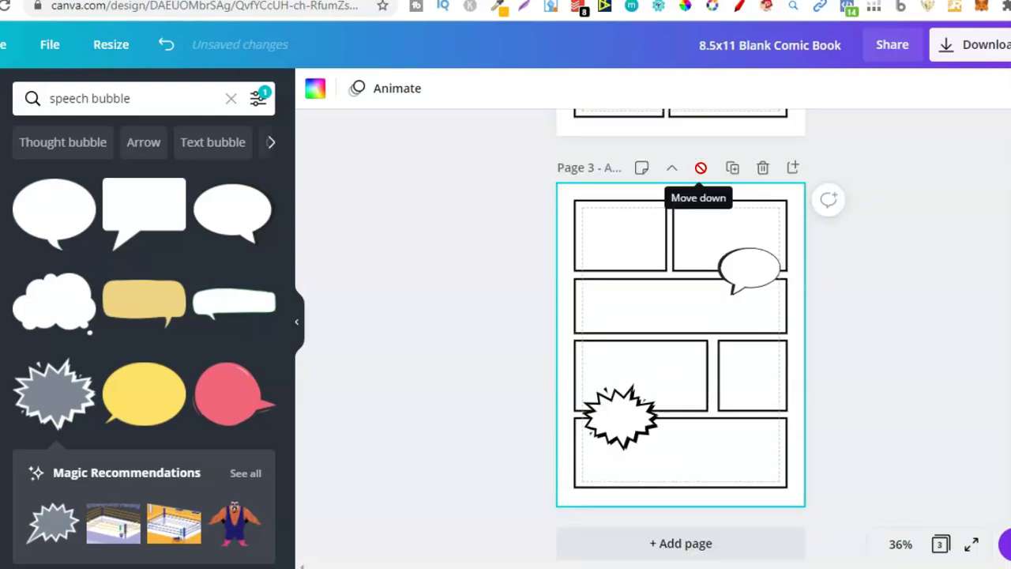
scroll(680, 316, "up", 2)
scroll(598, 271, "up", 8)
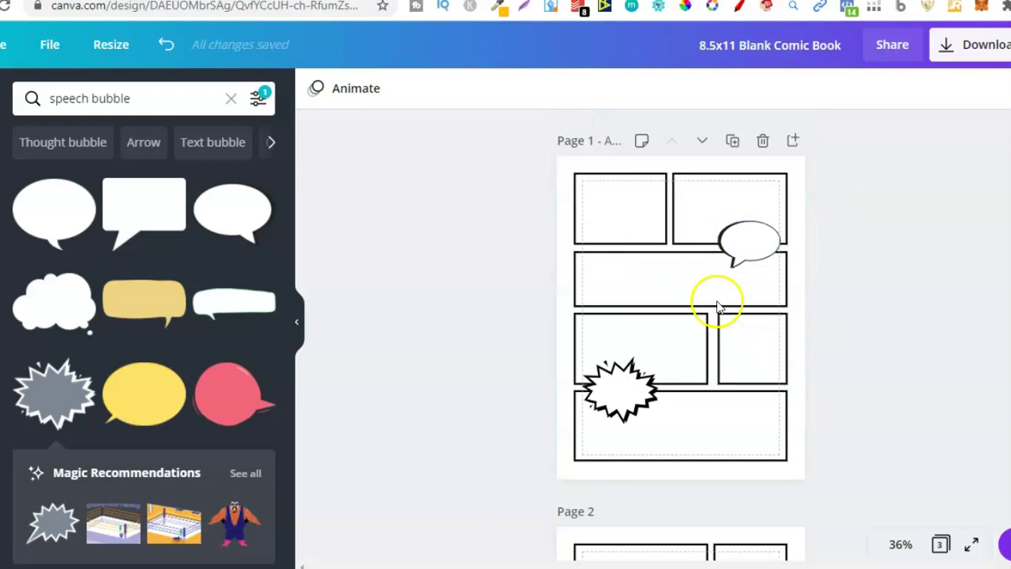
scroll(717, 300, "down", 2)
scroll(681, 332, "down", 2)
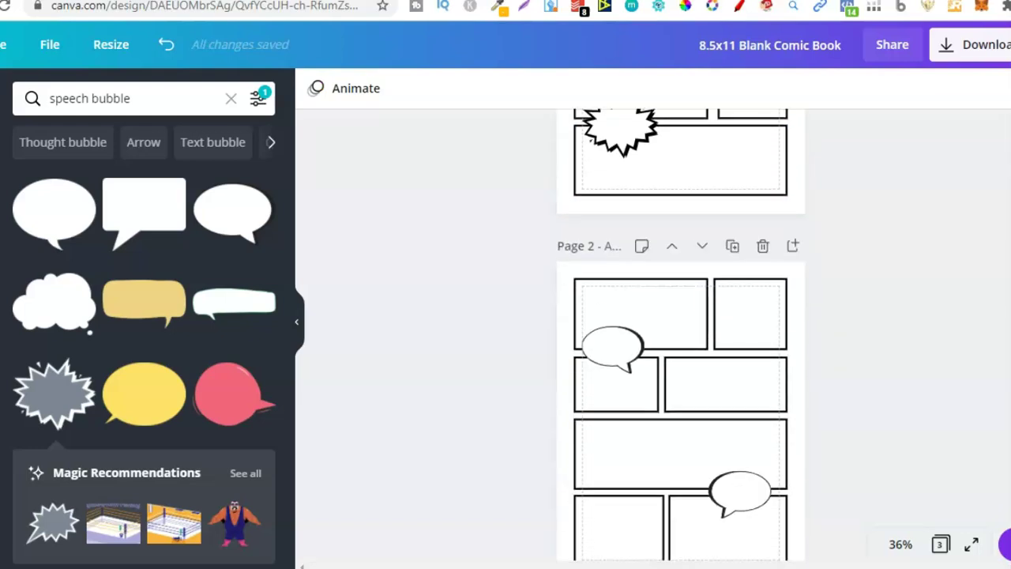
scroll(681, 332, "down", 7)
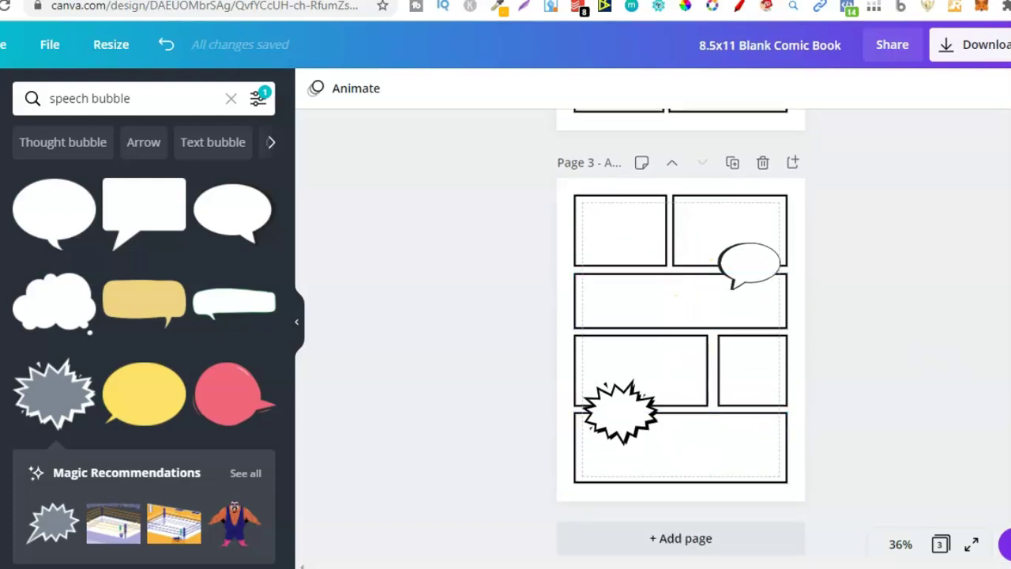
scroll(692, 445, "up", 2)
scroll(680, 332, "up", 3)
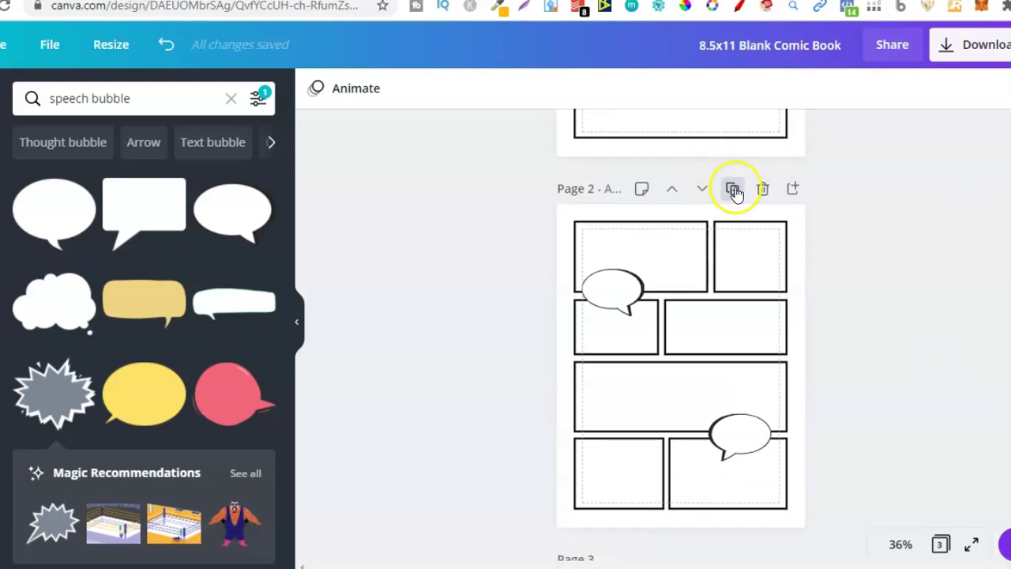
left_click(735, 190)
left_click(703, 216)
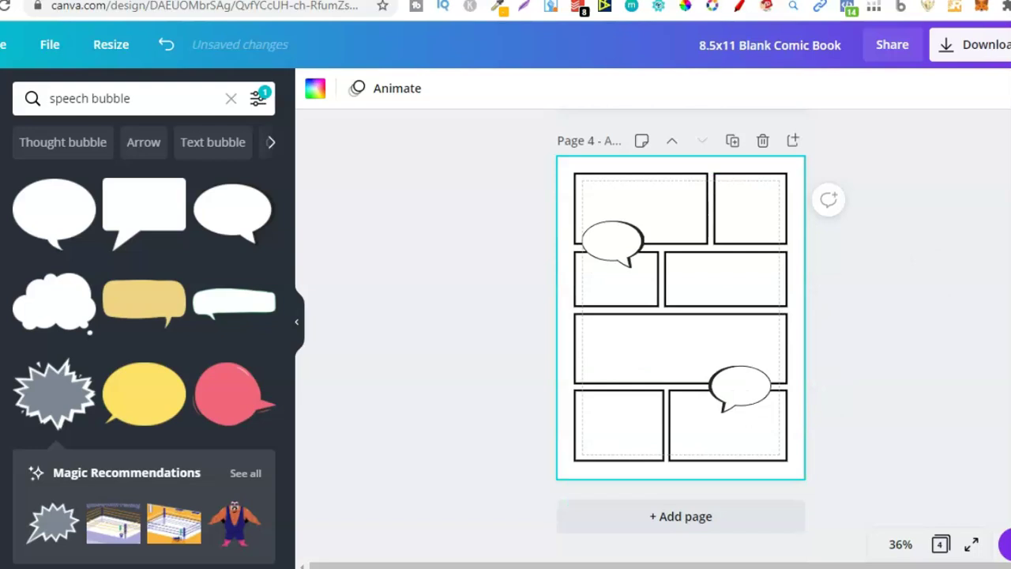
Duplicate Page 3 and Page 4 and move the copies down to become Pages 5 and 6
scroll(681, 332, "up", 5)
scroll(680, 332, "up", 3)
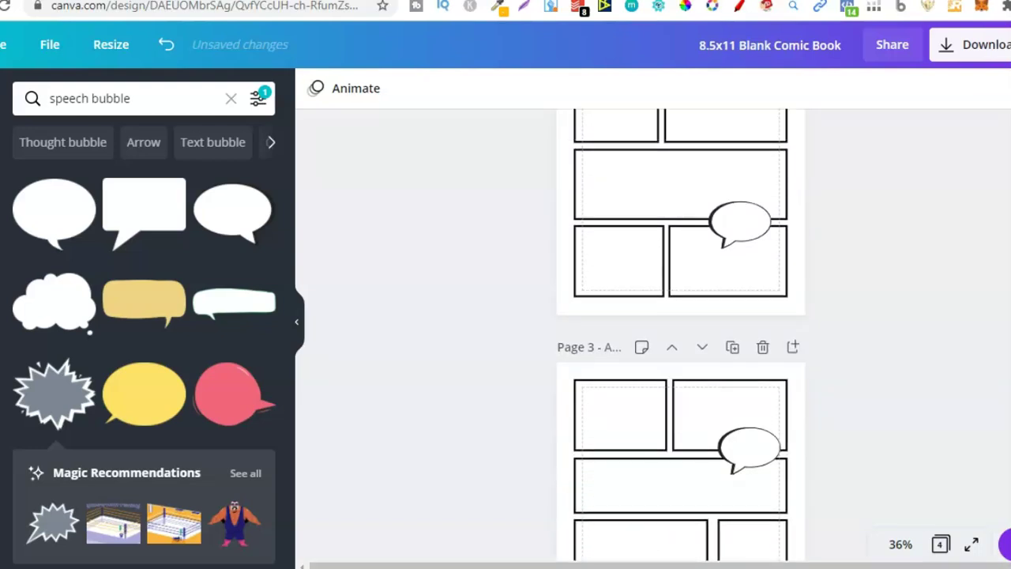
scroll(680, 331, "up", 4)
scroll(681, 332, "up", 3)
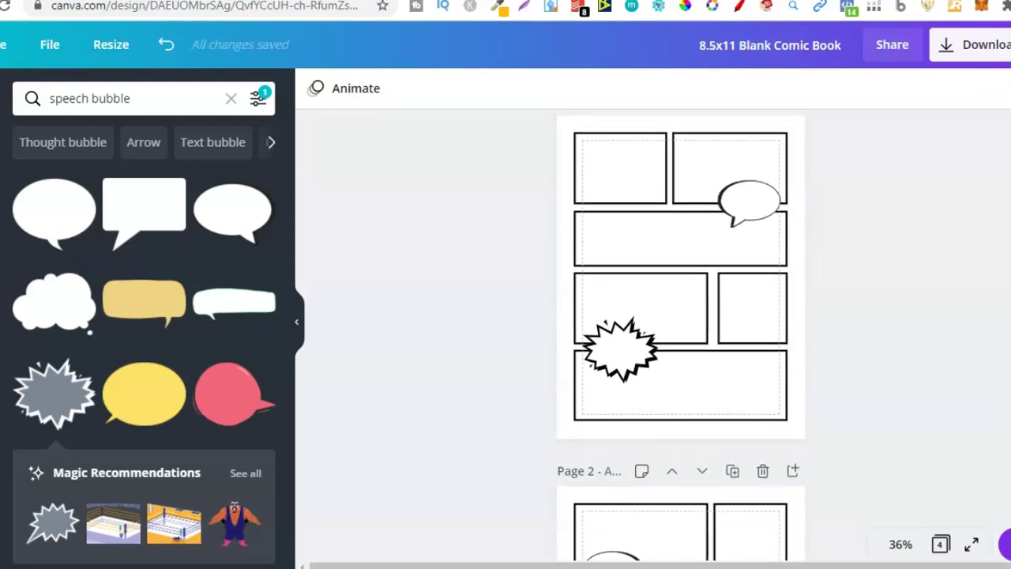
scroll(681, 332, "down", 10)
scroll(681, 332, "down", 3)
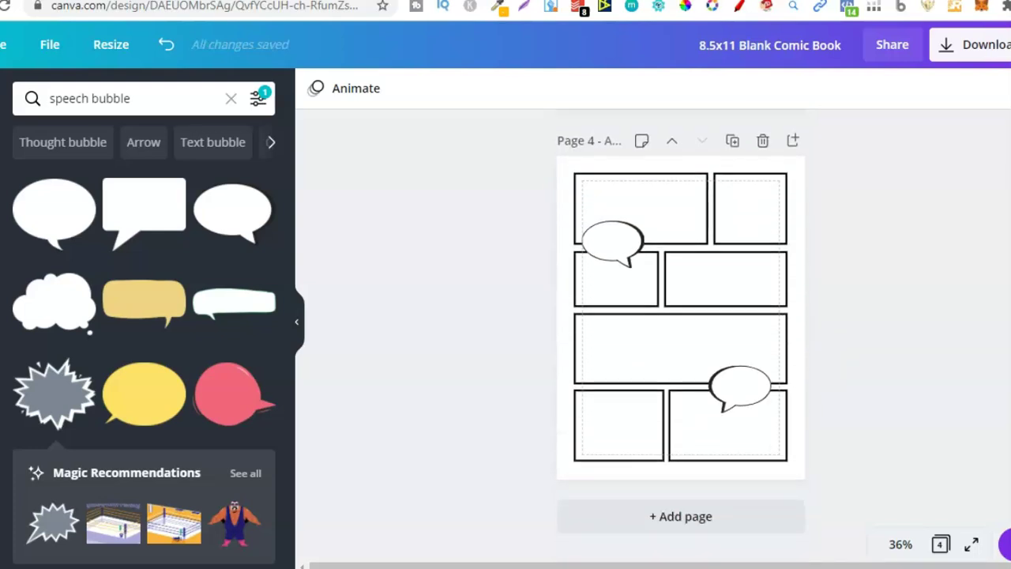
scroll(680, 331, "up", 5)
scroll(680, 332, "up", 1)
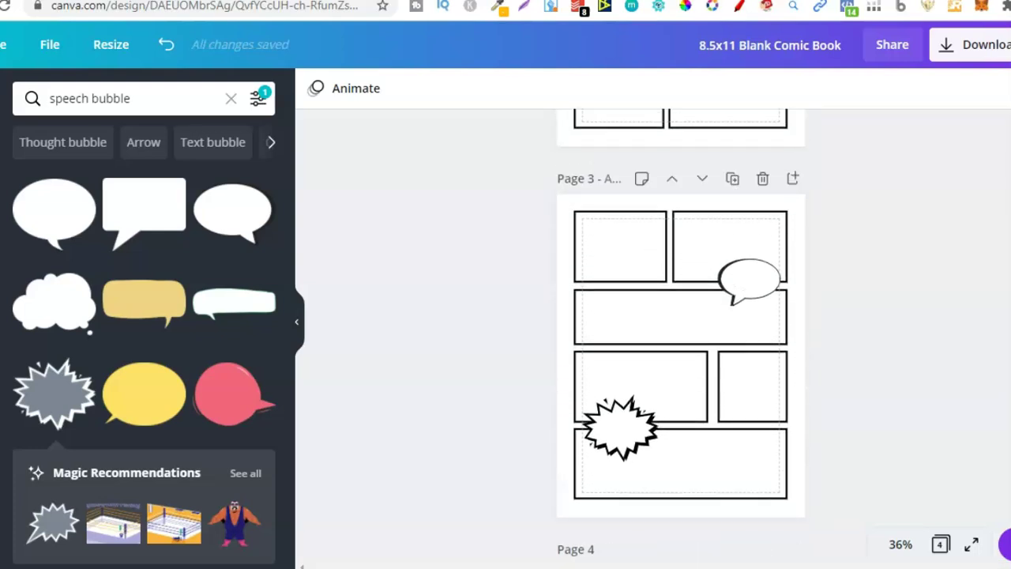
left_click(731, 178)
left_click(702, 207)
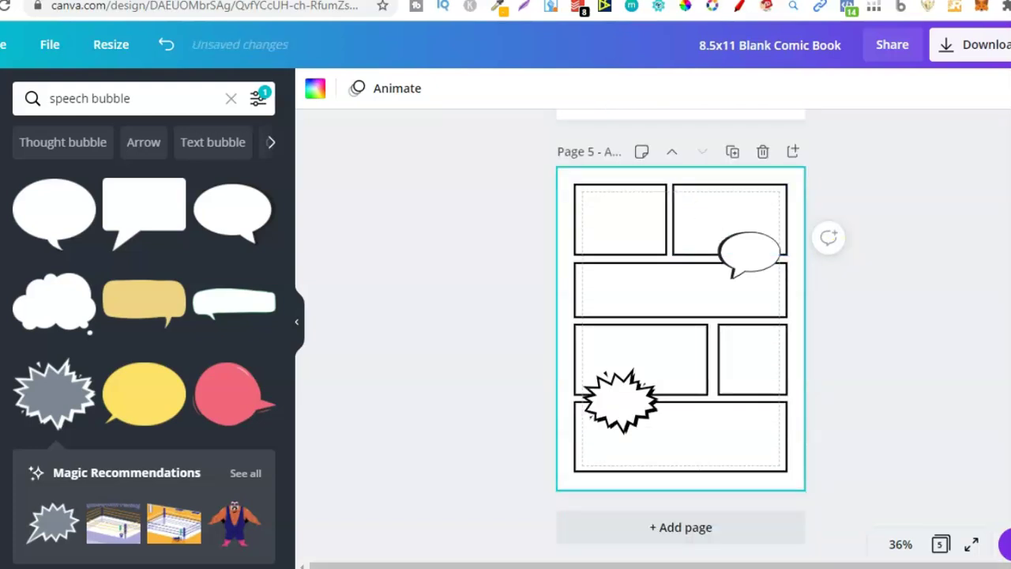
scroll(680, 331, "up", 5)
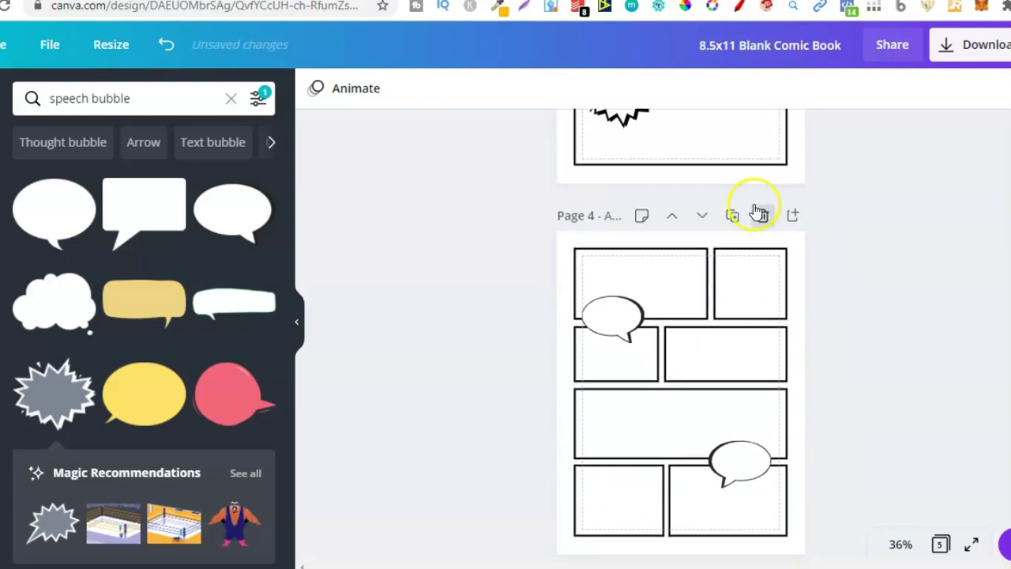
left_click(734, 216)
left_click(703, 220)
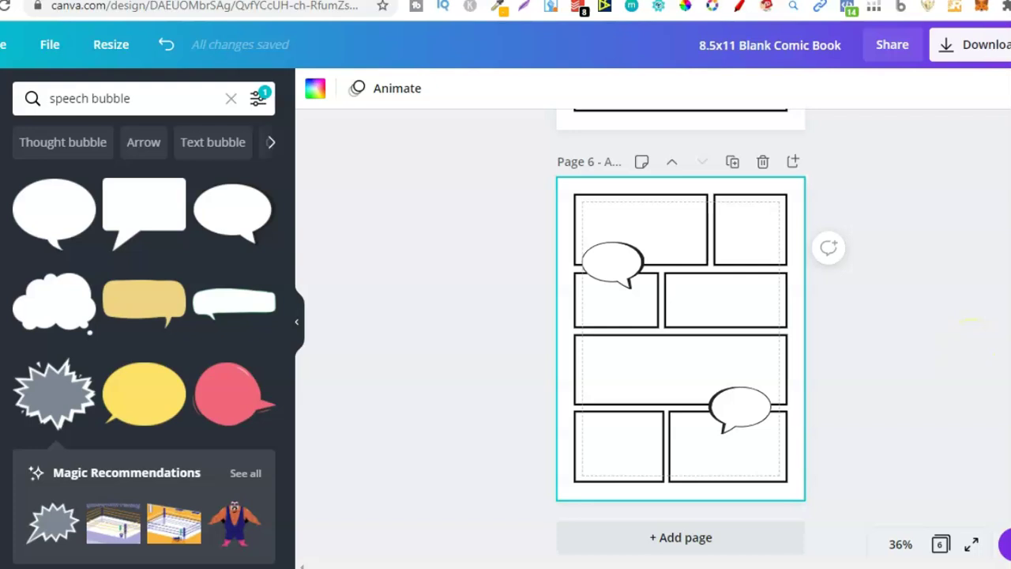
scroll(679, 340, "up", 6)
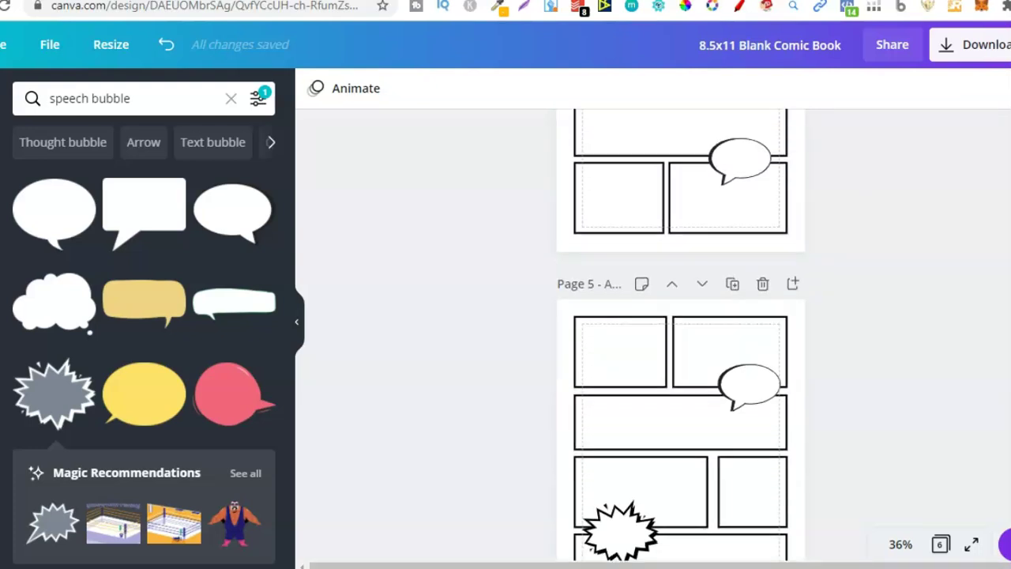
scroll(679, 340, "up", 6)
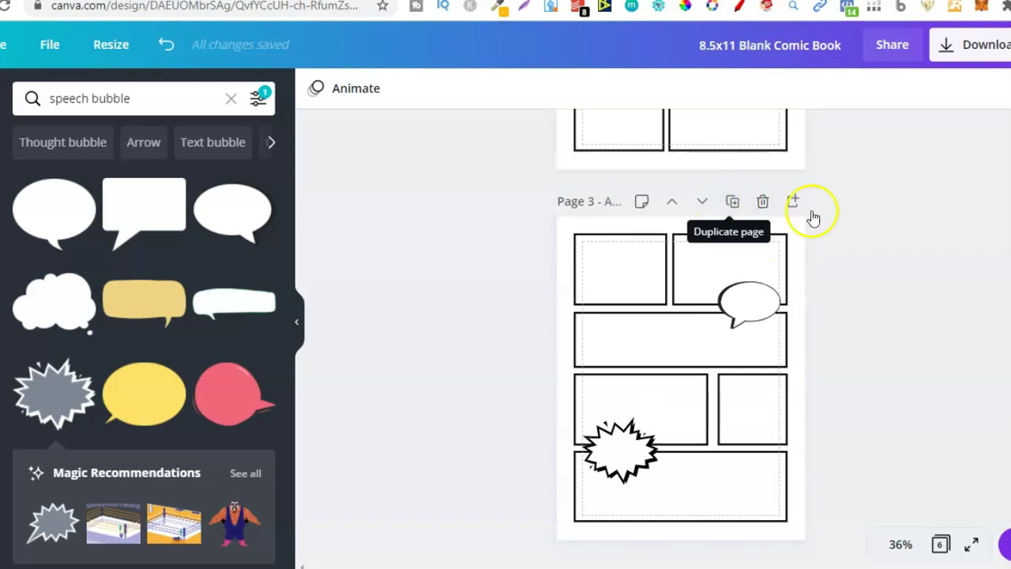
scroll(813, 218, "down", 7)
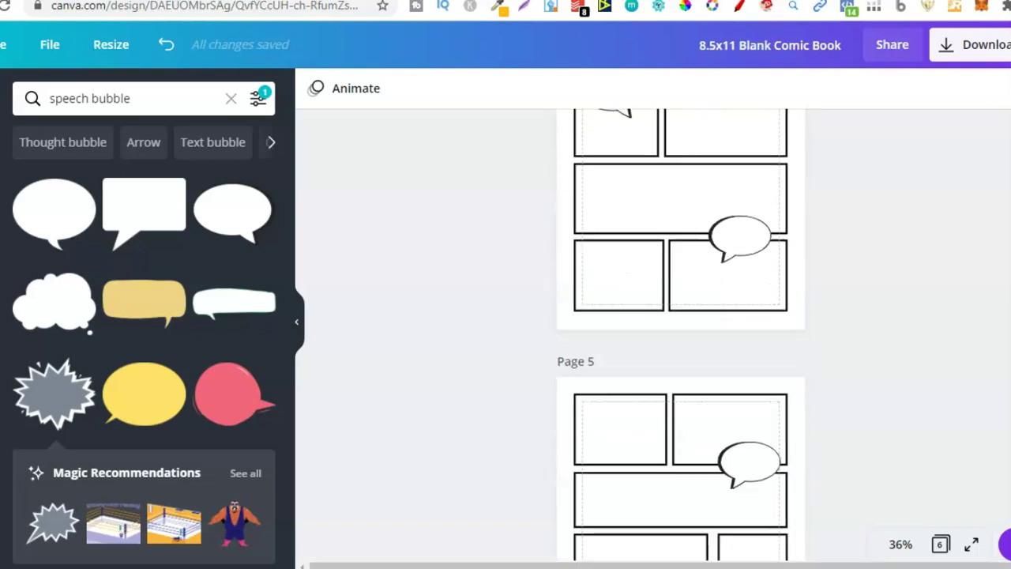
scroll(679, 331, "down", 3)
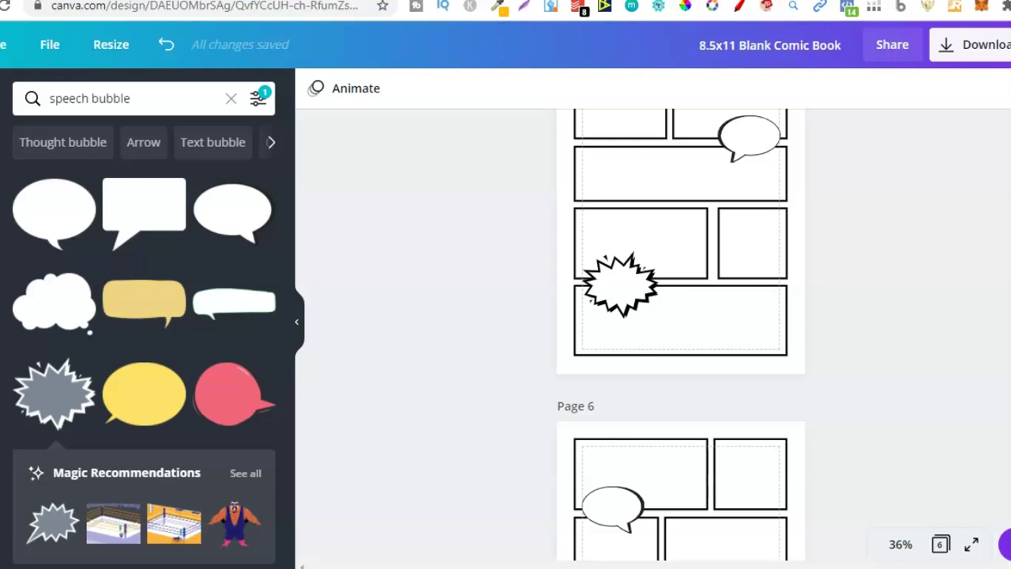
scroll(681, 331, "up", 15)
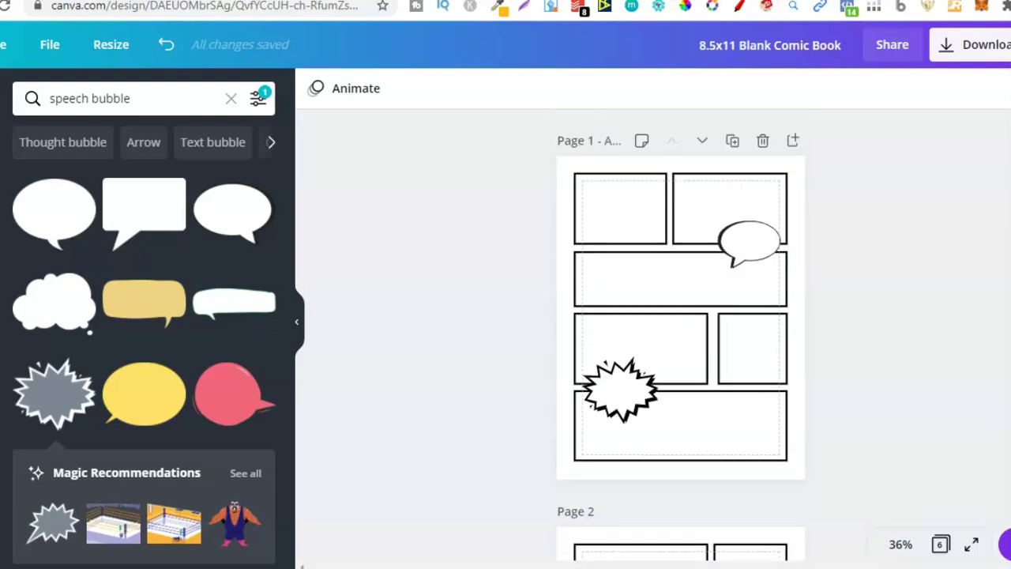
scroll(681, 332, "down", 10)
scroll(680, 332, "down", 10)
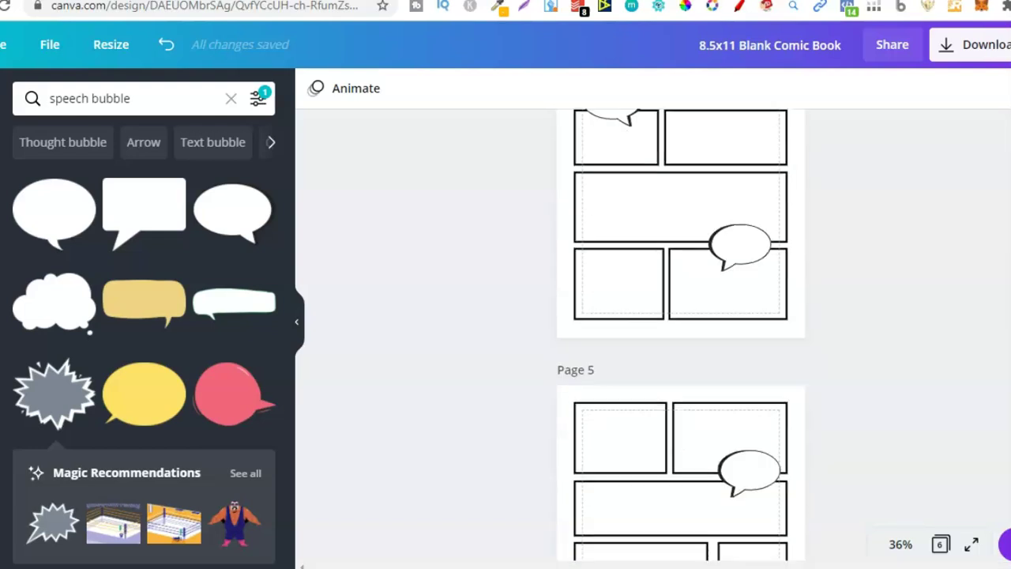
scroll(680, 331, "down", 3)
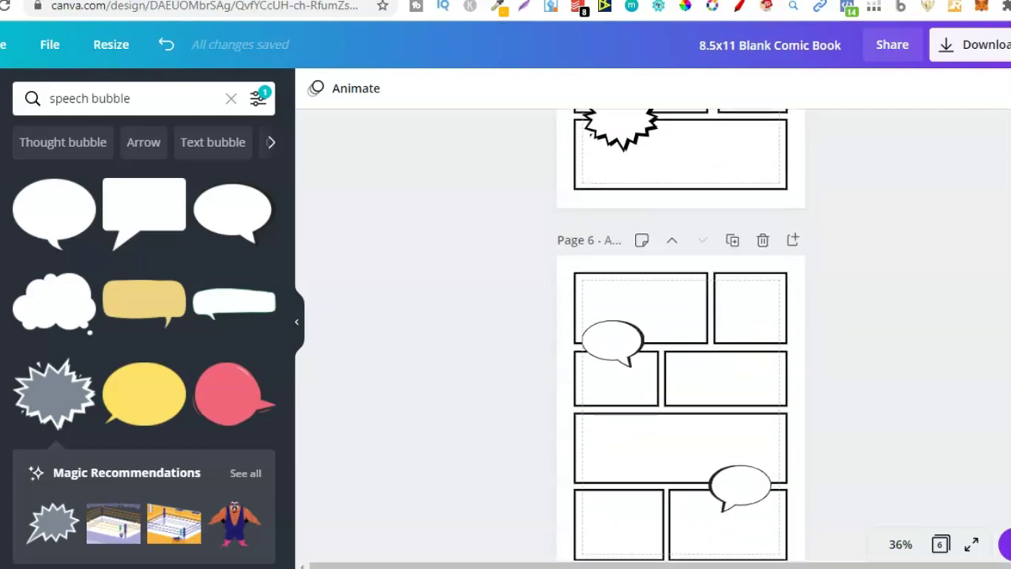
scroll(681, 332, "down", 2)
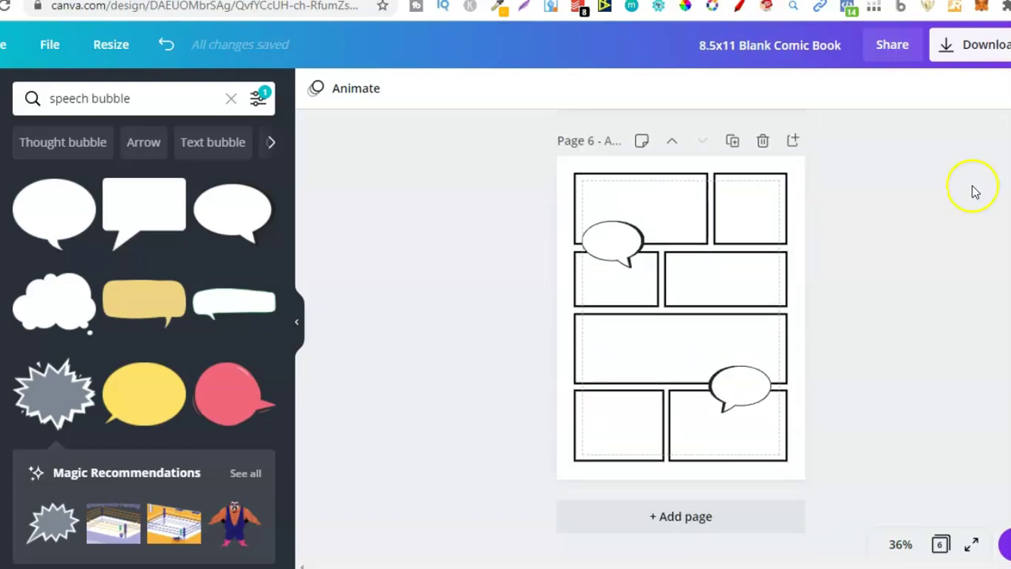
Download the comic as a PDF Print file with All pages selected
left_click(965, 45)
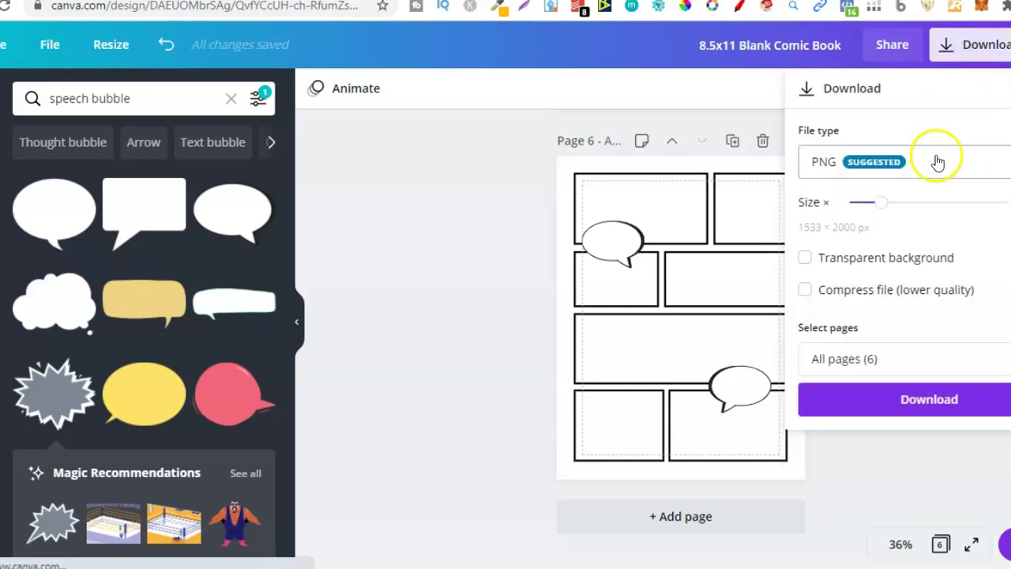
left_click(938, 159)
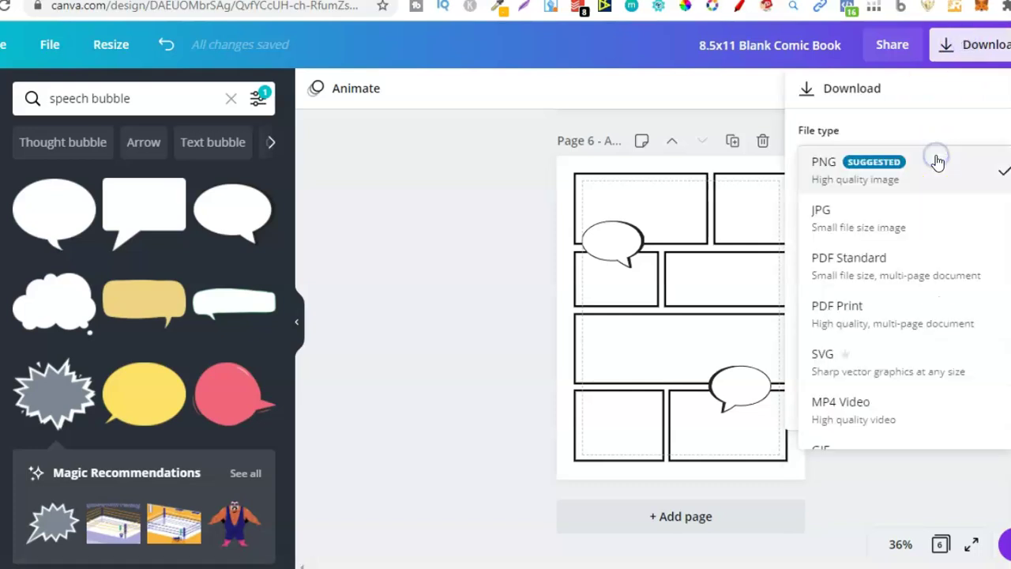
left_click(875, 309)
left_click(910, 268)
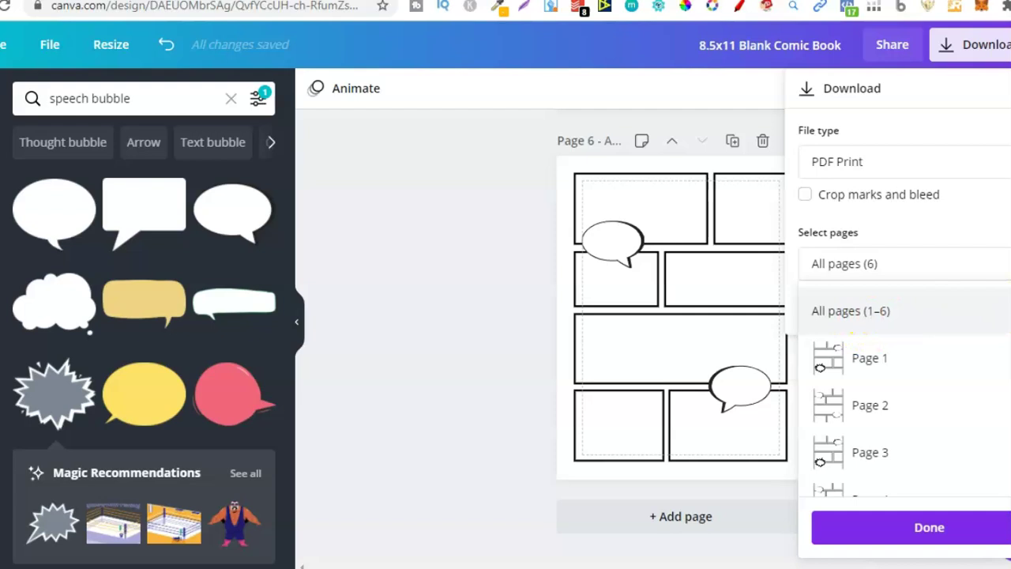
left_click(926, 525)
left_click(914, 305)
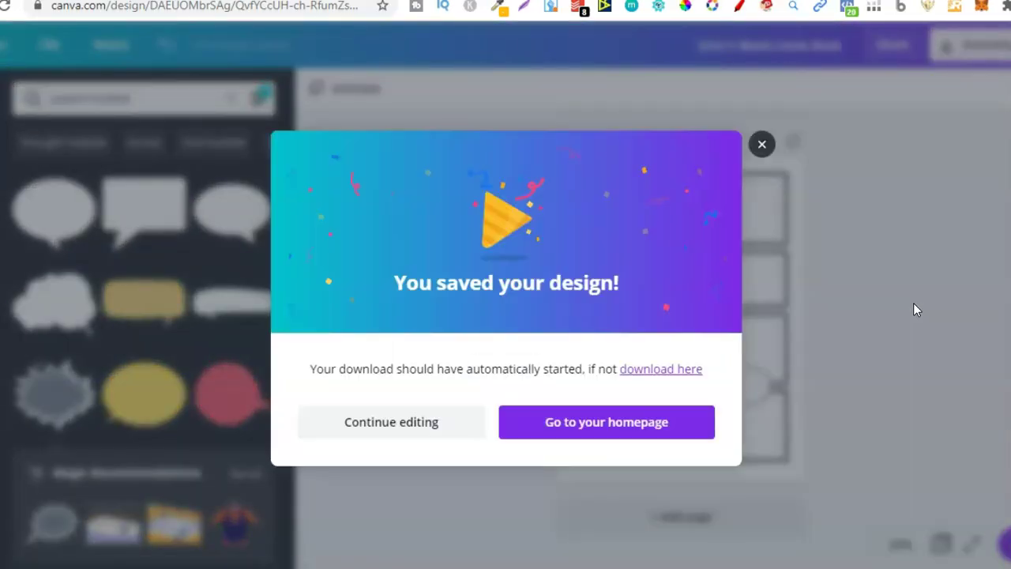
Dismiss the saved-design message and download the cover design as PDF Print, all pages
left_click(873, 282)
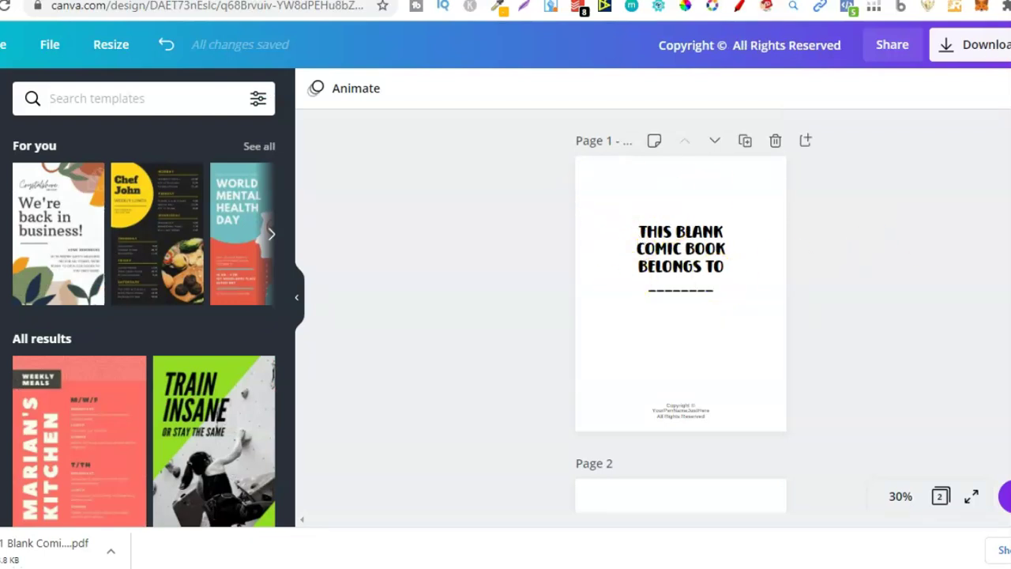
scroll(680, 316, "down", 1)
scroll(681, 316, "up", 1)
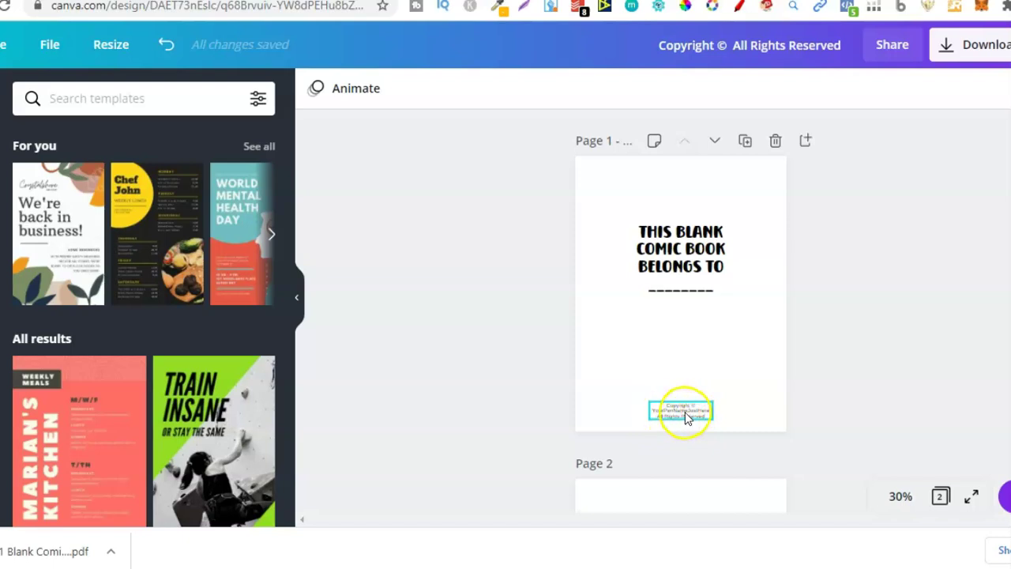
left_click(963, 57)
left_click(887, 168)
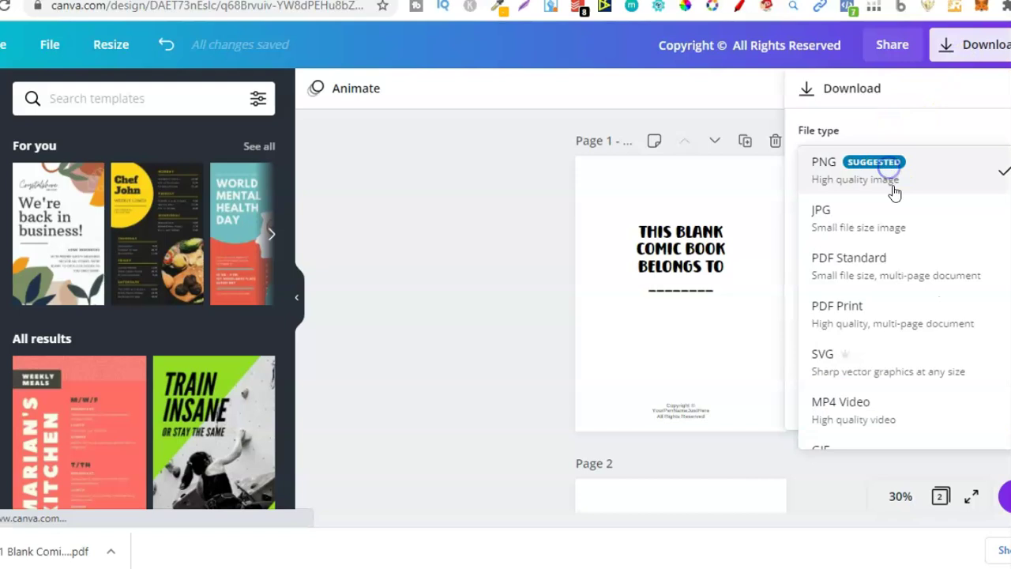
left_click(860, 309)
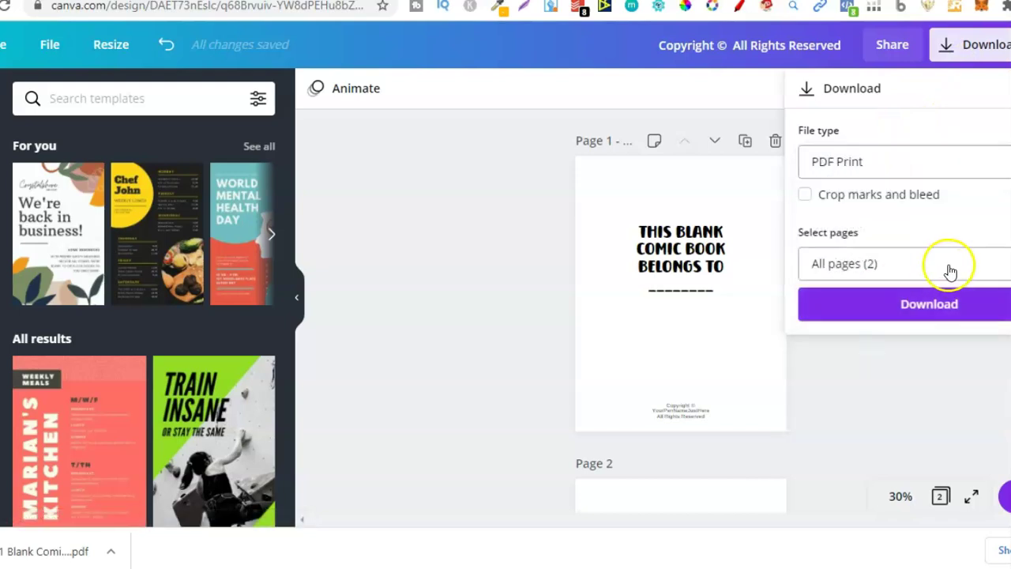
left_click(949, 270)
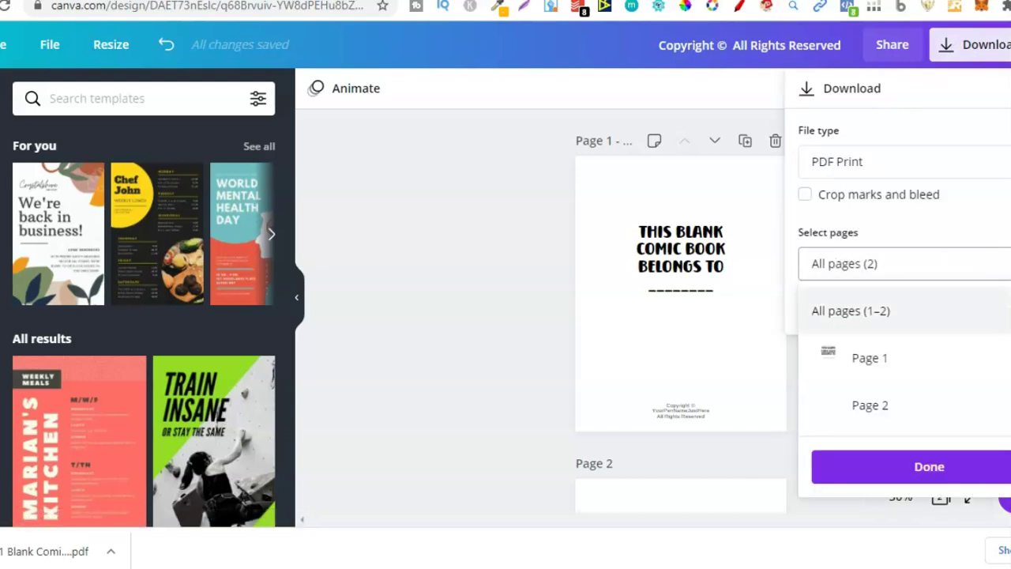
left_click(924, 466)
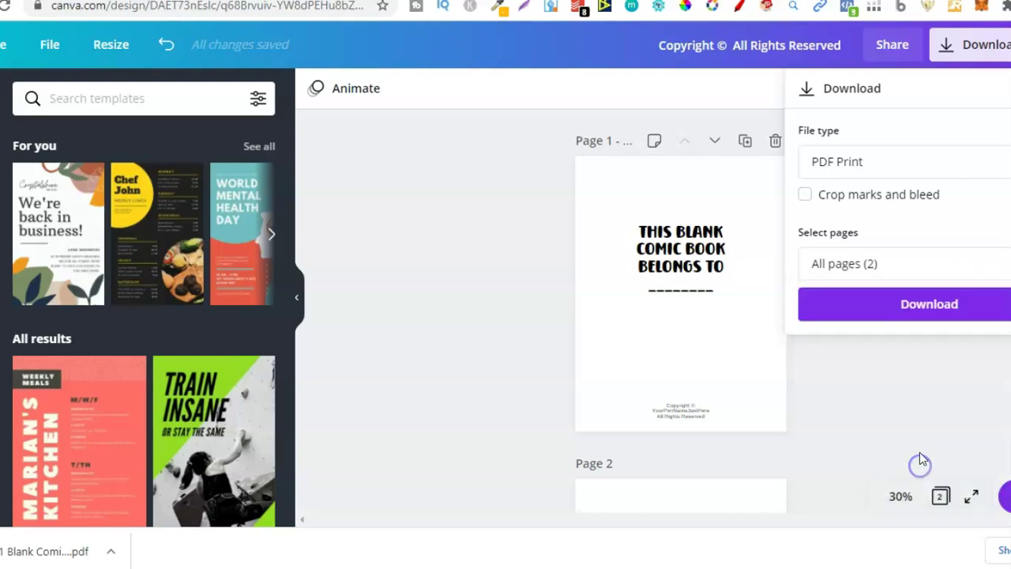
left_click(914, 305)
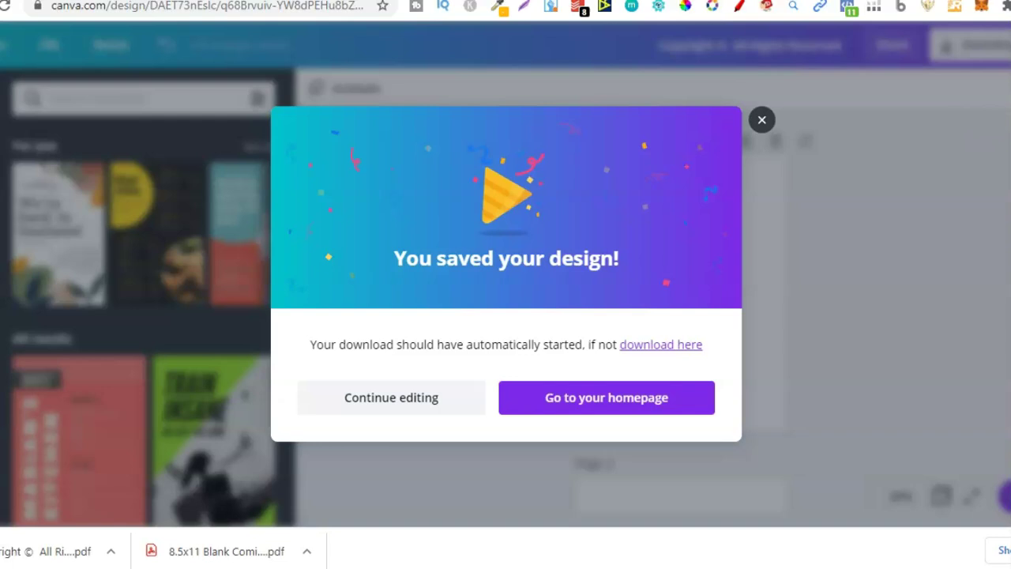
Open a new Chrome incognito window and load the iLovePDF site by entering 'ilove'
left_click(1002, 6)
left_click(958, 70)
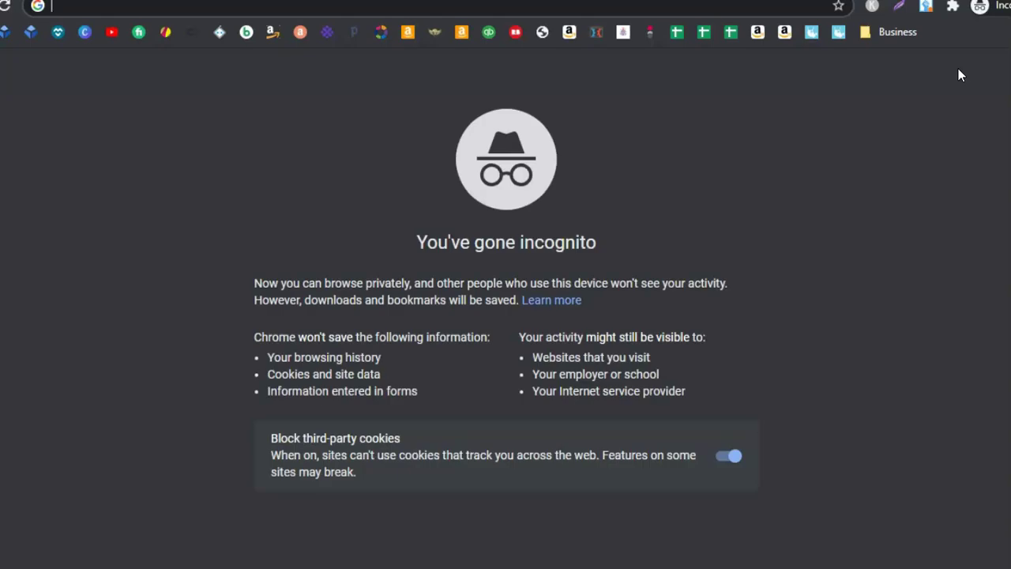
left_click(576, 5)
type("ilove")
key("Return")
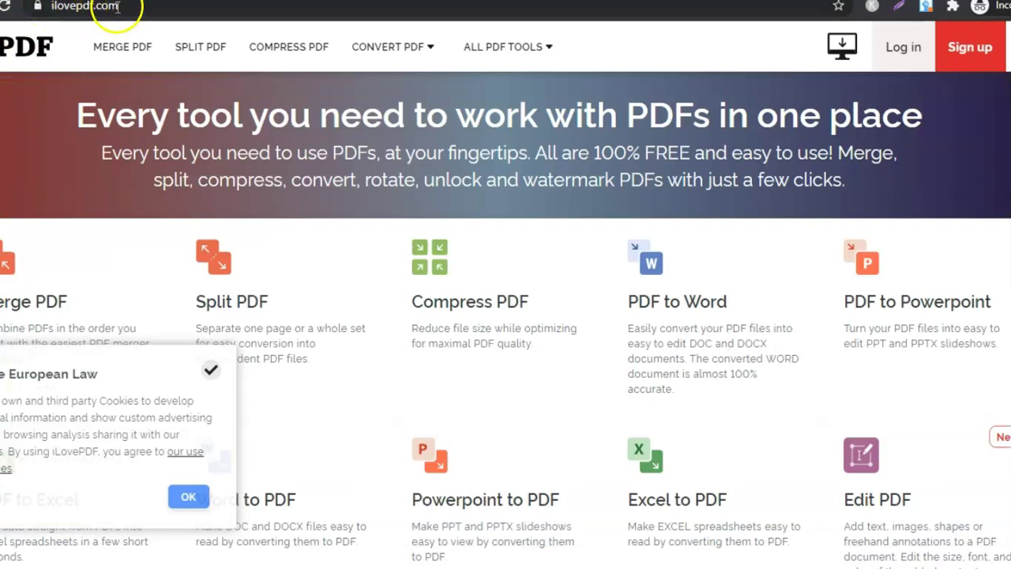
In Merge PDF, upload the Copyright cover and Blank Comic Book PDFs from Downloads, then merge
left_click(55, 300)
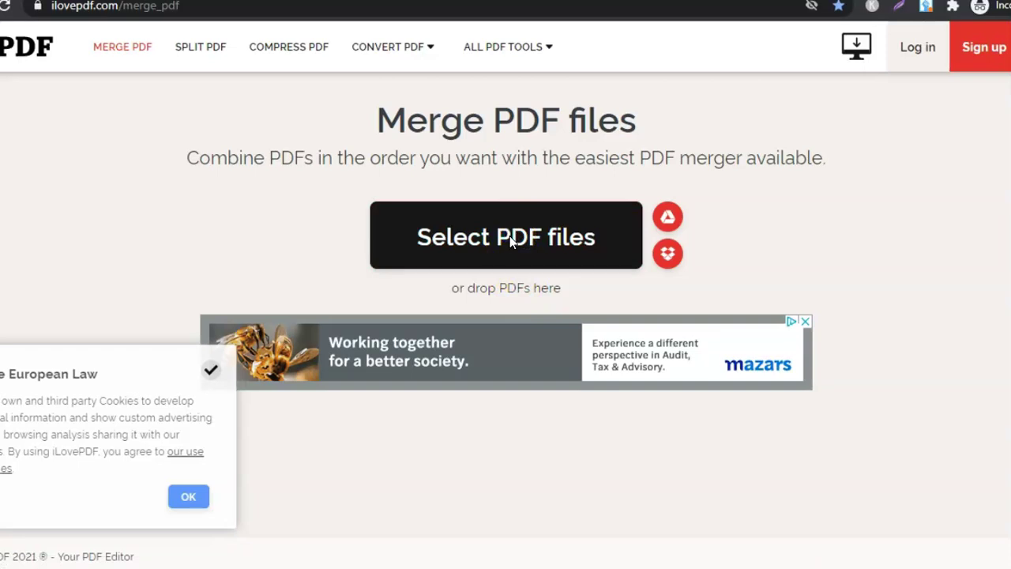
left_click(300, 156)
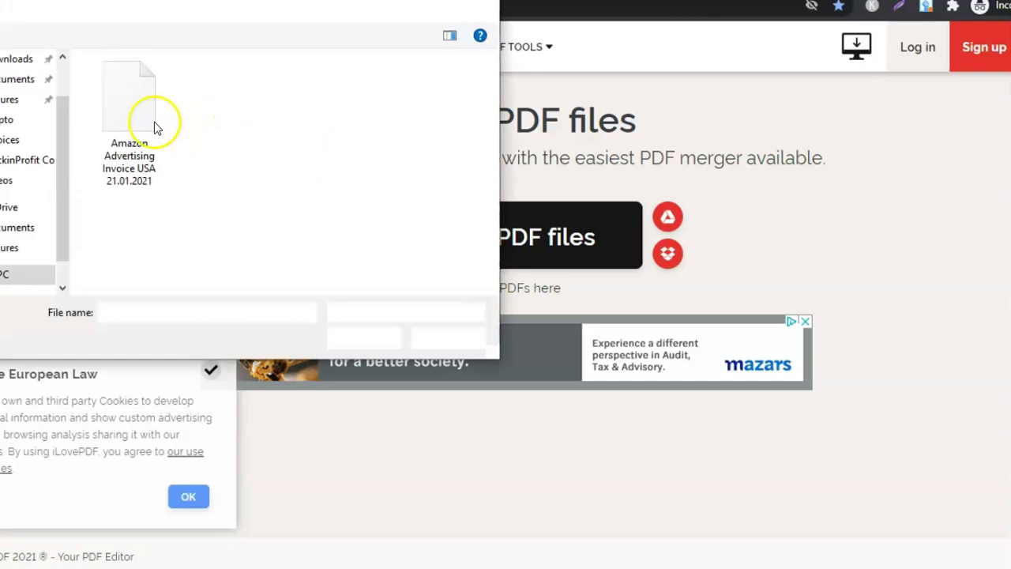
left_click(10, 68)
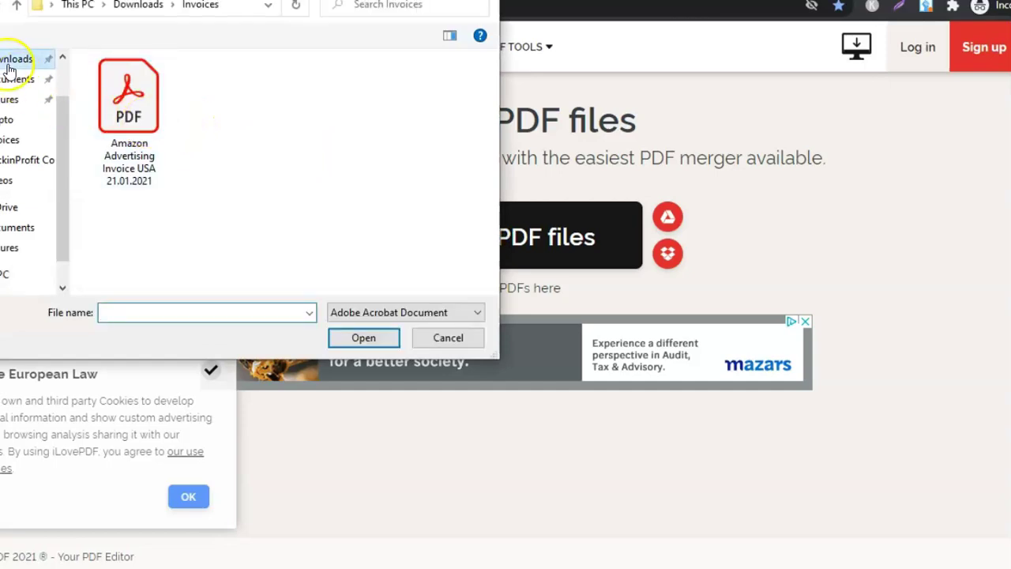
left_click(9, 68)
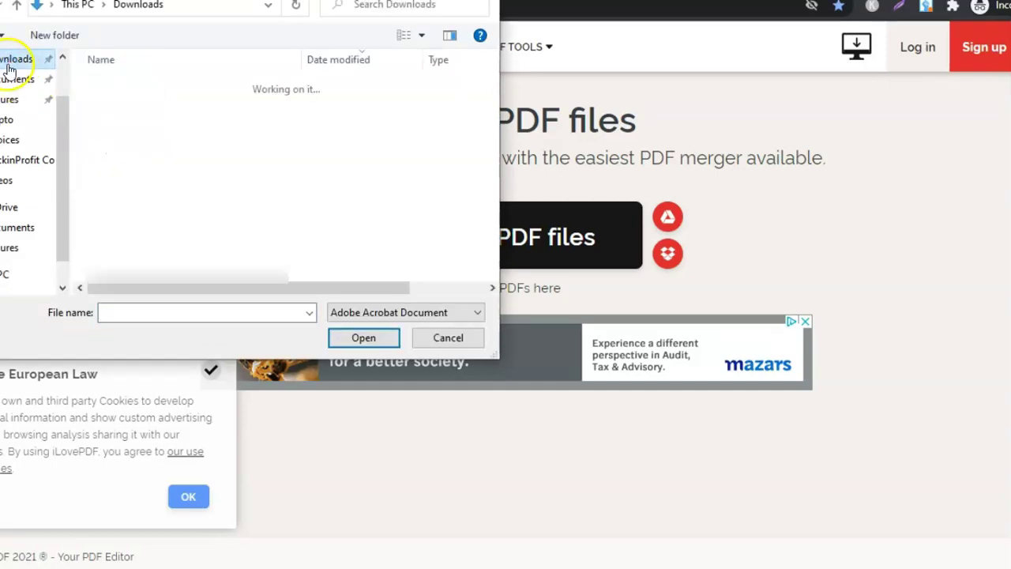
left_click(86, 112)
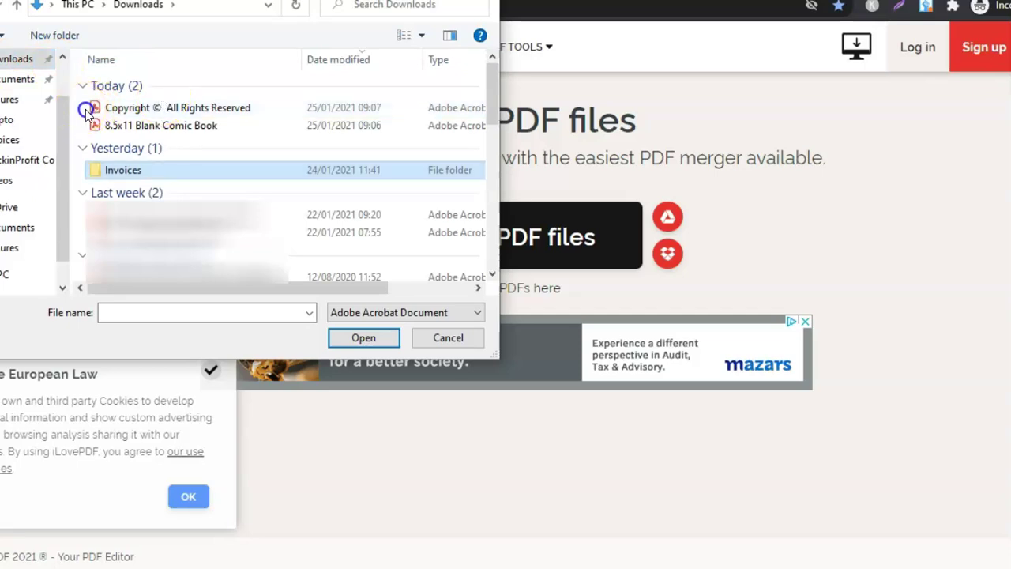
left_click_drag(87, 111, 98, 129)
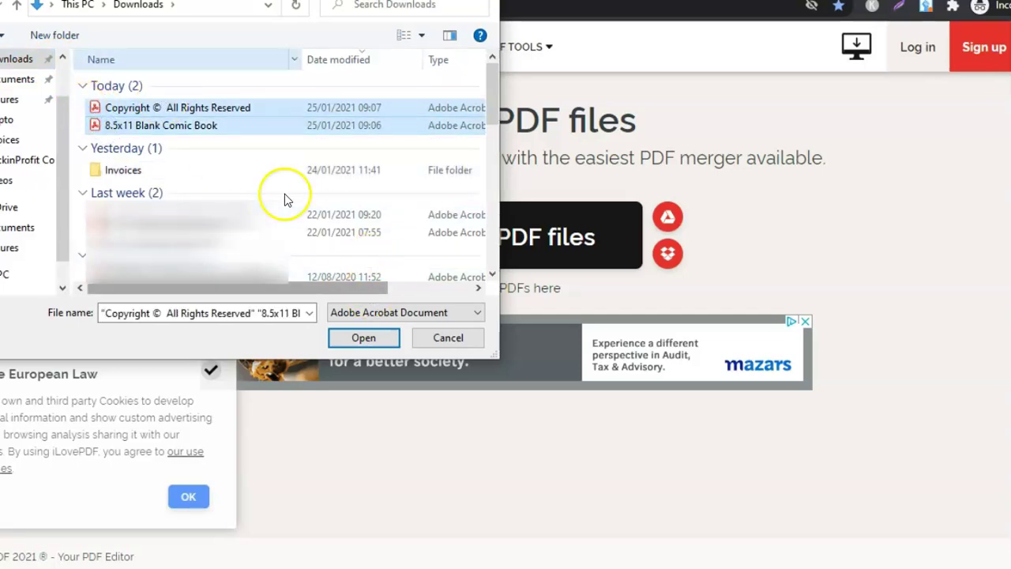
left_click(361, 338)
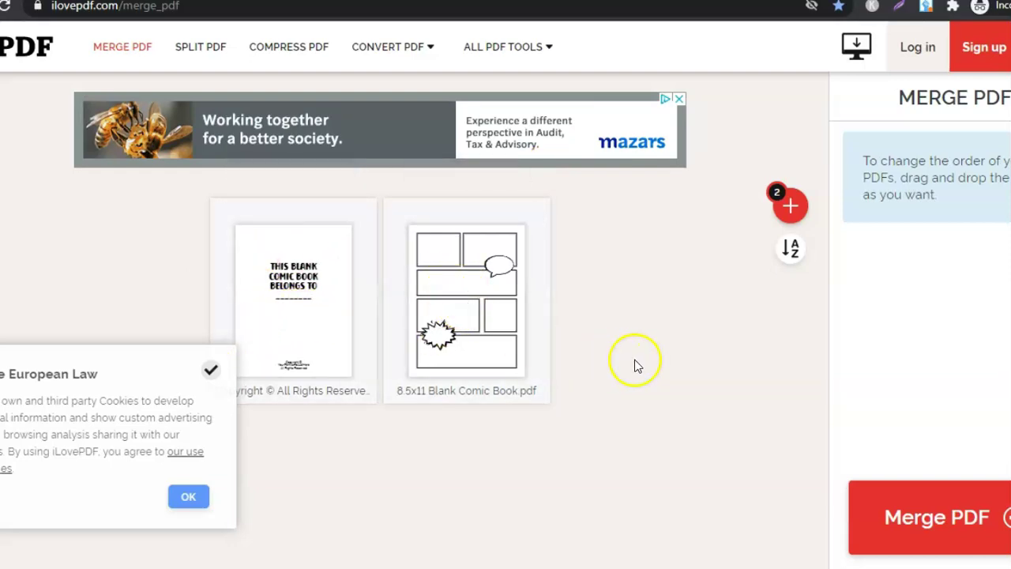
left_click(930, 512)
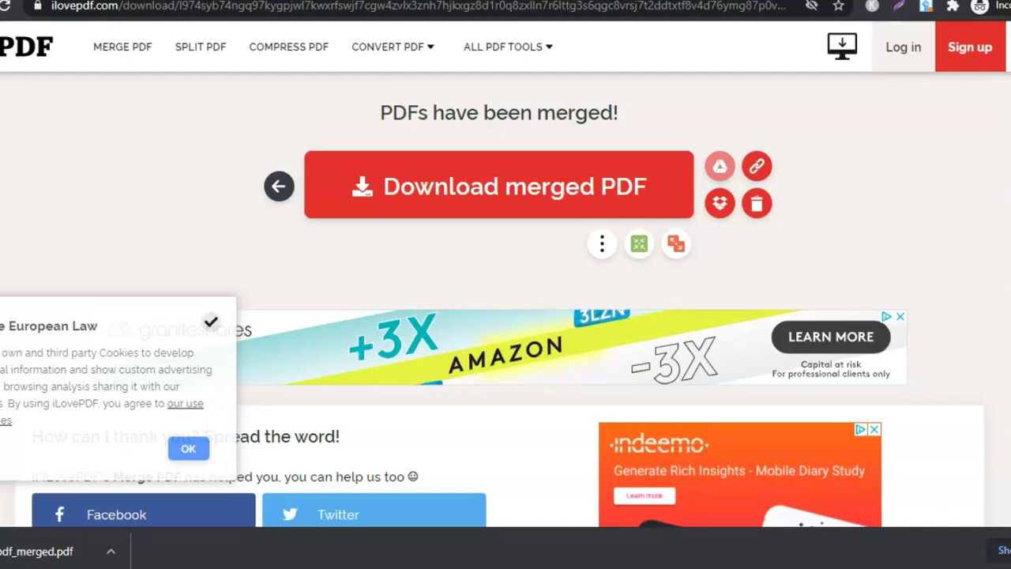
Open the downloaded ilovepdf_merged.pdf from Chrome's download bar
left_click(42, 551)
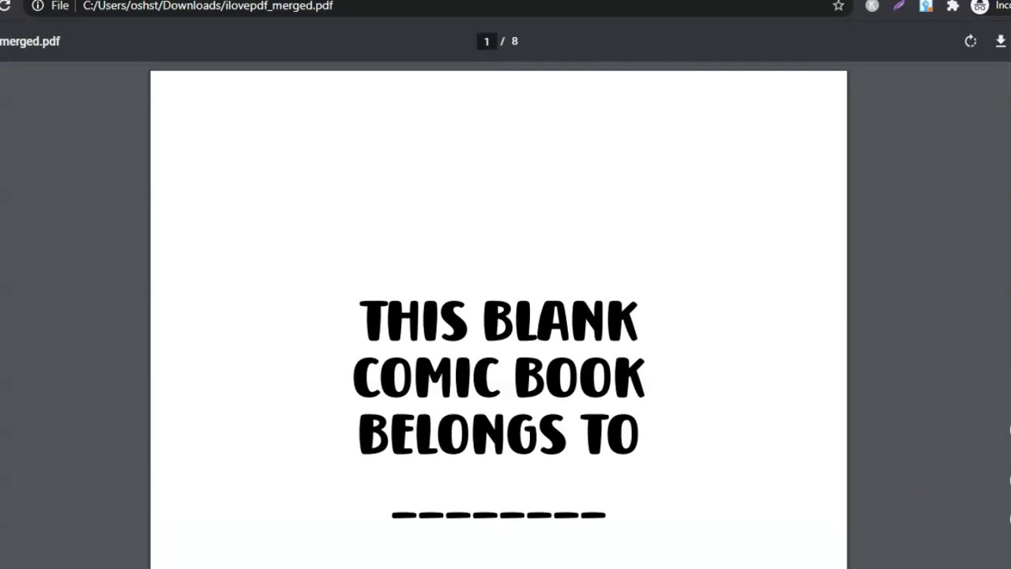
key("ctrl+minus")
key("ctrl+minus")
key("ctrl+minus")
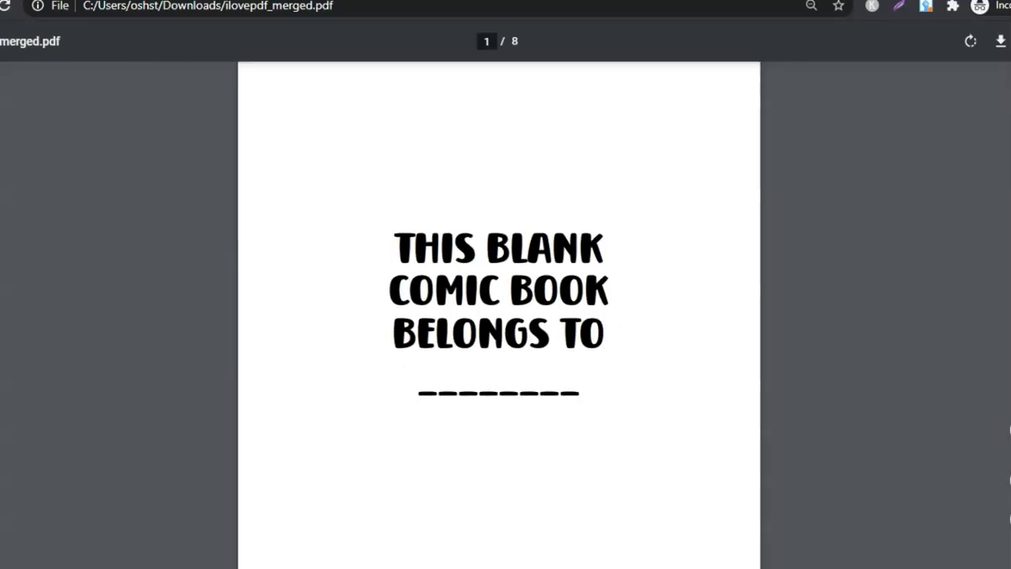
key("ctrl+minus")
key("ctrl+minus")
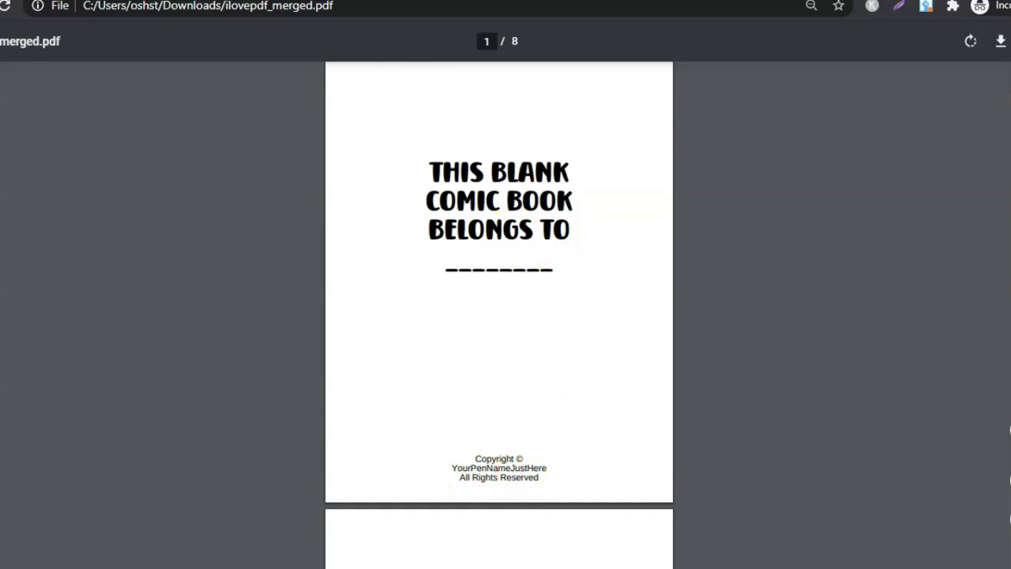
scroll(499, 316, "down", 5)
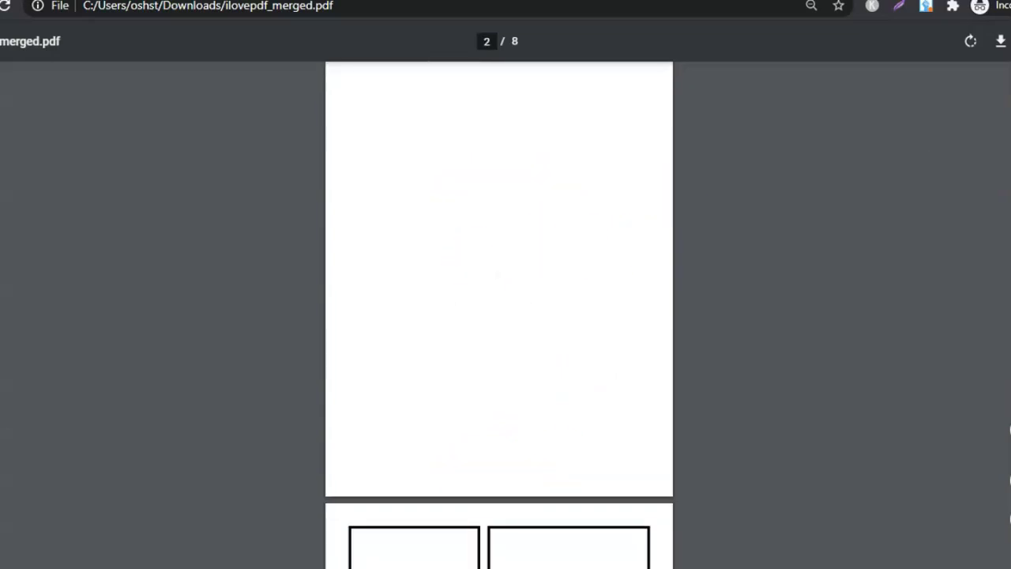
scroll(499, 316, "up", 5)
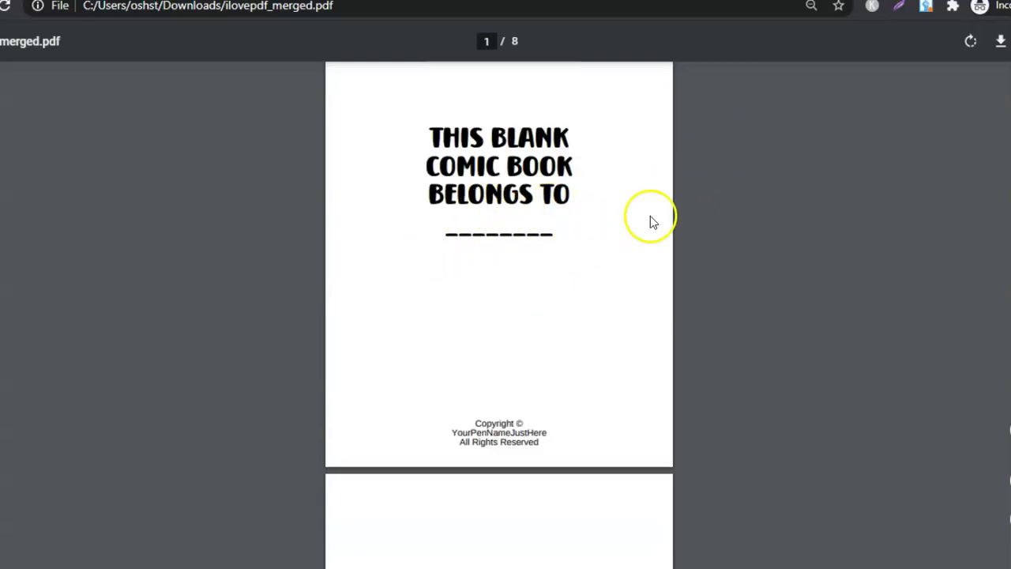
scroll(499, 316, "down", 10)
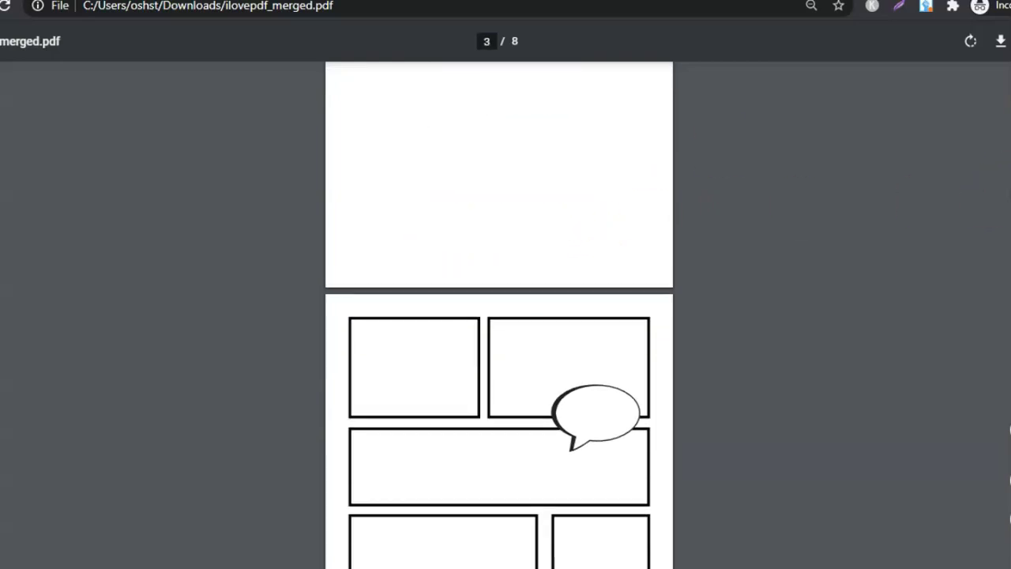
scroll(499, 316, "down", 5)
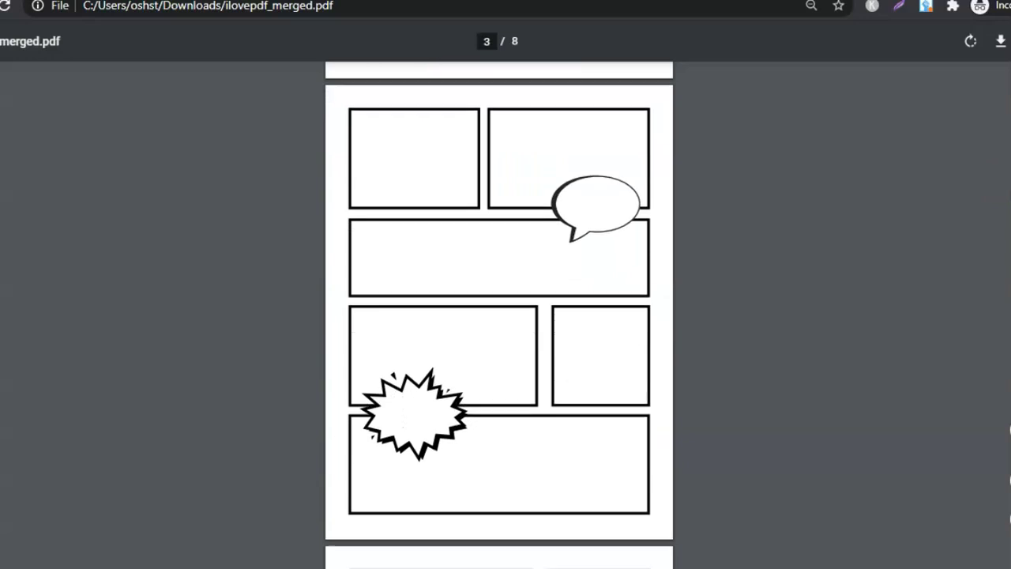
scroll(555, 392, "down", 5)
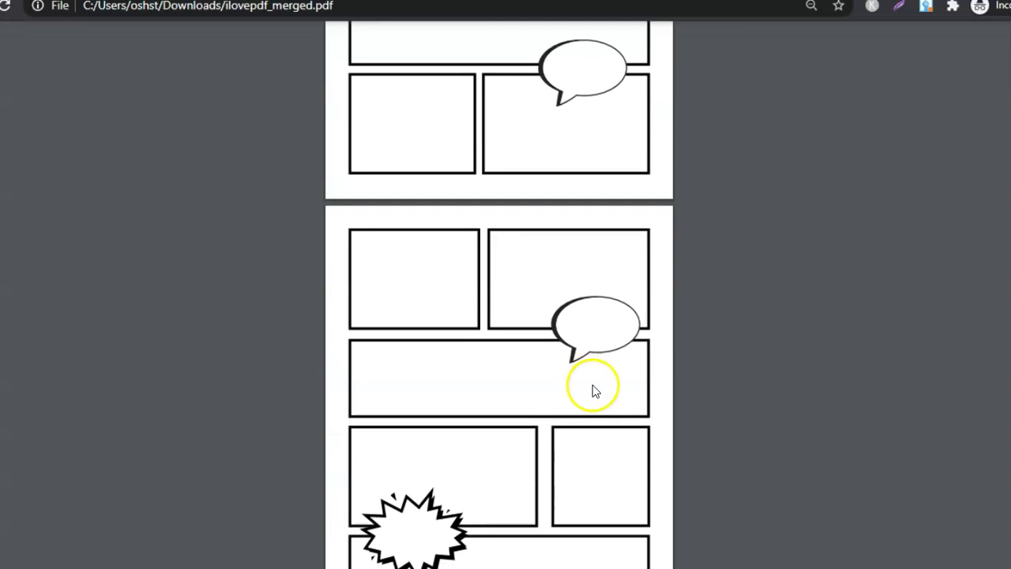
scroll(499, 316, "down", 5)
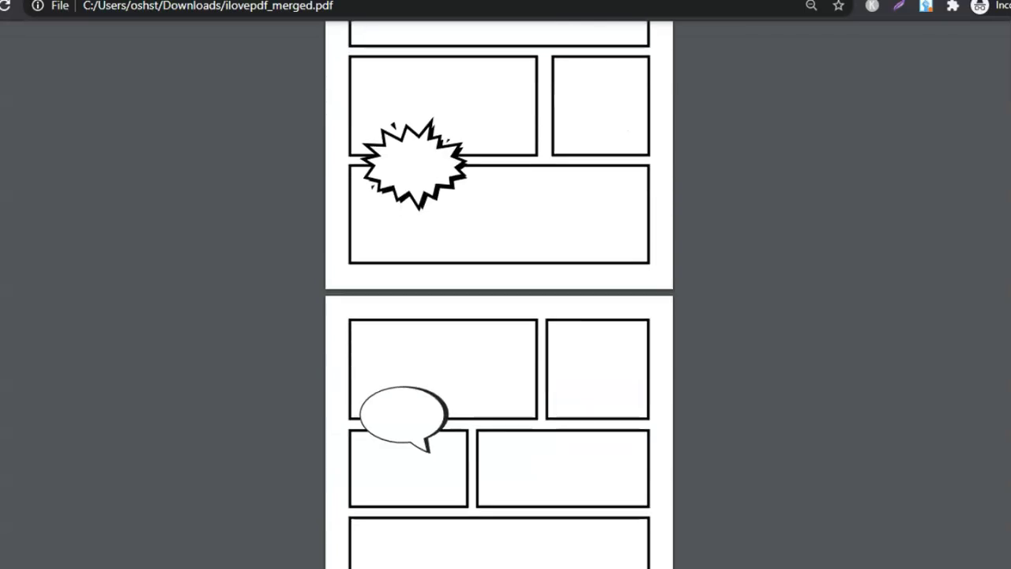
scroll(499, 316, "up", 5)
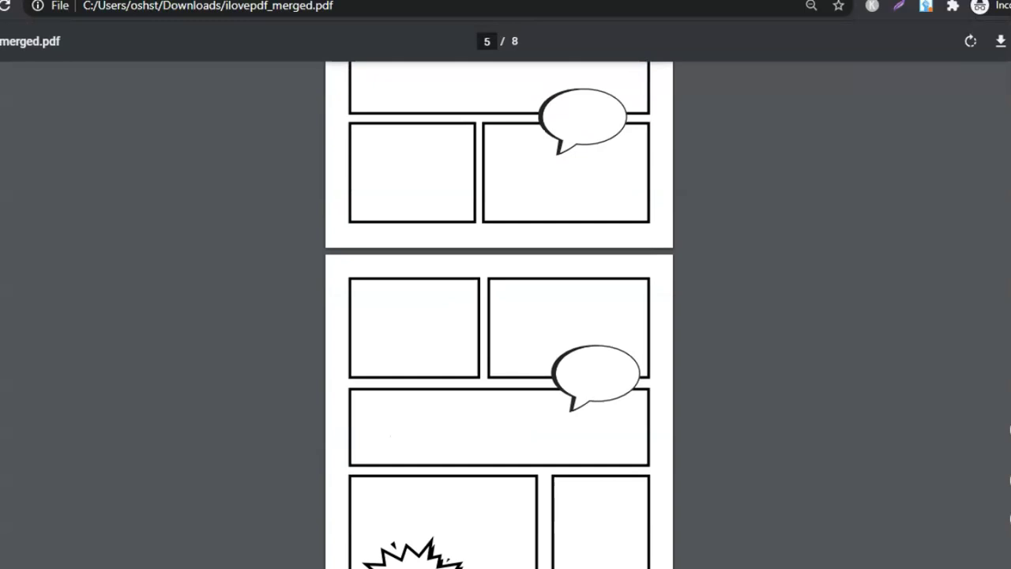
key("Home")
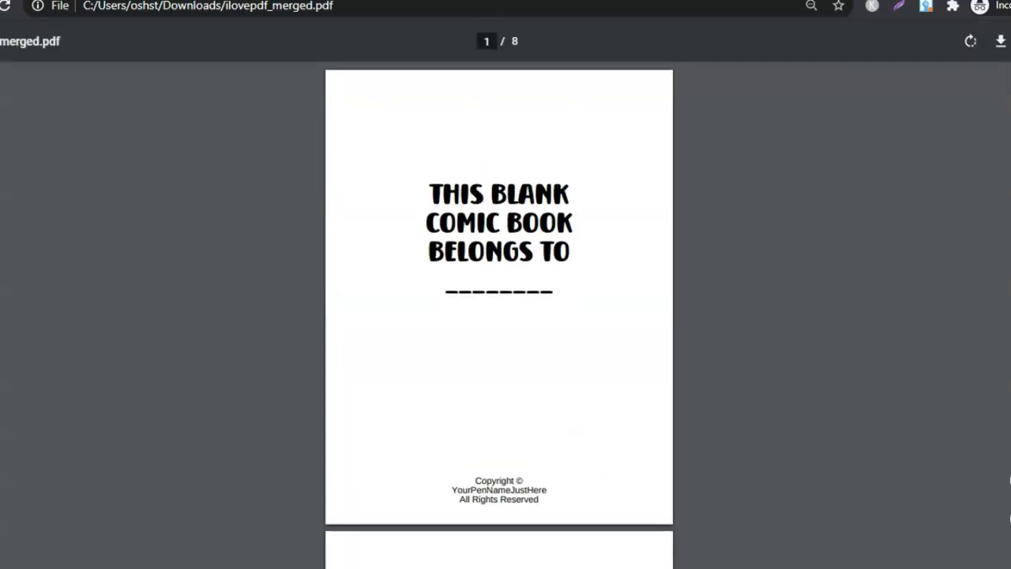